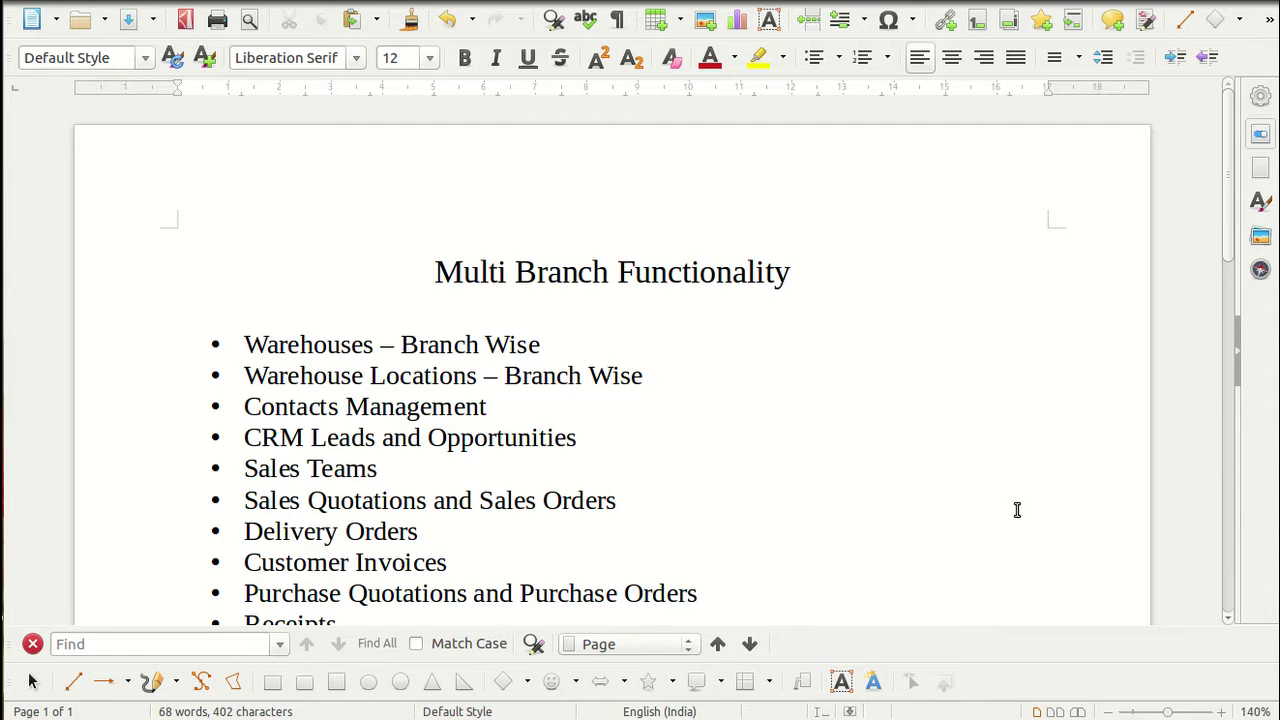
# Scroll the Writer feature list down from Internal Transfers Branch to Branch through Journal Entries
pyautogui.scroll(-1, 1017, 510)
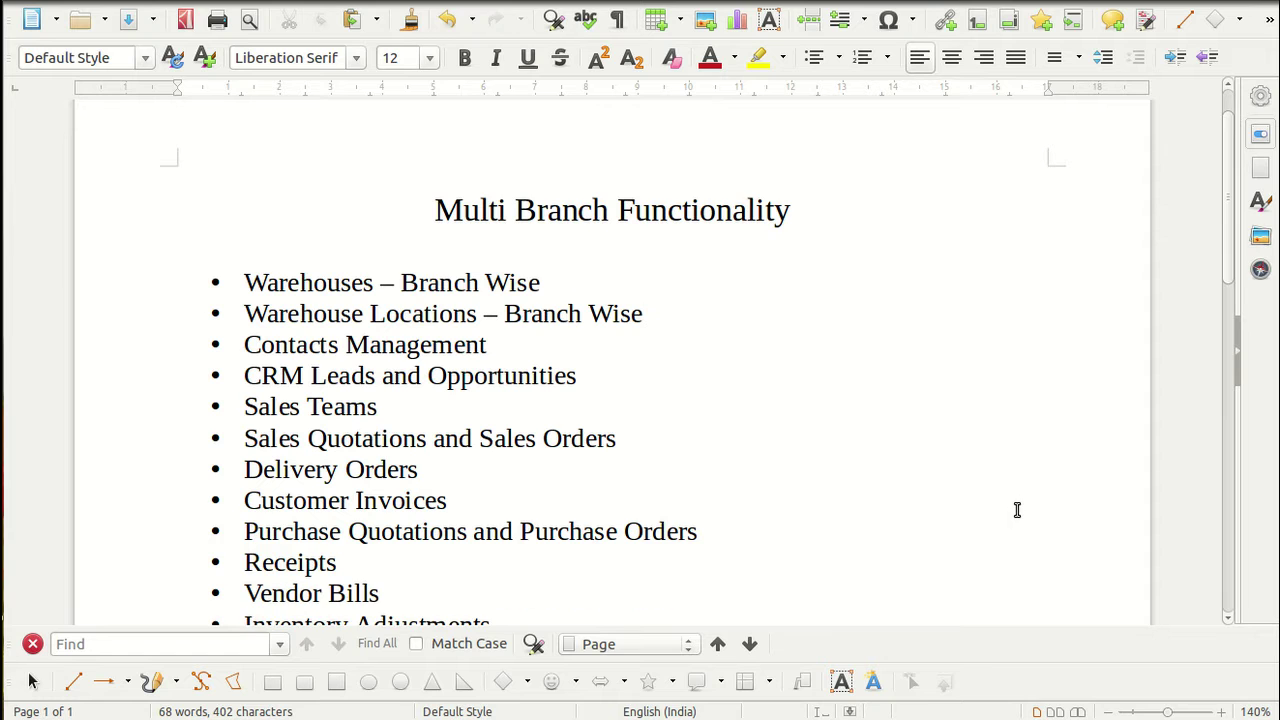
pyautogui.scroll(-3, 986, 422)
pyautogui.scroll(-2, 986, 422)
pyautogui.scroll(3, 986, 422)
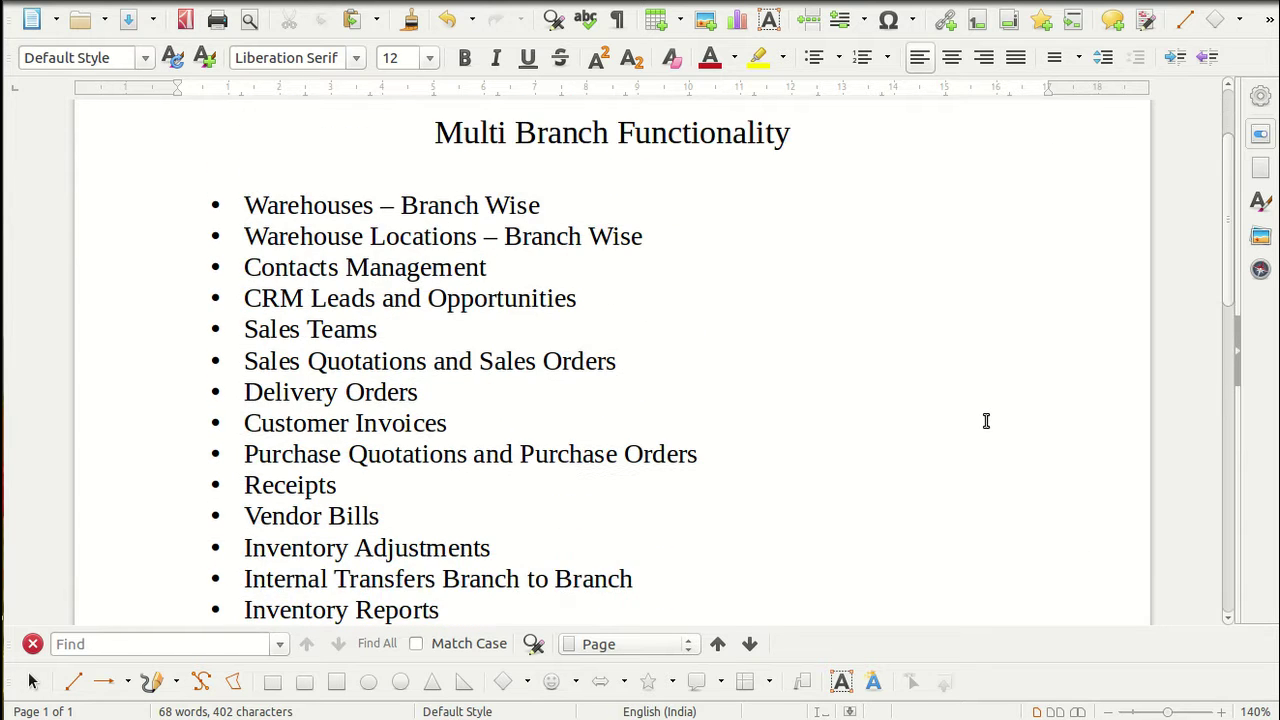
pyautogui.scroll(1, 986, 421)
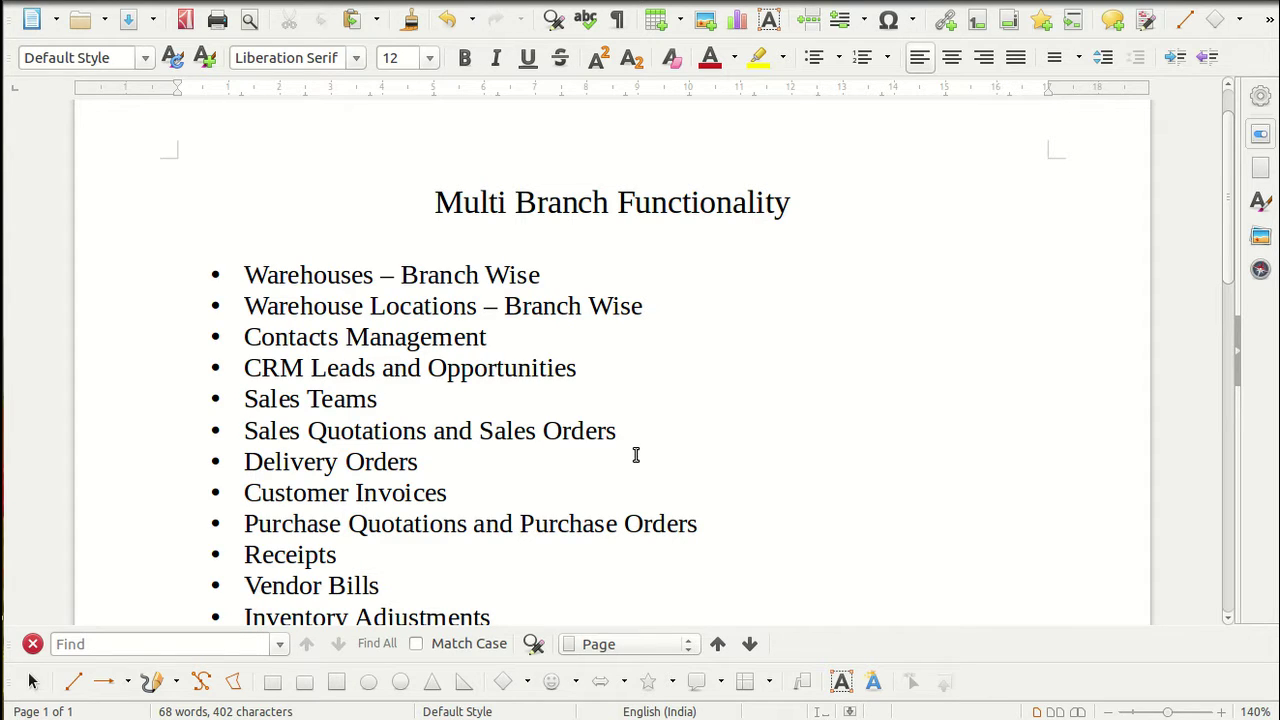
pyautogui.scroll(-1, 363, 500)
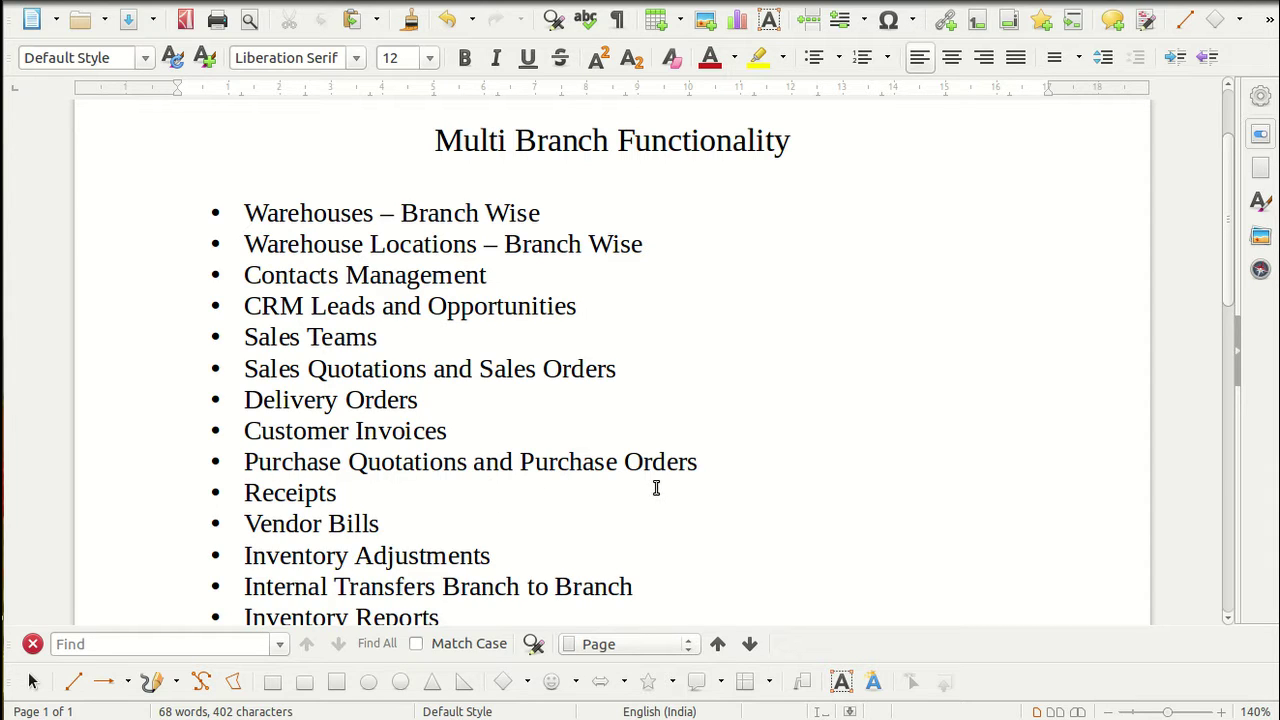
pyautogui.scroll(-3, 363, 500)
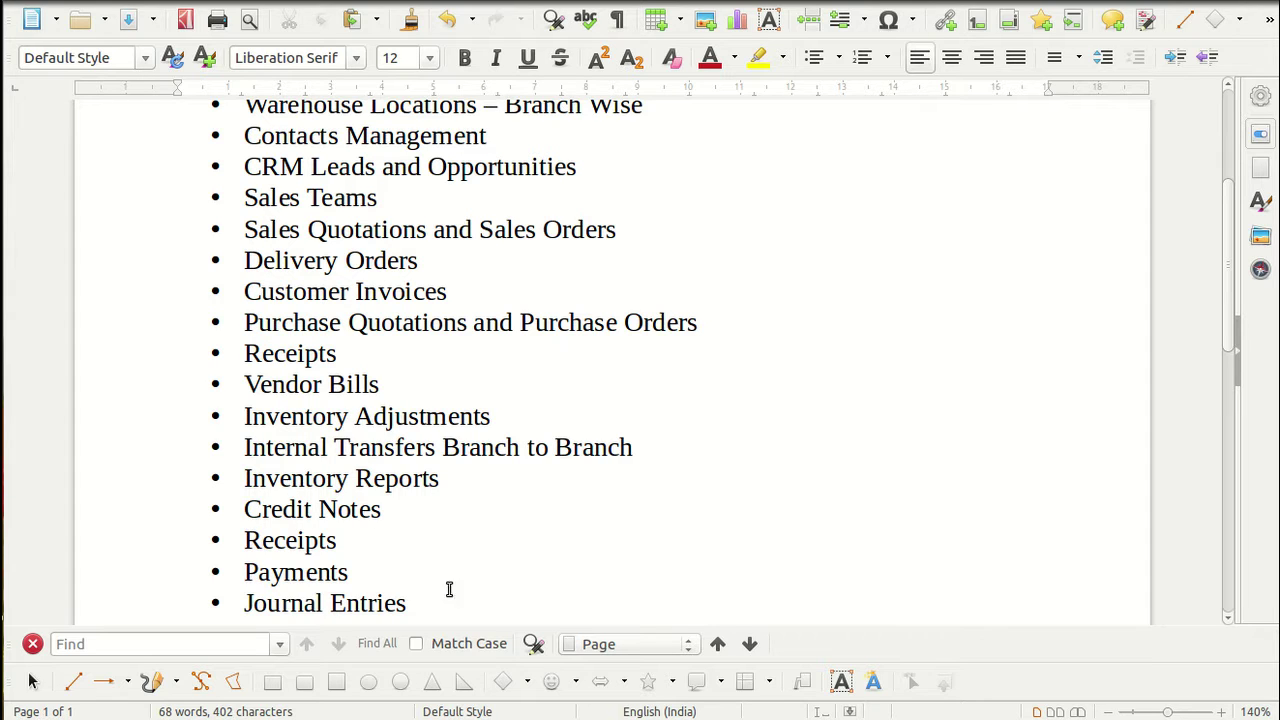
# Scroll back to the top of the feature list and switch to the Odoo dashboard in Chrome
pyautogui.scroll(-2, 497, 505)
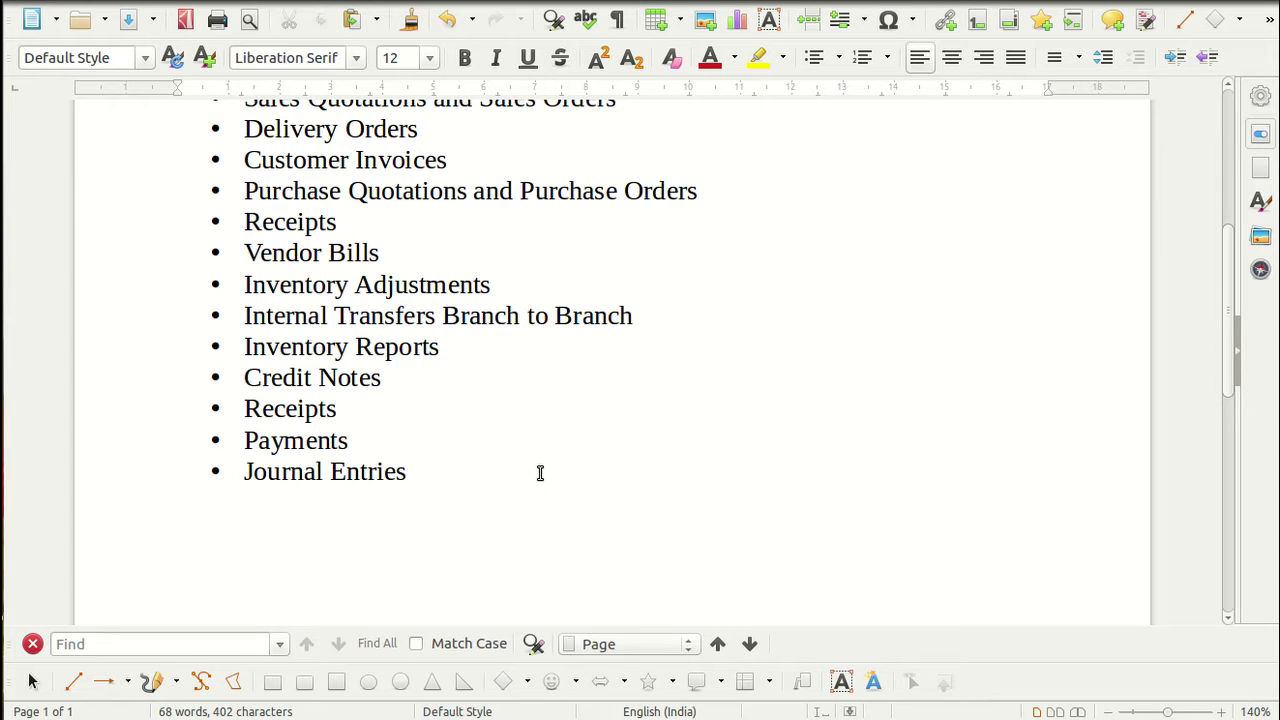
pyautogui.scroll(5, 537, 471)
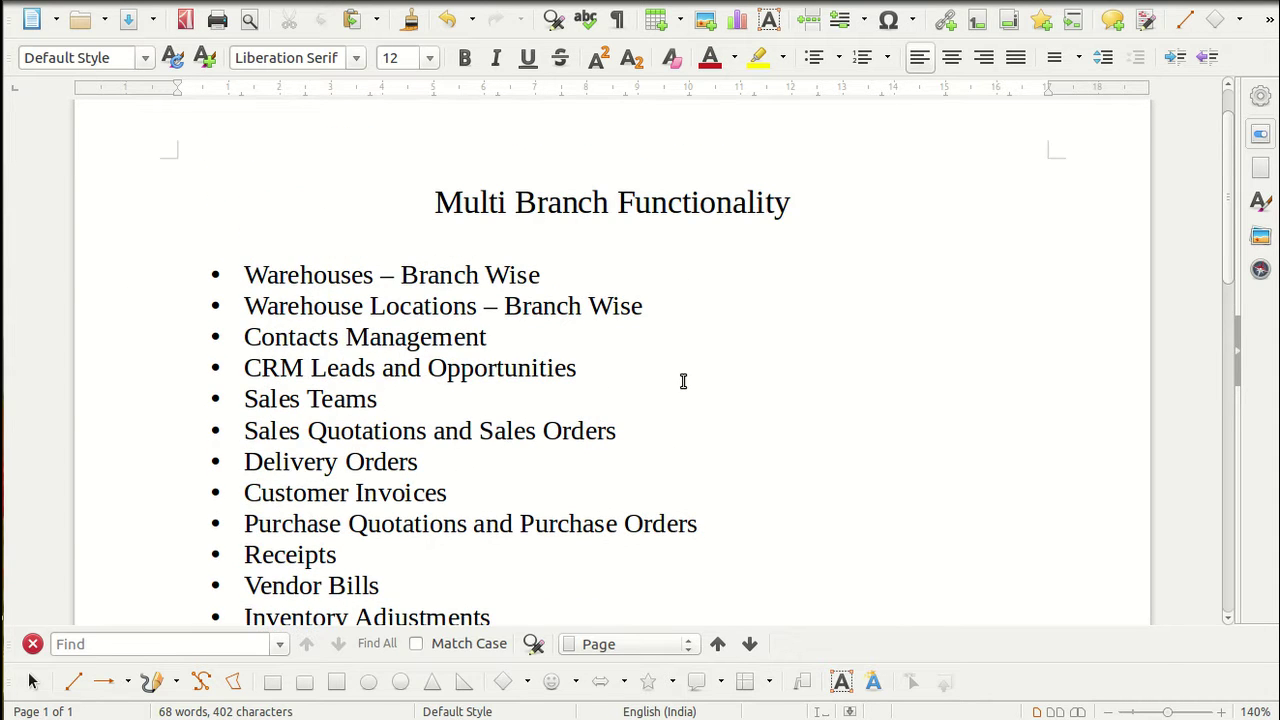
pyautogui.scroll(-5, 682, 383)
pyautogui.scroll(4, 681, 385)
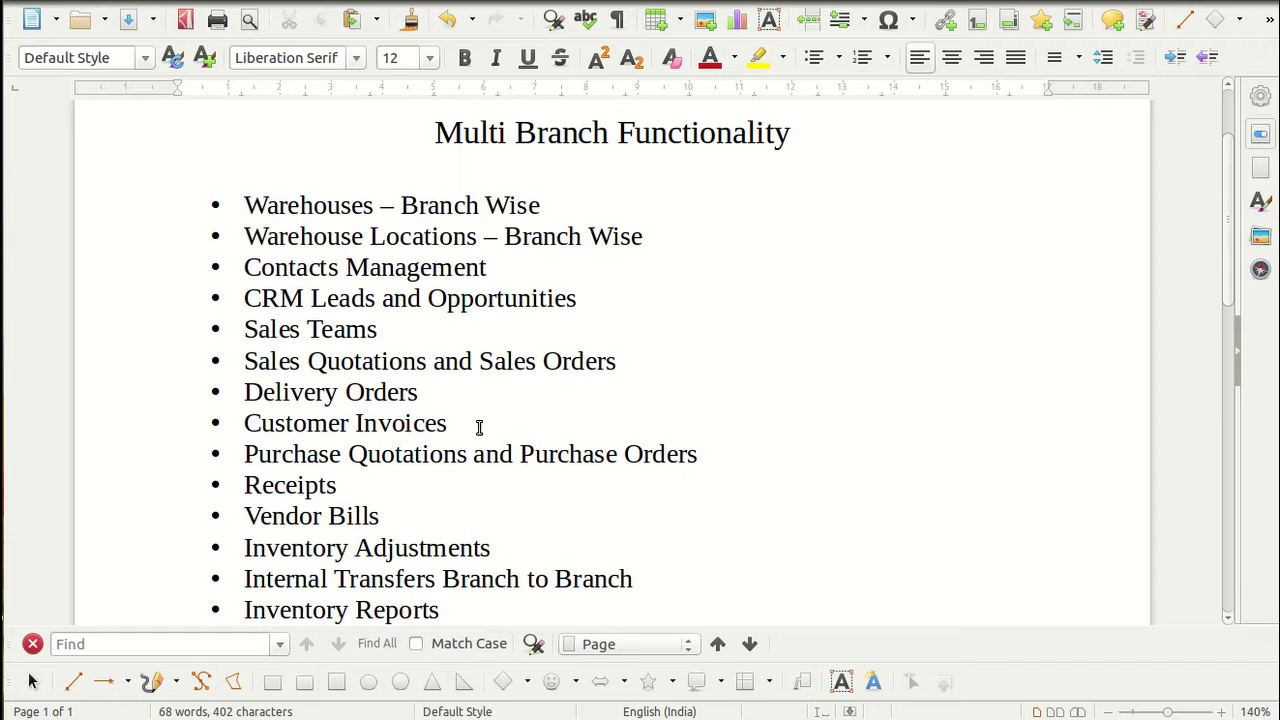
pyautogui.scroll(3, 654, 360)
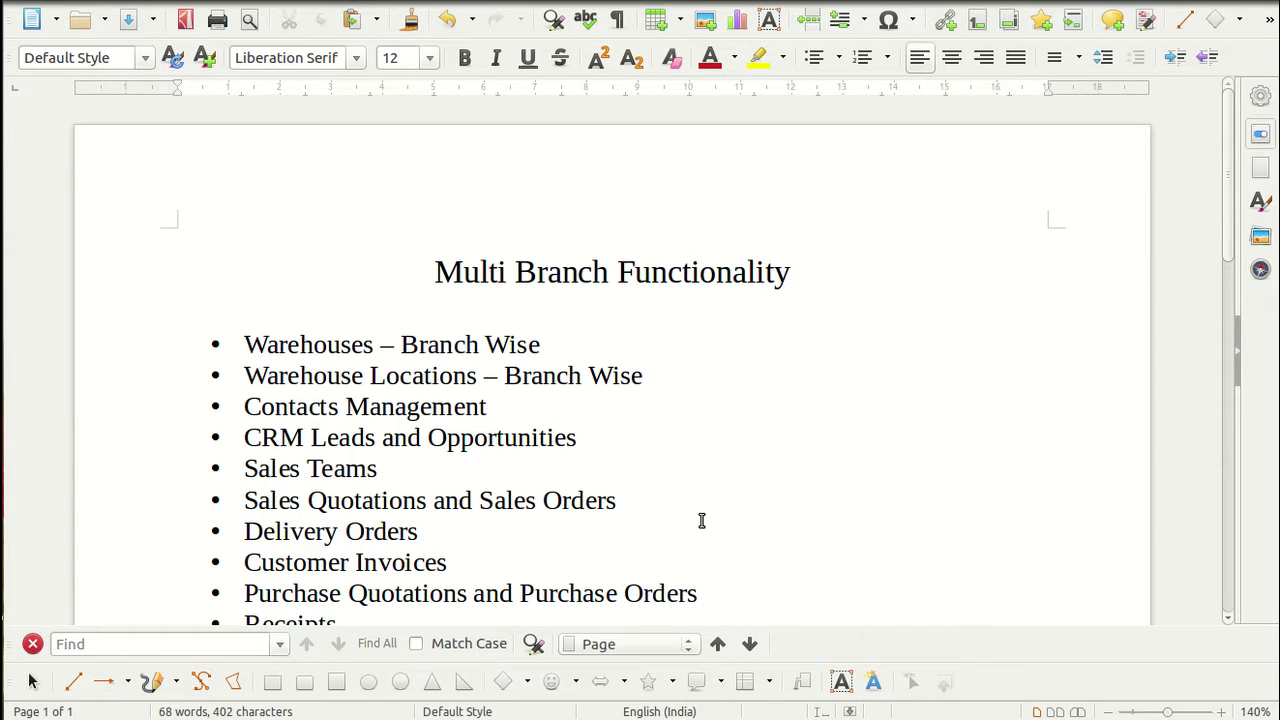
pyautogui.hotkey('alt', 'Tab')
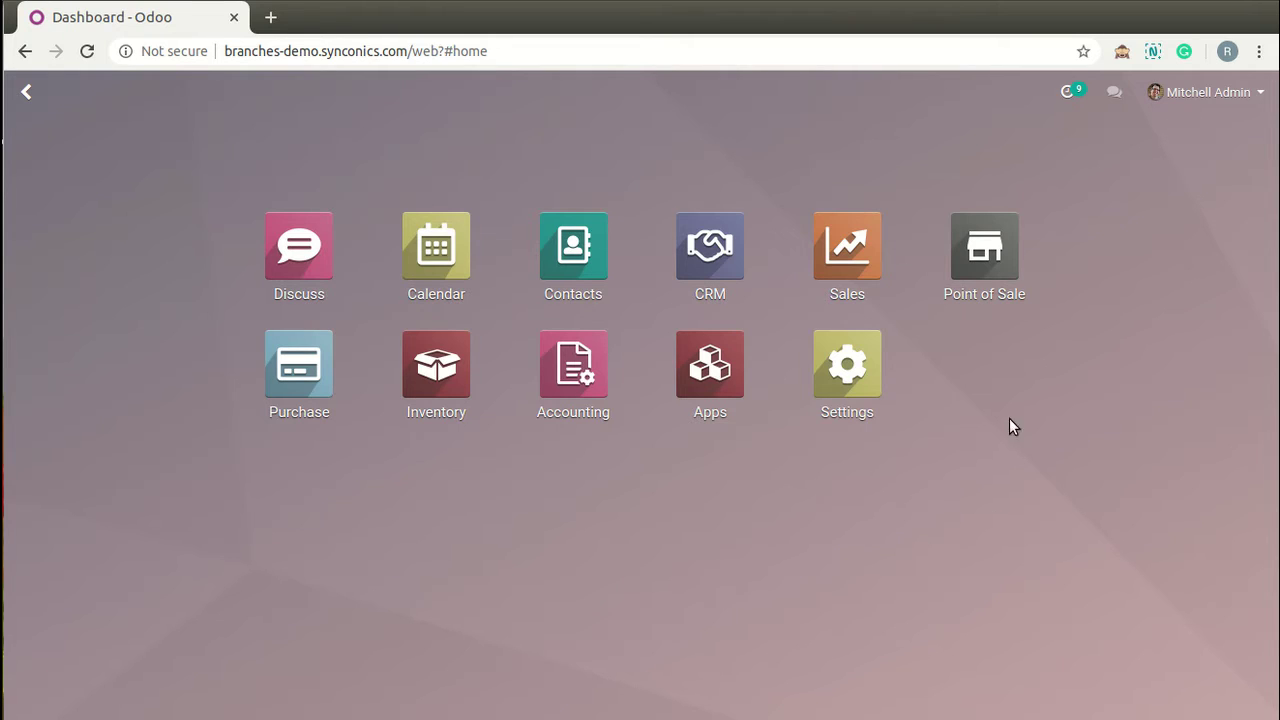
# Go from Settings back to the home menu and open Contacts with its 46 contact cards
pyautogui.click(872, 382)
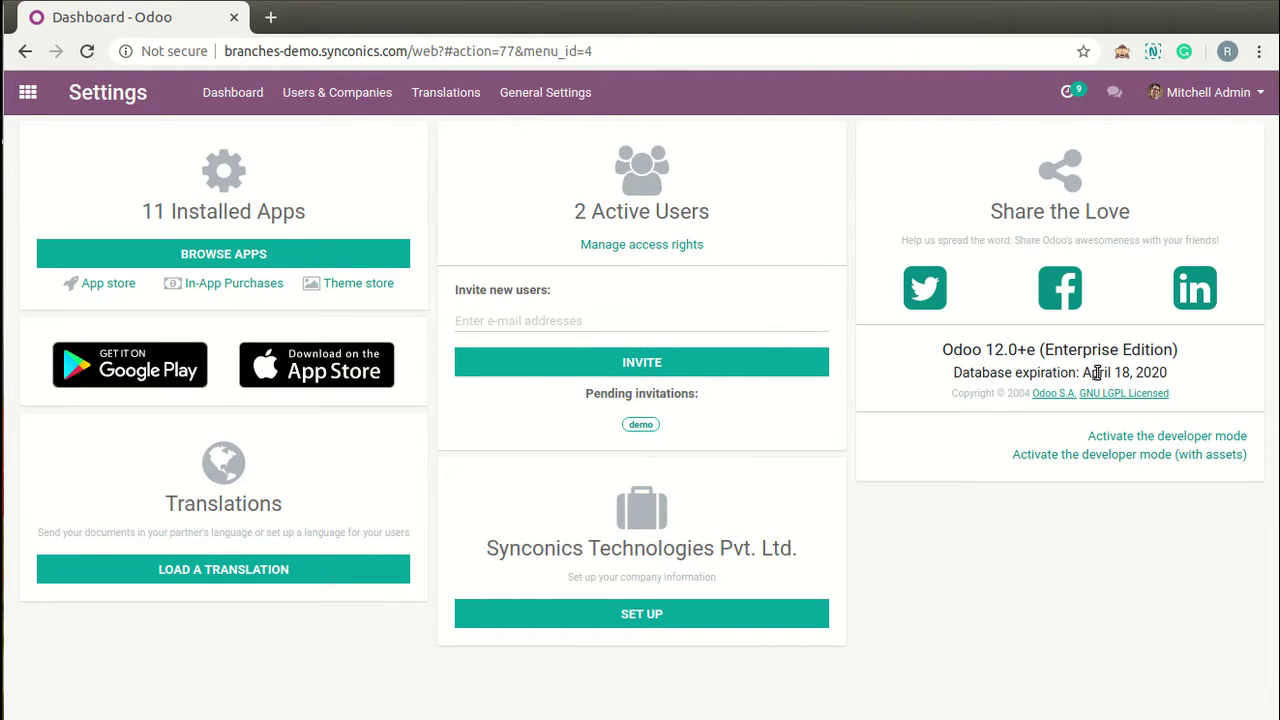
pyautogui.click(28, 92)
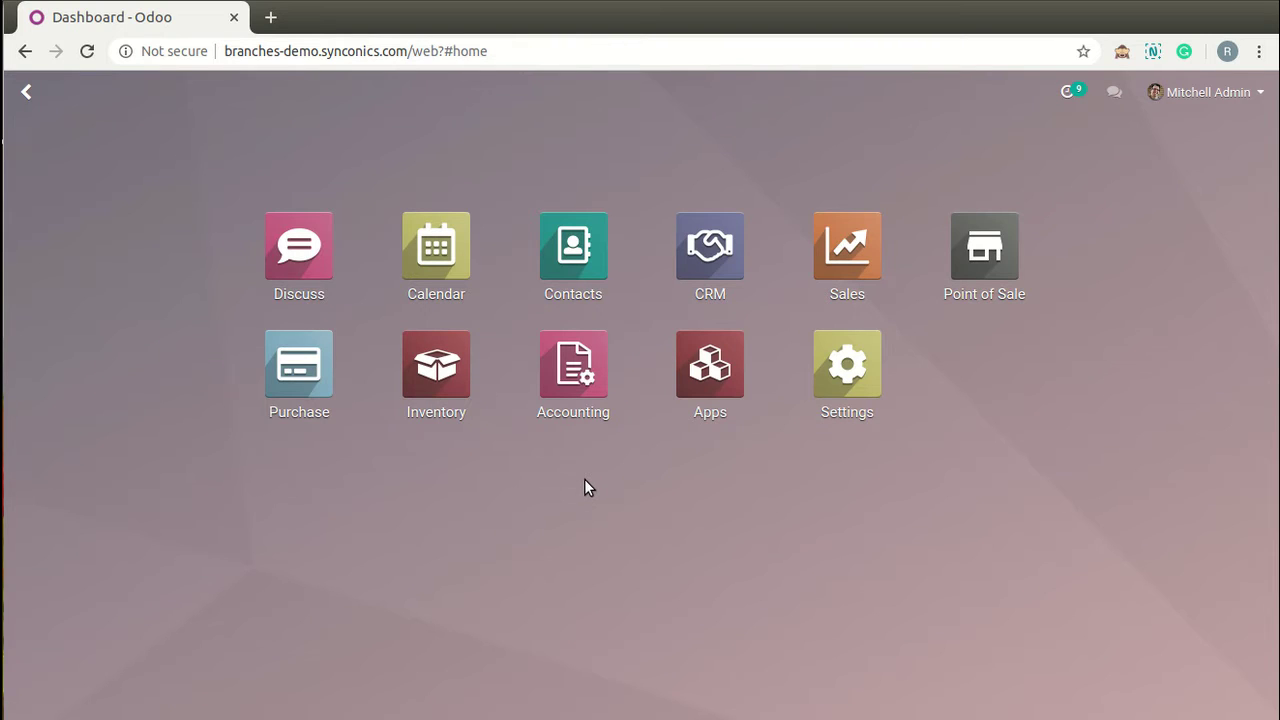
pyautogui.click(573, 240)
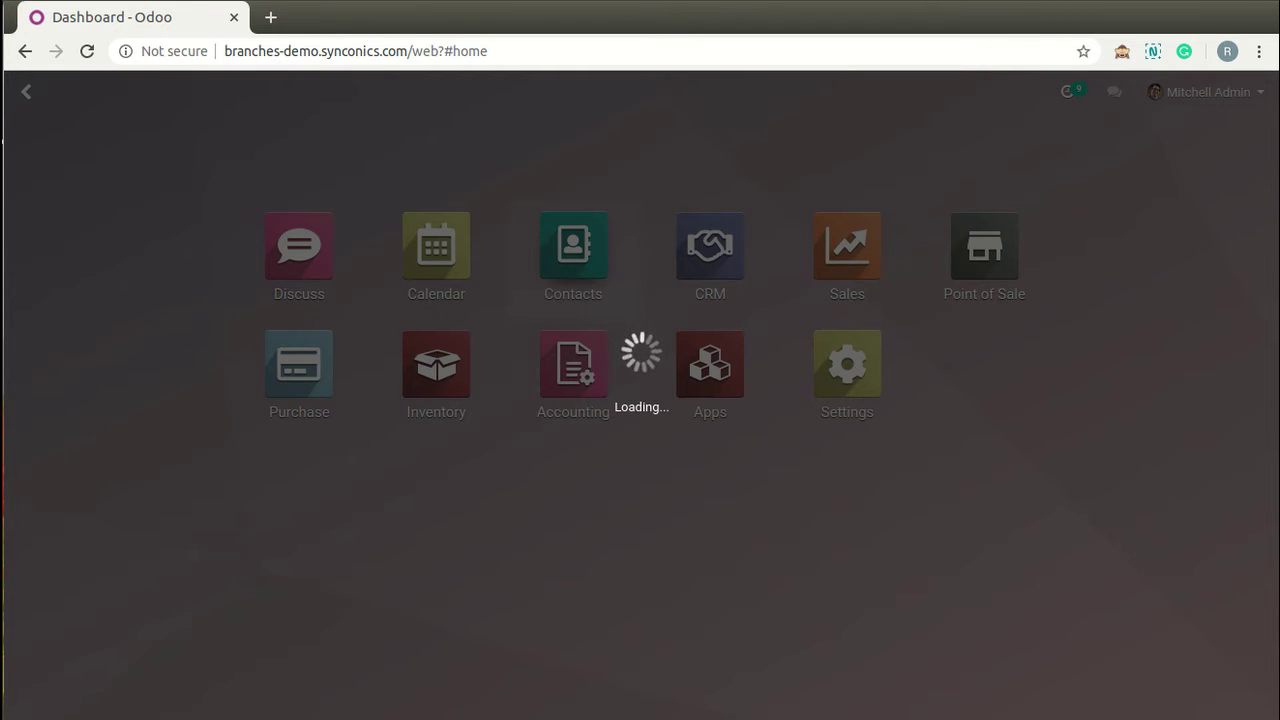
pyautogui.click(829, 11)
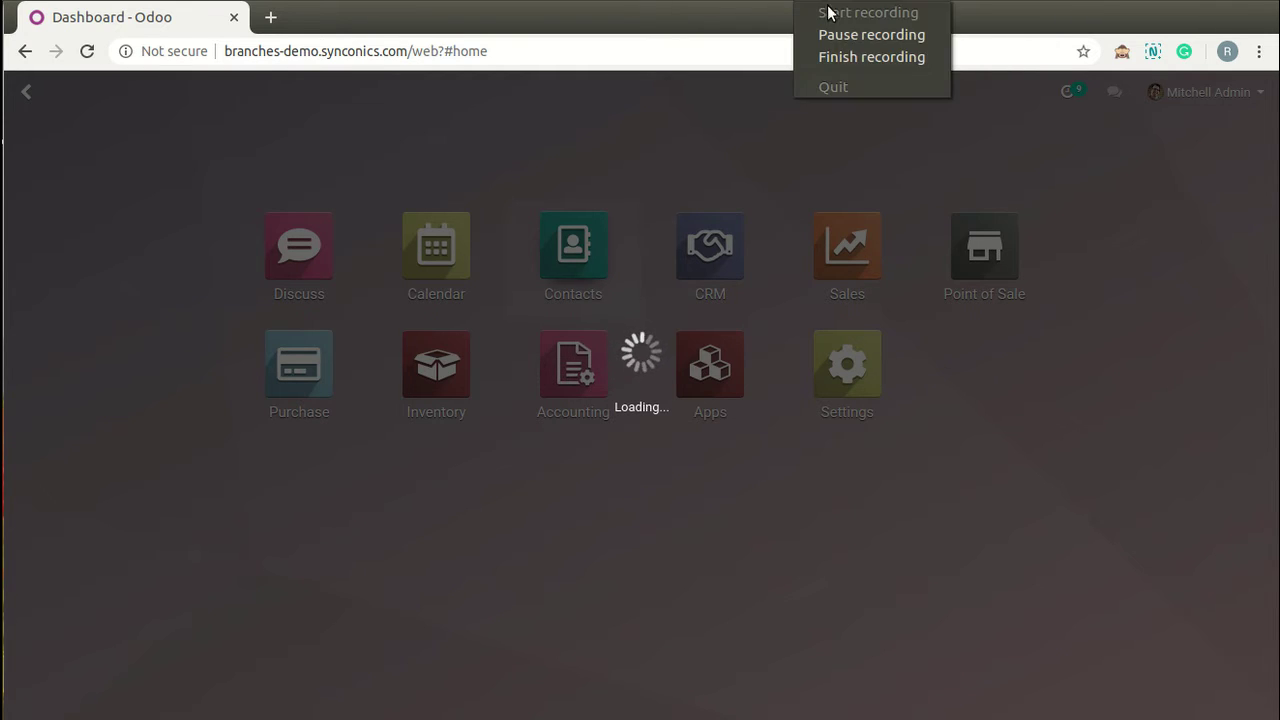
pyautogui.click(858, 37)
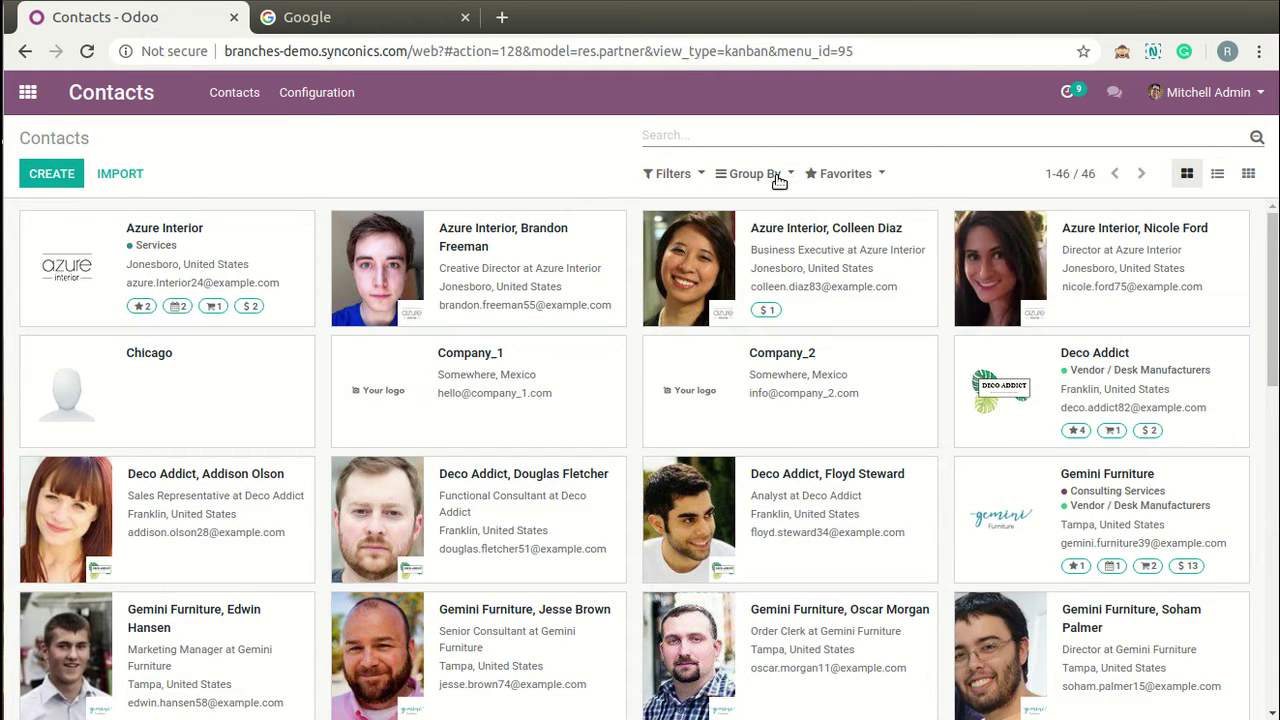
pyautogui.click(588, 305)
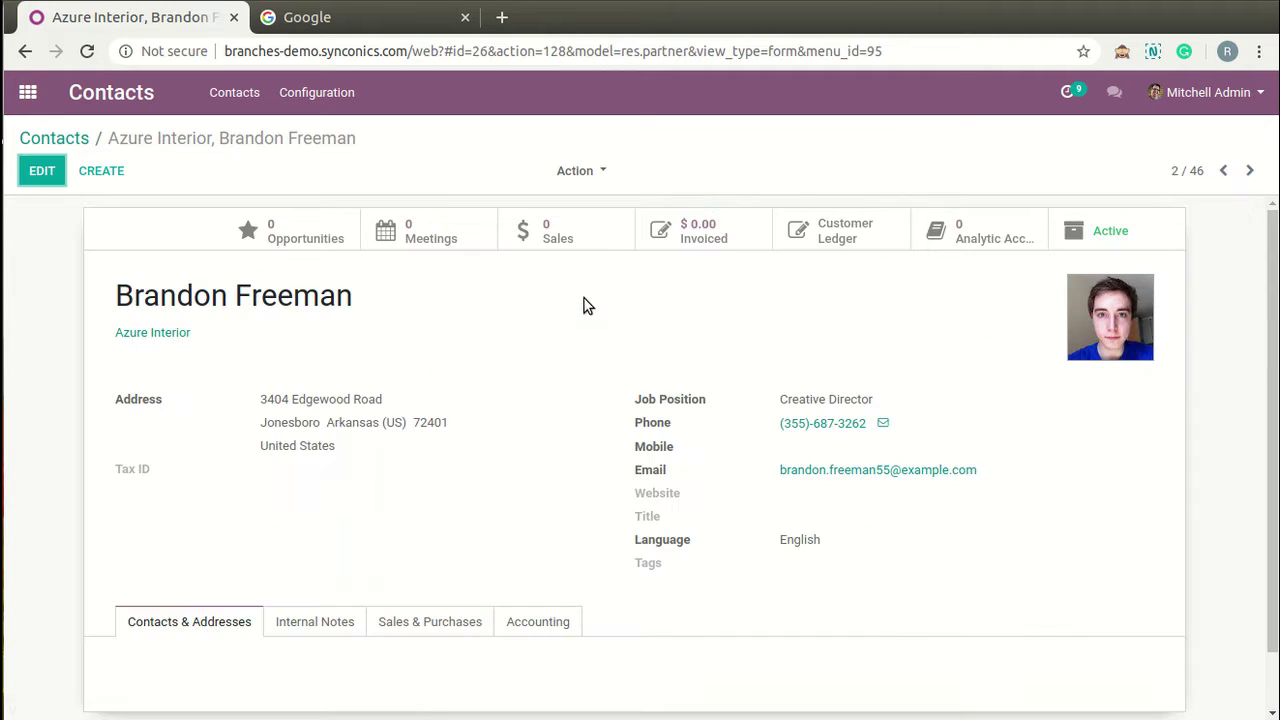
pyautogui.scroll(-2, 668, 490)
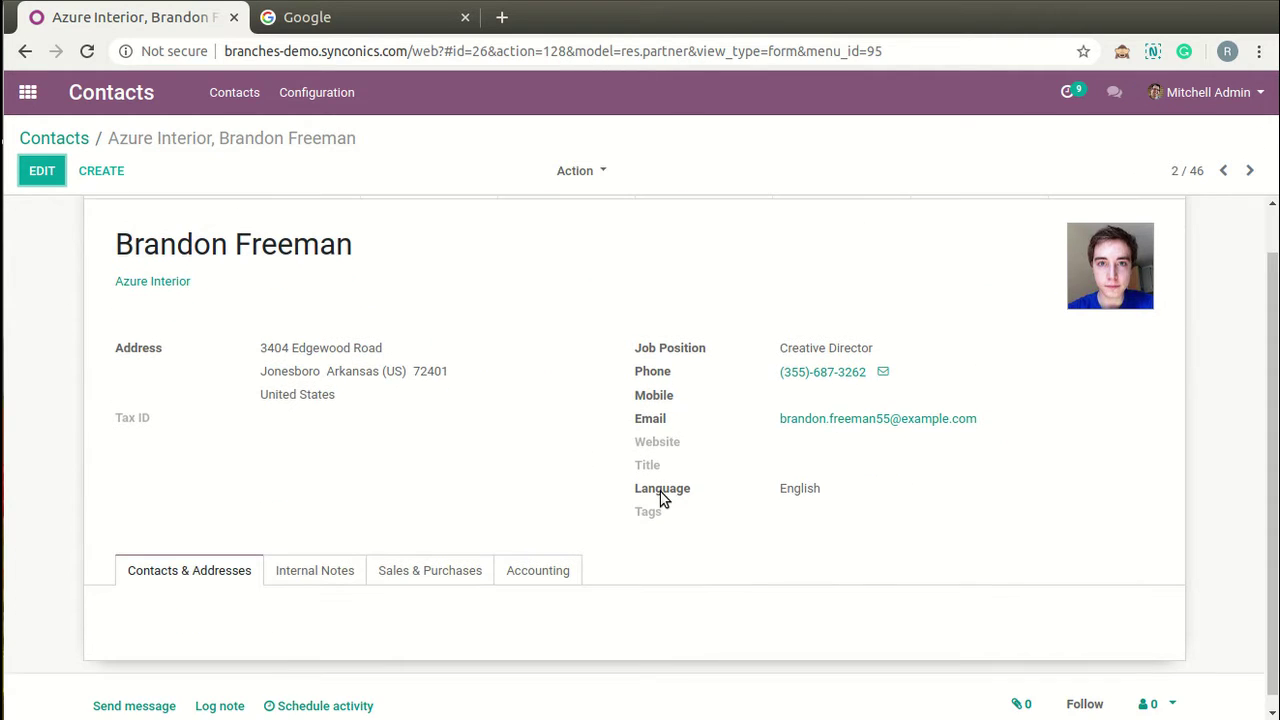
pyautogui.click(420, 566)
pyautogui.scroll(-3, 528, 609)
pyautogui.scroll(-3, 530, 610)
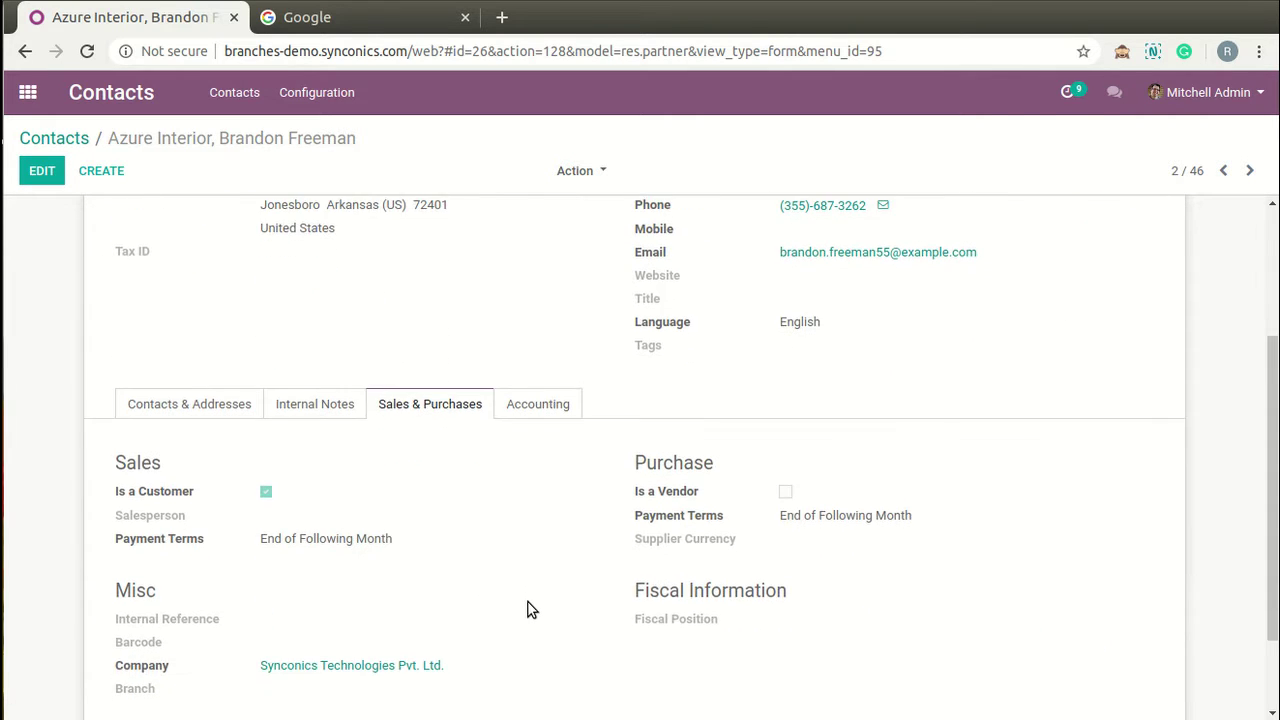
pyautogui.click(42, 172)
pyautogui.scroll(-7, 412, 555)
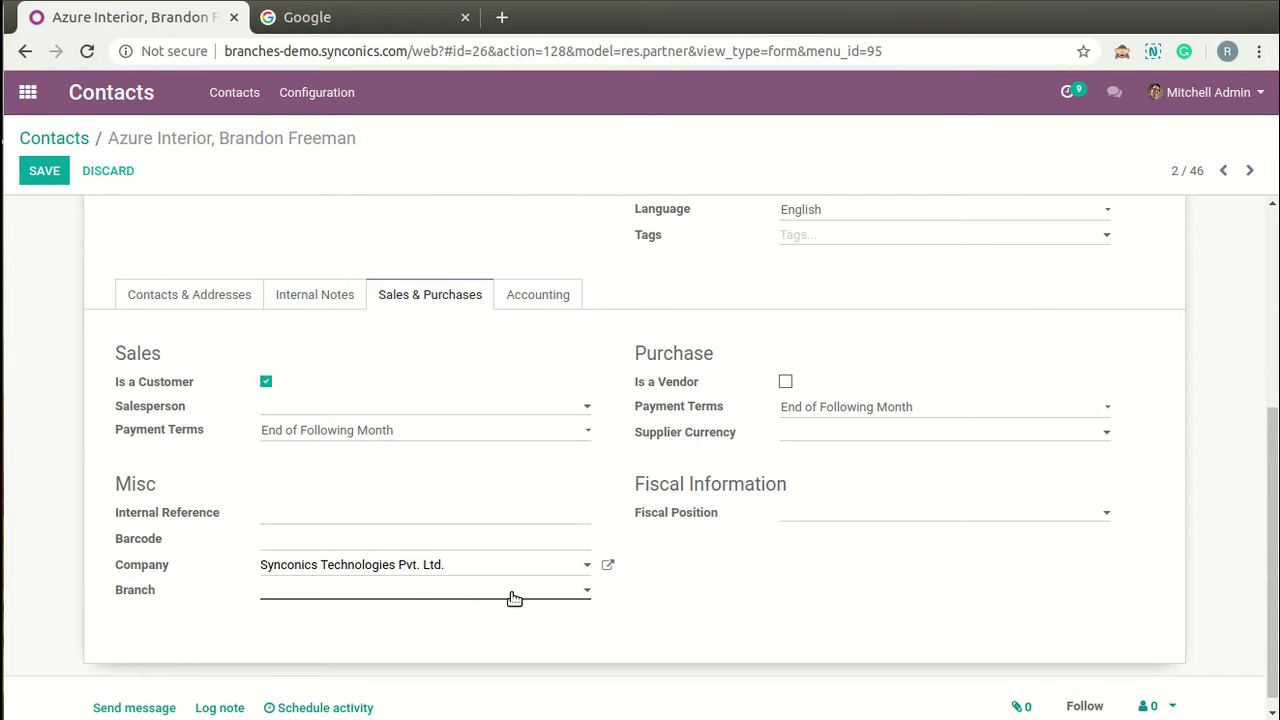
pyautogui.click(513, 596)
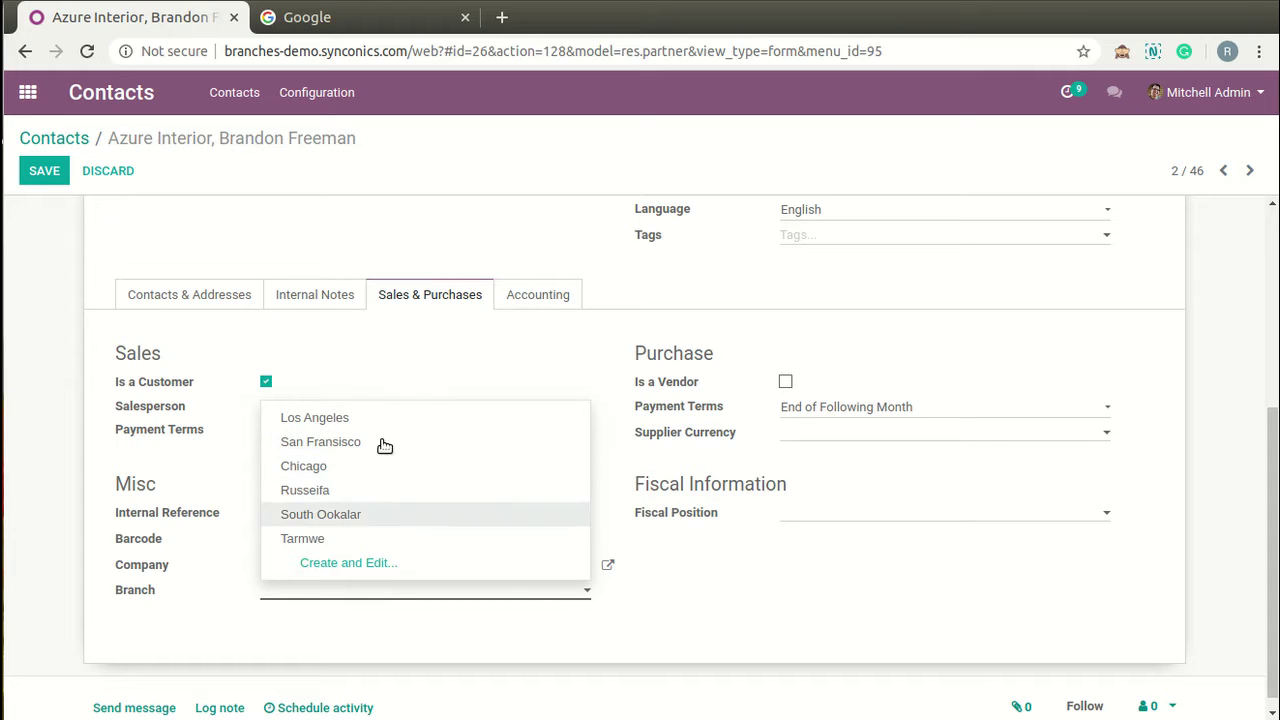
pyautogui.click(180, 295)
pyautogui.scroll(4, 160, 300)
pyautogui.click(78, 143)
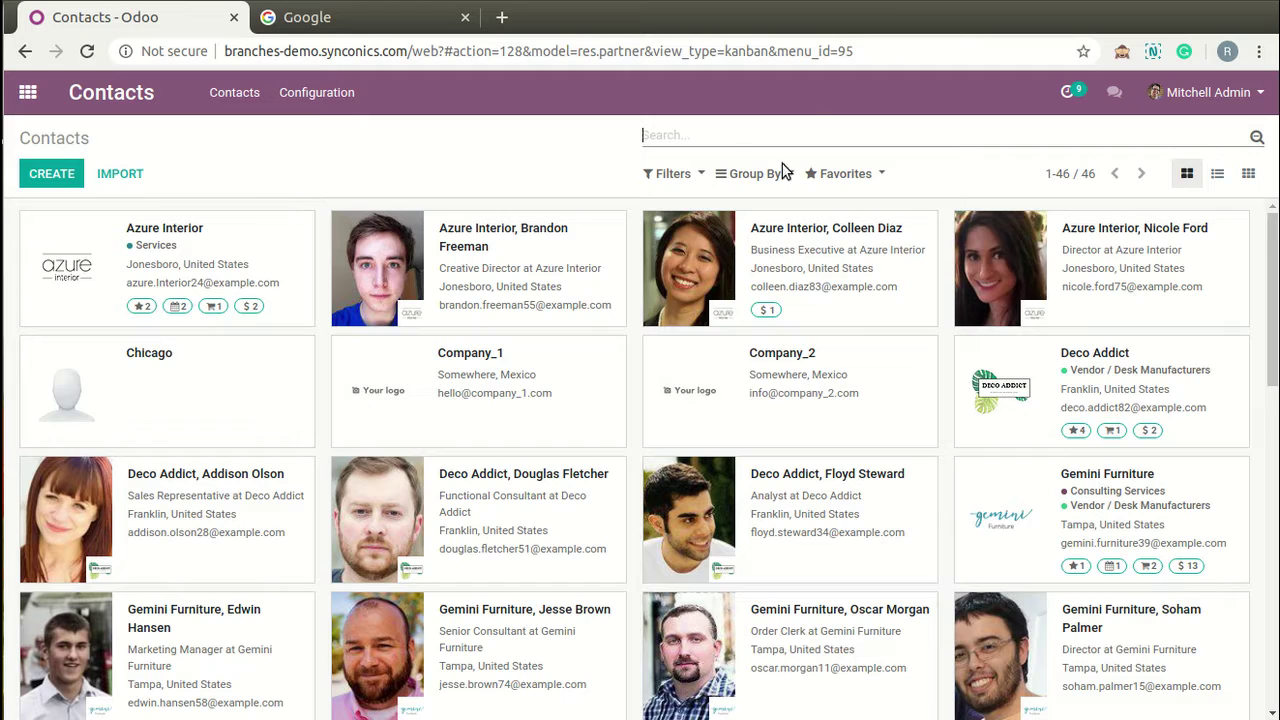
# Group contacts by the custom Branch field and browse the Los Angeles, Chicago, Tarmwe and other branch columns
pyautogui.click(750, 176)
pyautogui.click(816, 288)
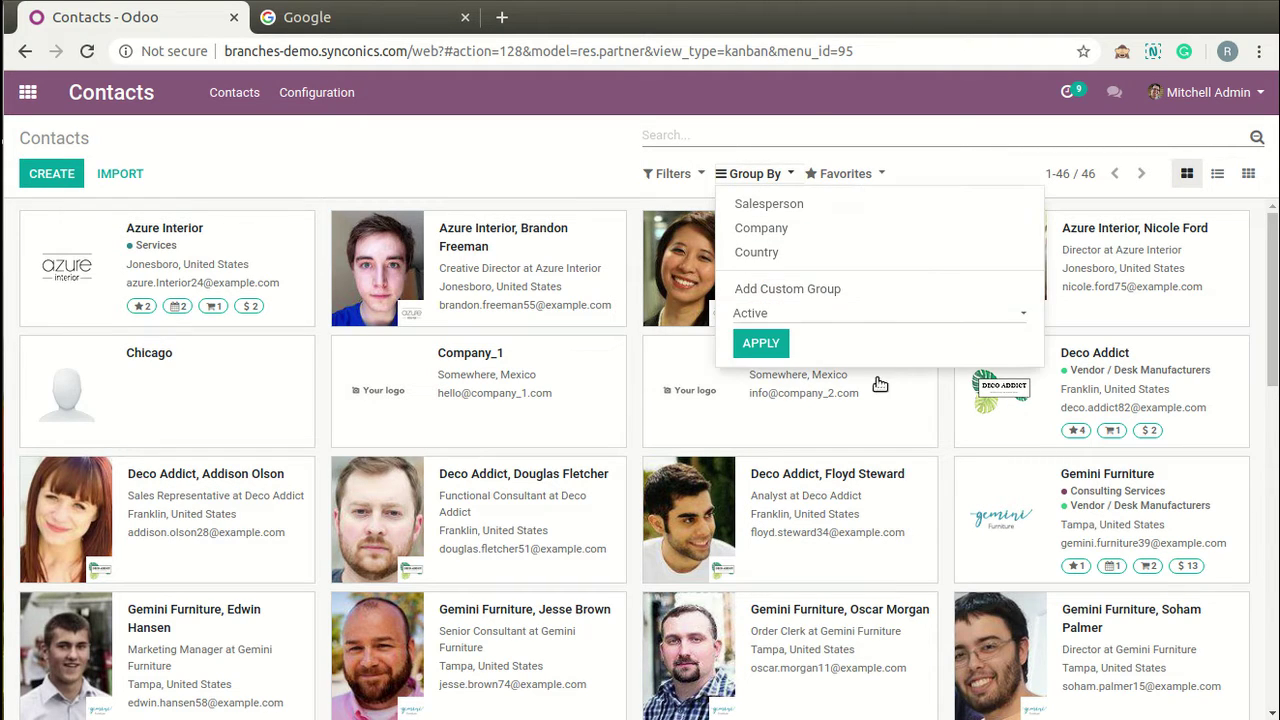
pyautogui.click(895, 316)
pyautogui.click(880, 403)
pyautogui.click(790, 346)
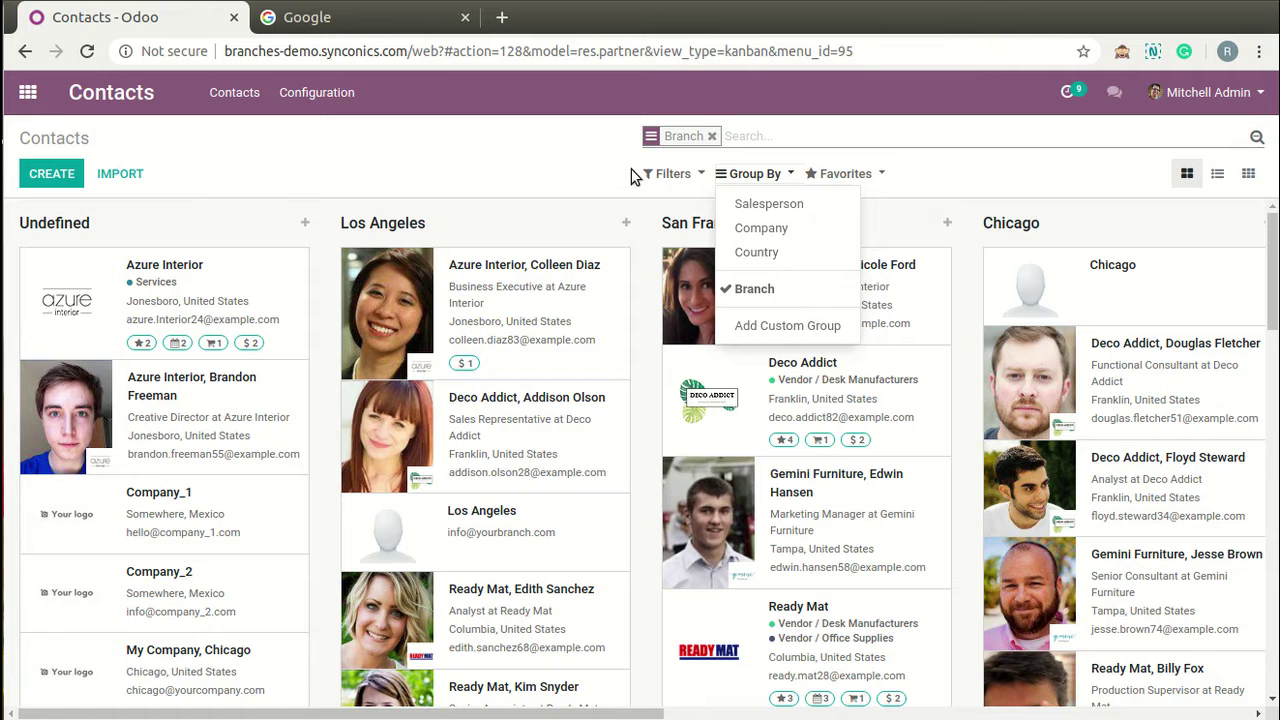
pyautogui.click(531, 200)
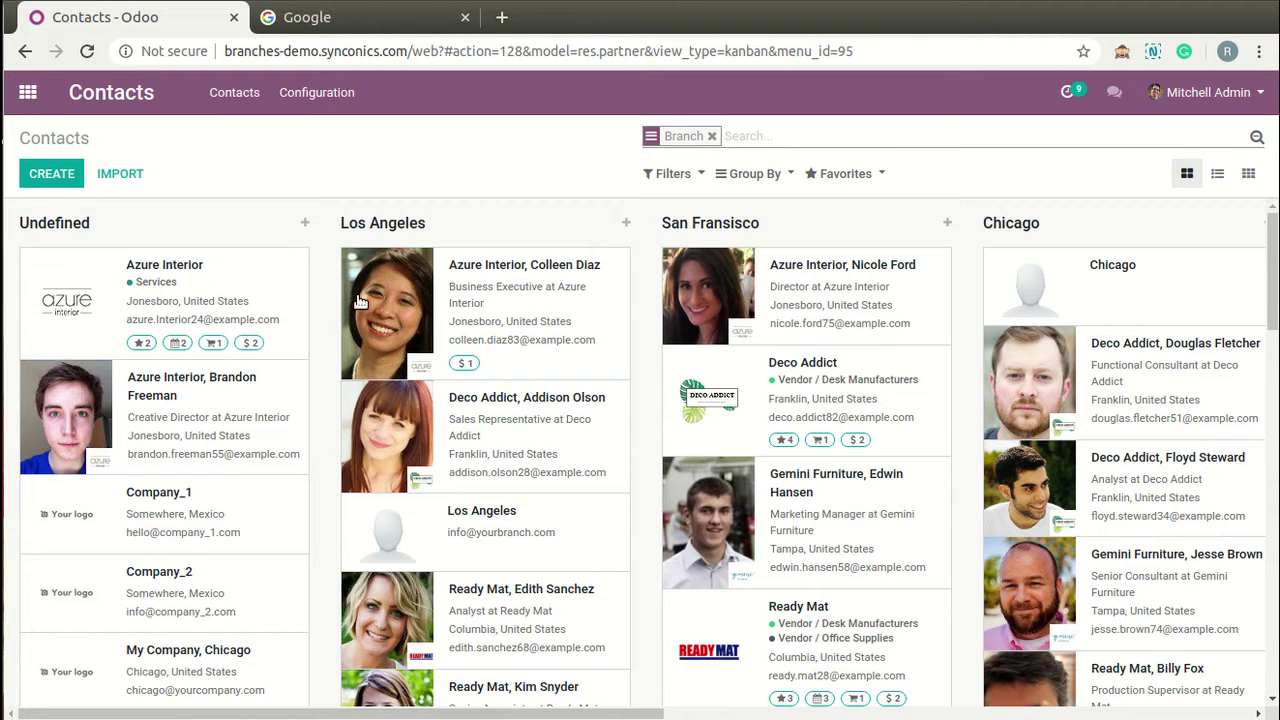
pyautogui.hscroll(5, 636, 468)
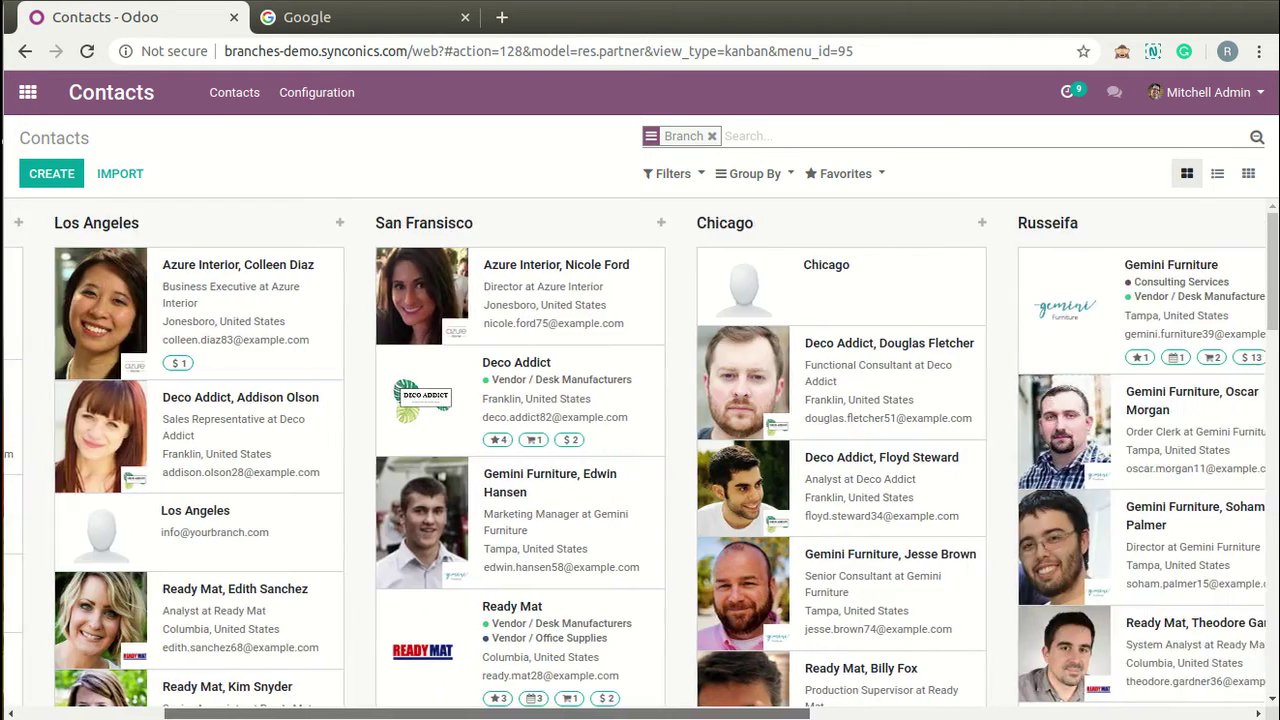
pyautogui.hscroll(5, 636, 468)
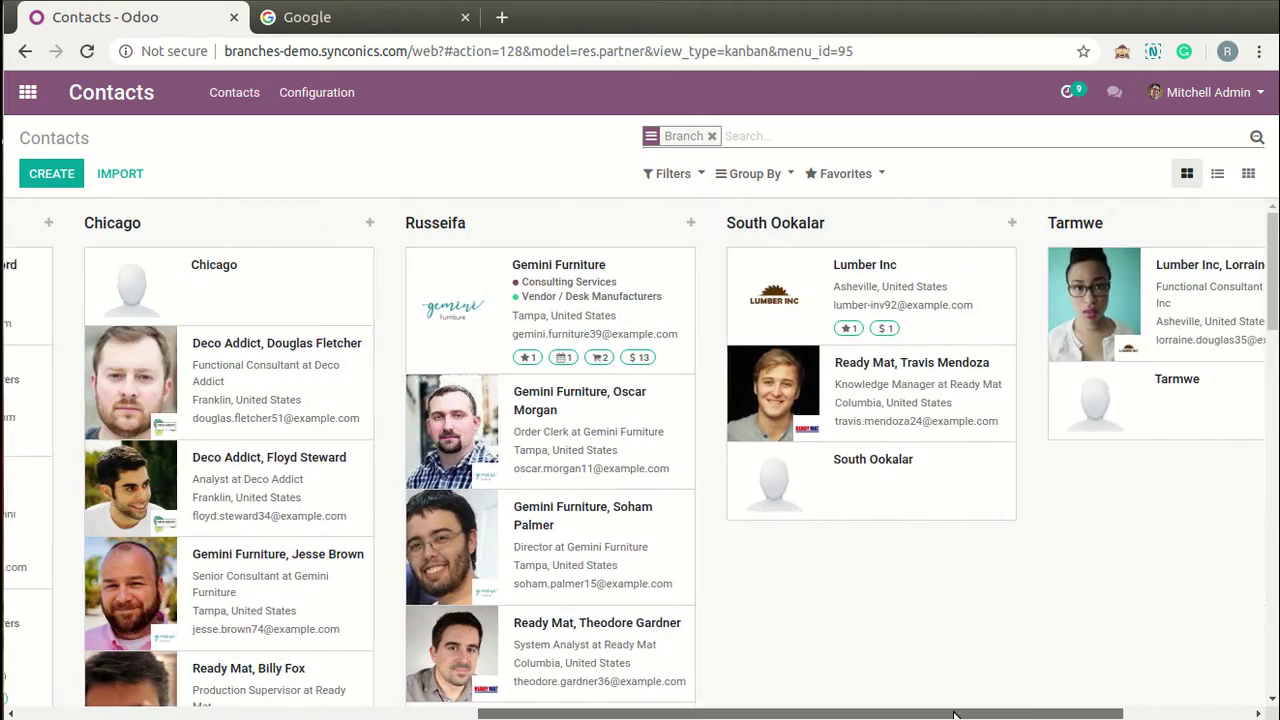
pyautogui.hscroll(-7, 636, 468)
pyautogui.hscroll(-3, 607, 539)
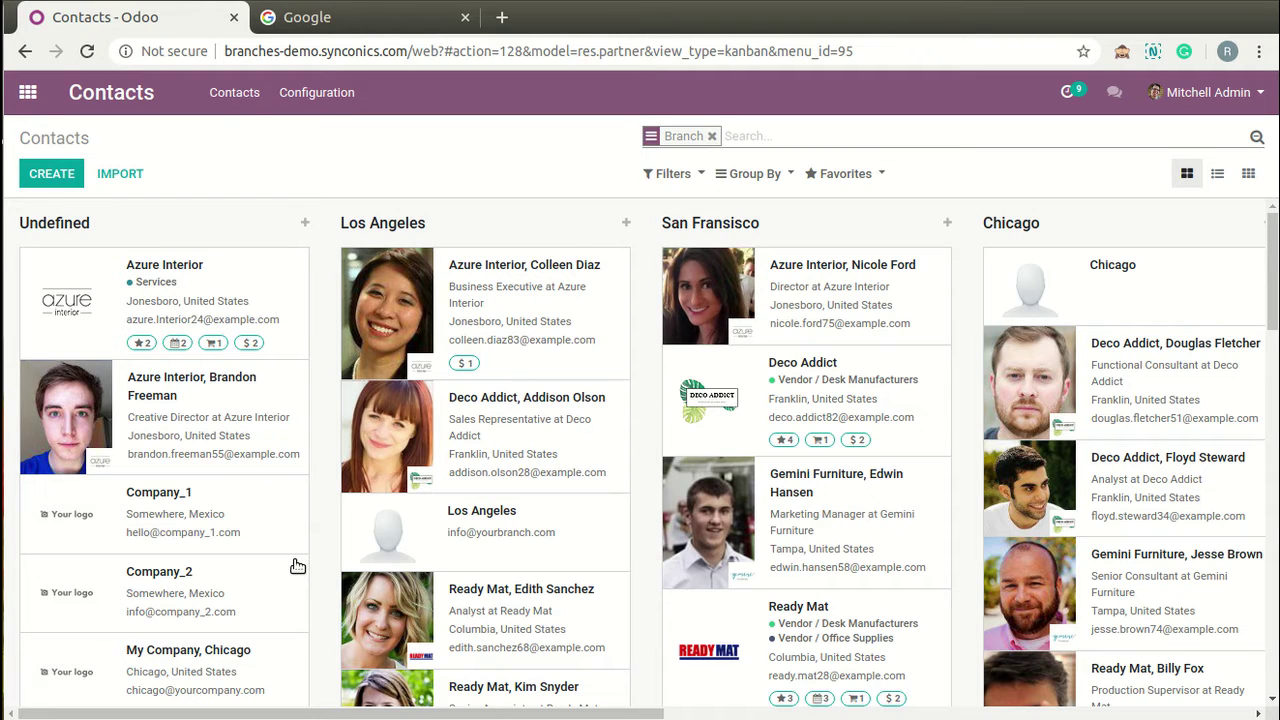
# Open the CRM app's list of all leads
pyautogui.click(28, 92)
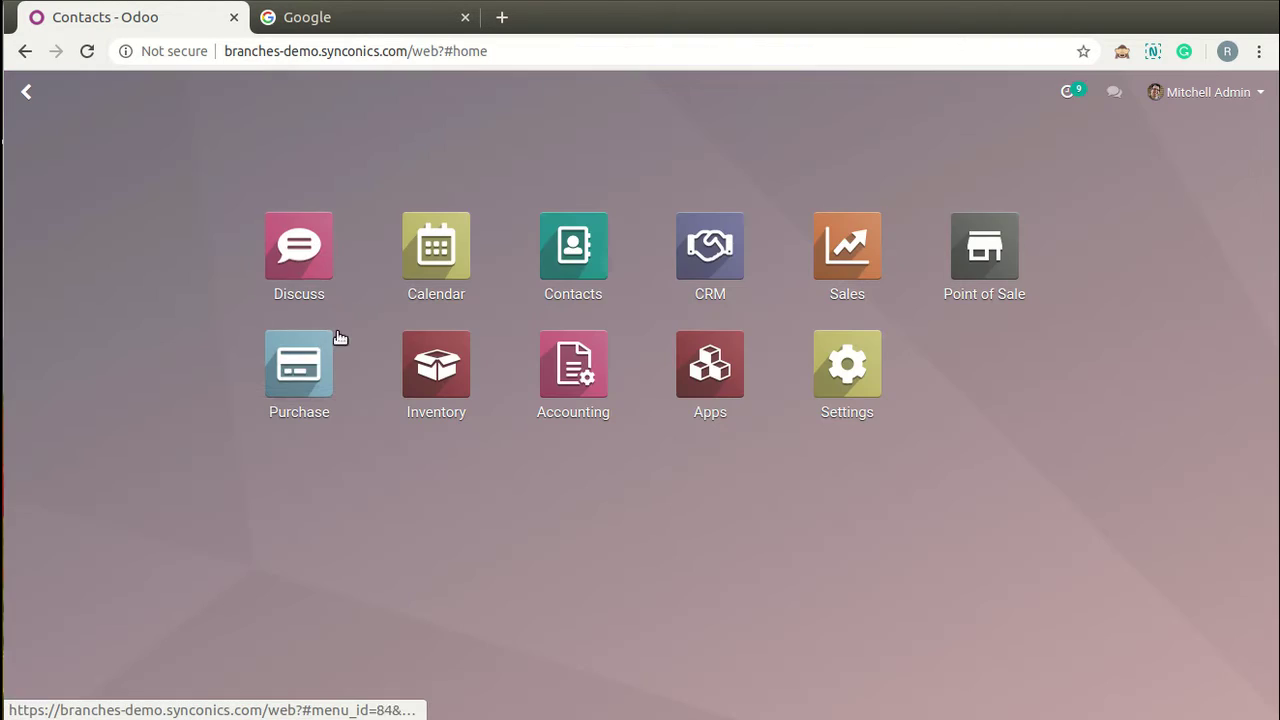
pyautogui.click(750, 259)
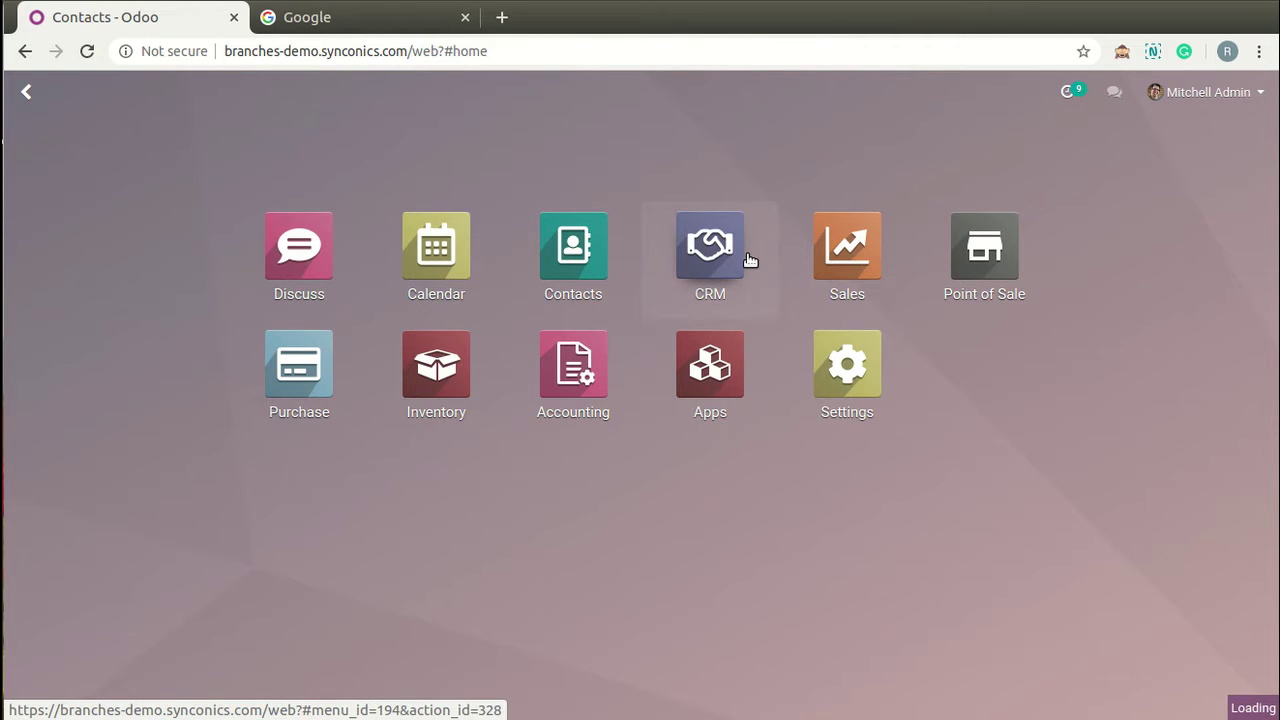
pyautogui.click(810, 2)
pyautogui.click(842, 35)
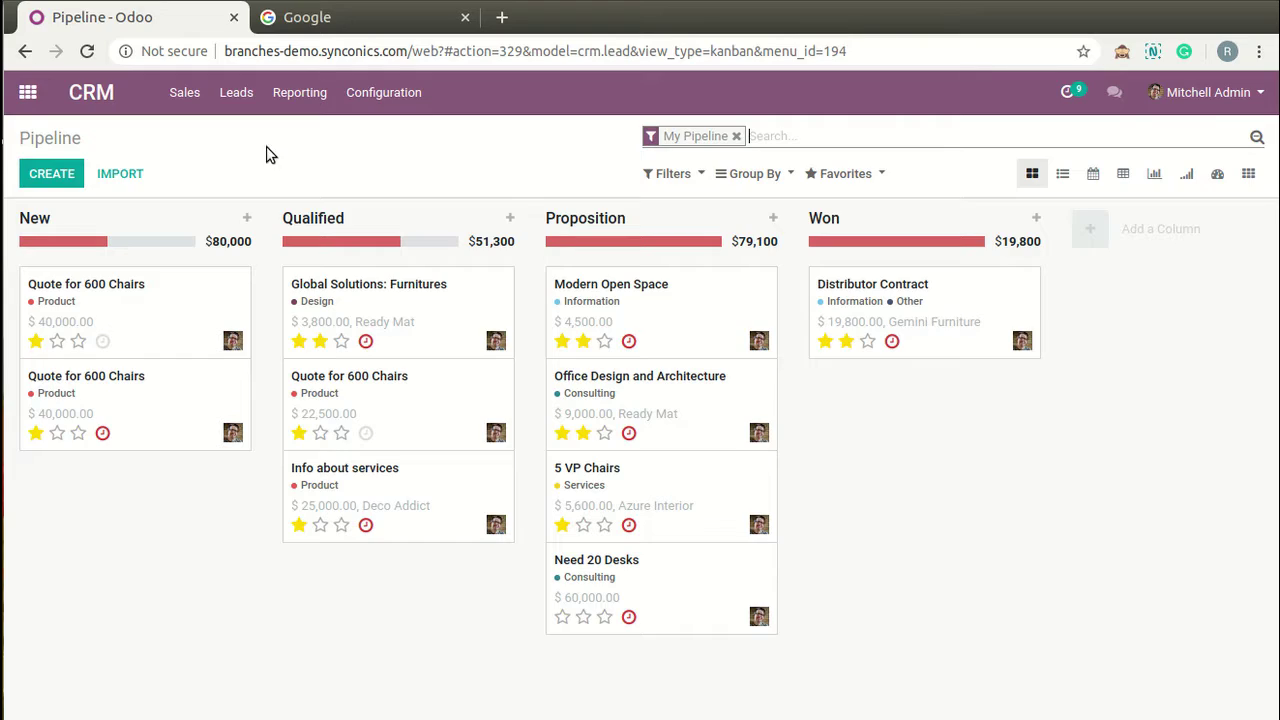
pyautogui.click(238, 93)
pyautogui.click(262, 138)
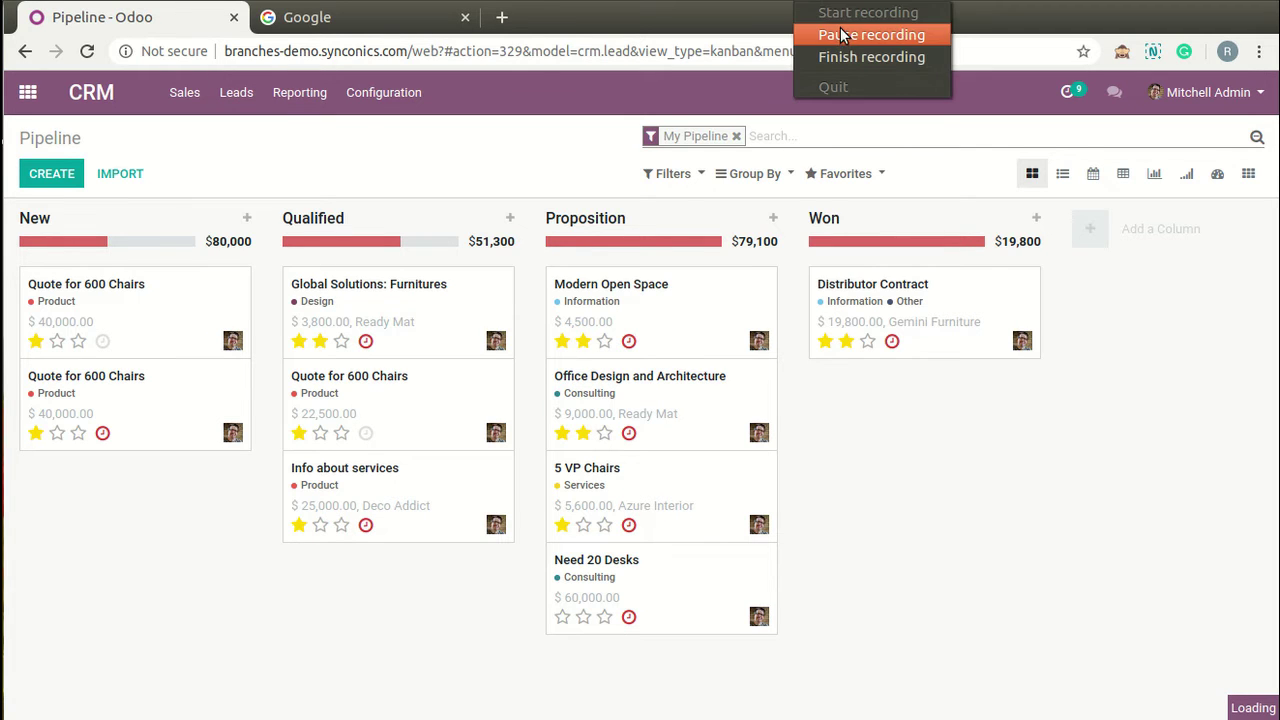
pyautogui.click(845, 36)
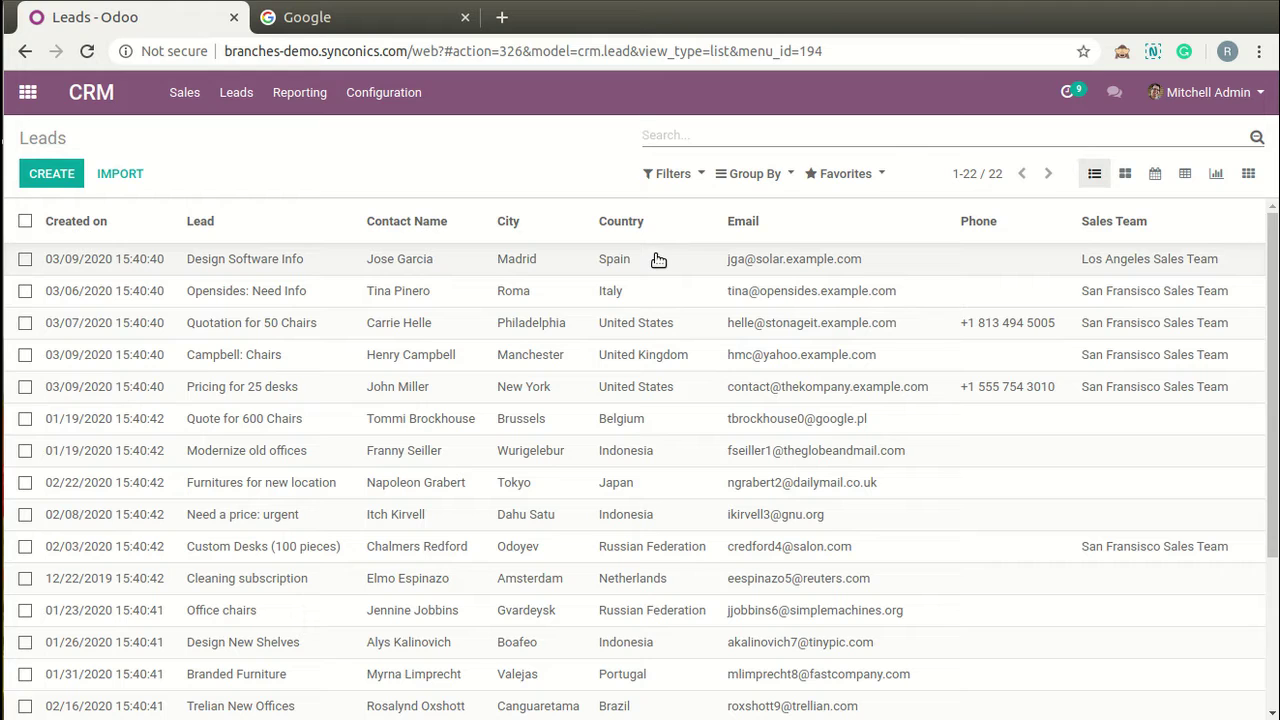
# Check the Design Software Info lead's empty Branch field in Extra Info, leaving it unset
pyautogui.click(622, 258)
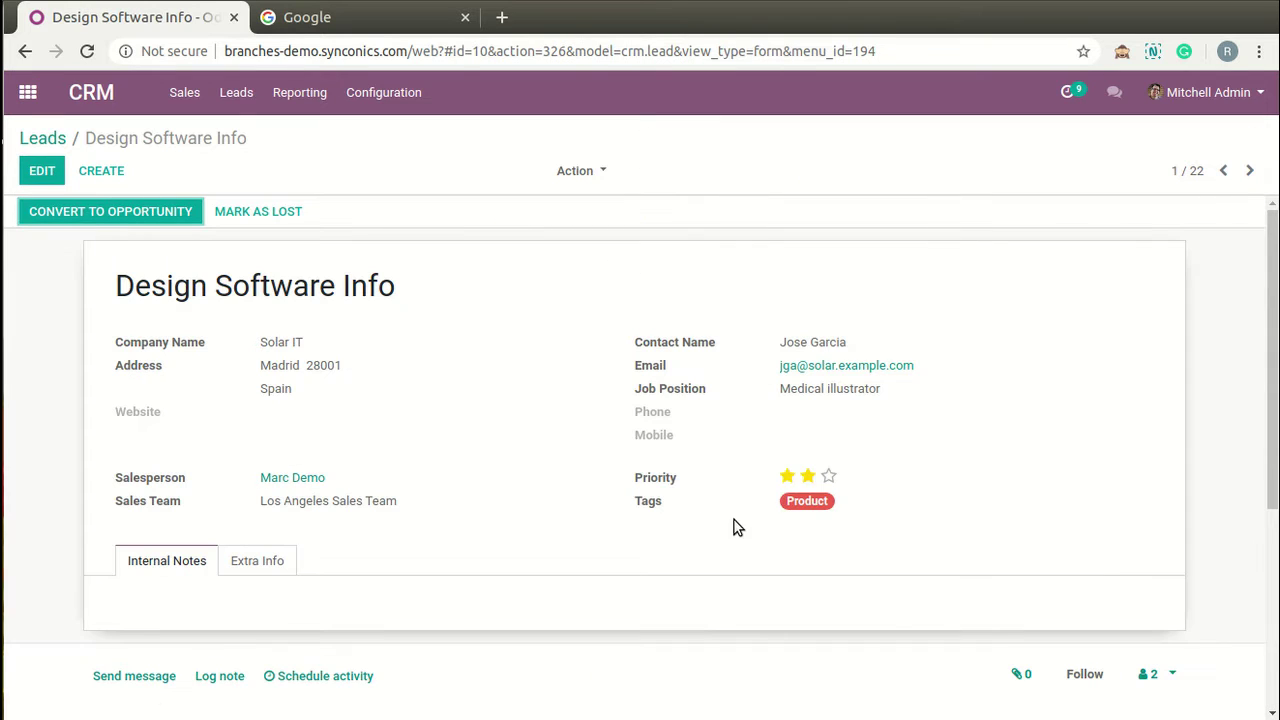
pyautogui.click(285, 566)
pyautogui.scroll(-3, 369, 569)
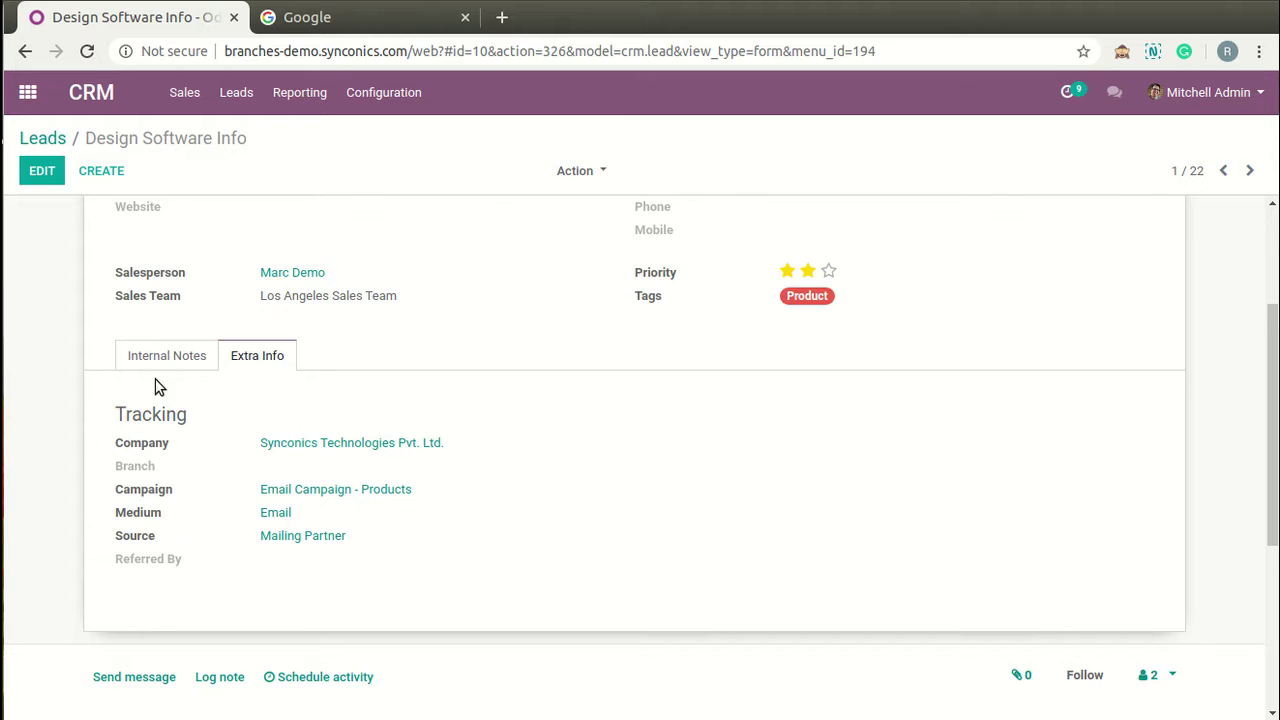
pyautogui.click(52, 185)
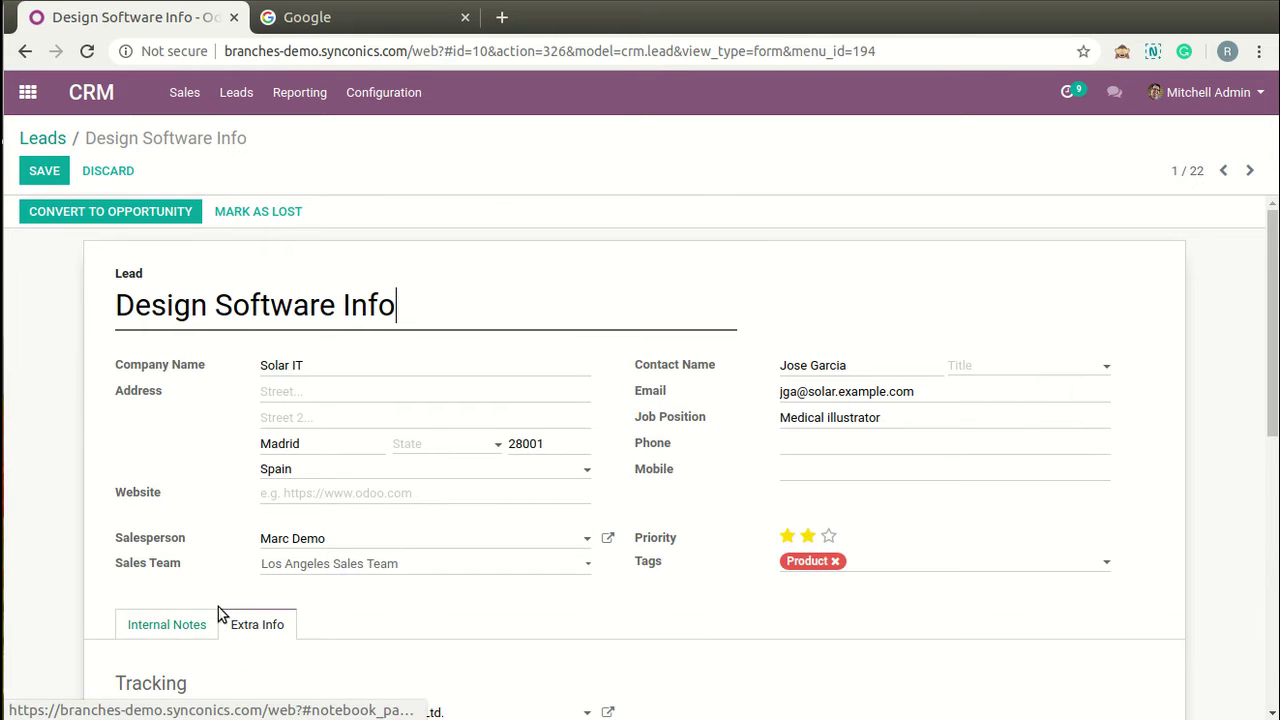
pyautogui.scroll(-2, 222, 608)
pyautogui.scroll(-2, 224, 614)
pyautogui.click(531, 533)
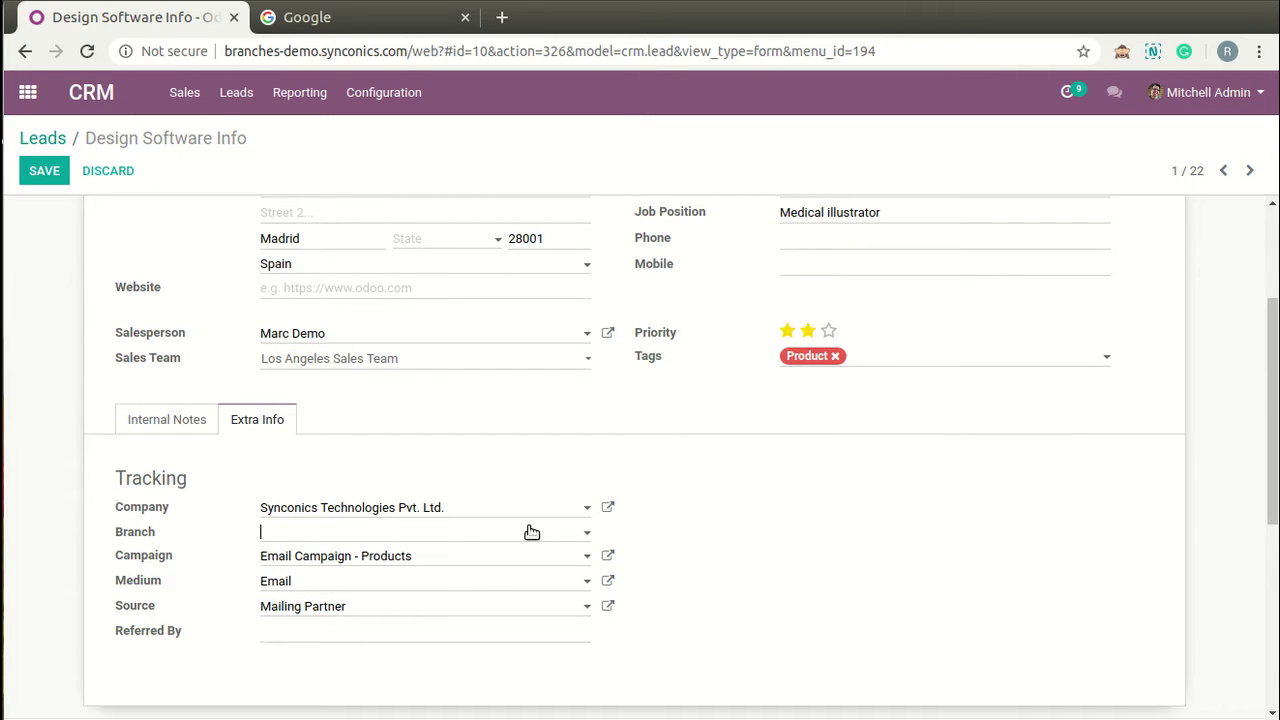
pyautogui.click(784, 578)
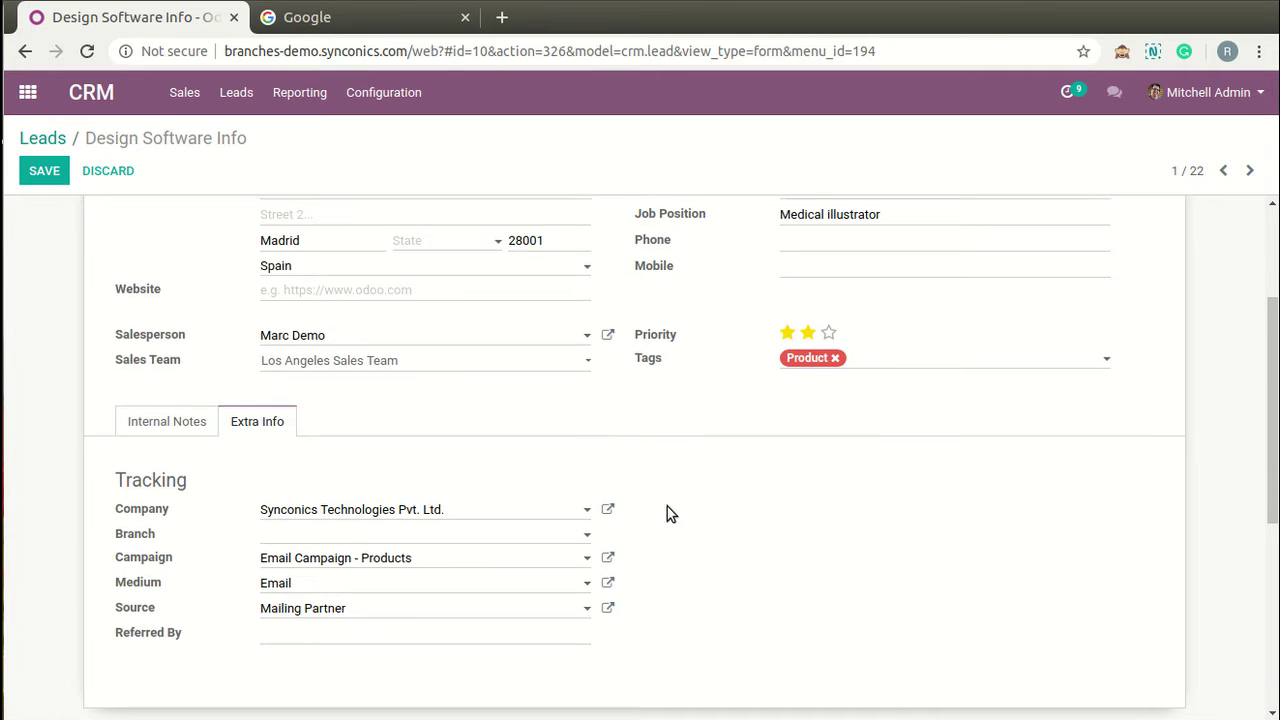
pyautogui.scroll(4, 669, 514)
pyautogui.click(57, 136)
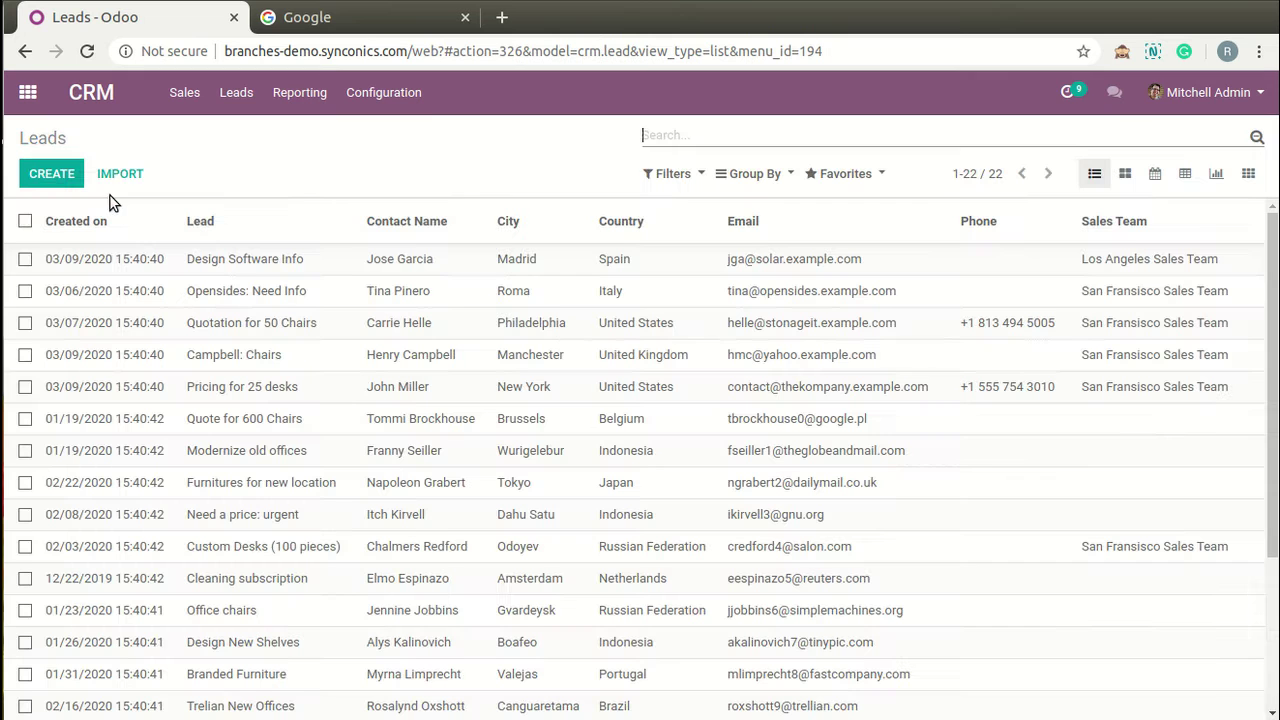
# Show My Pipeline grouped by the custom Branch field
pyautogui.click(183, 96)
pyautogui.click(209, 132)
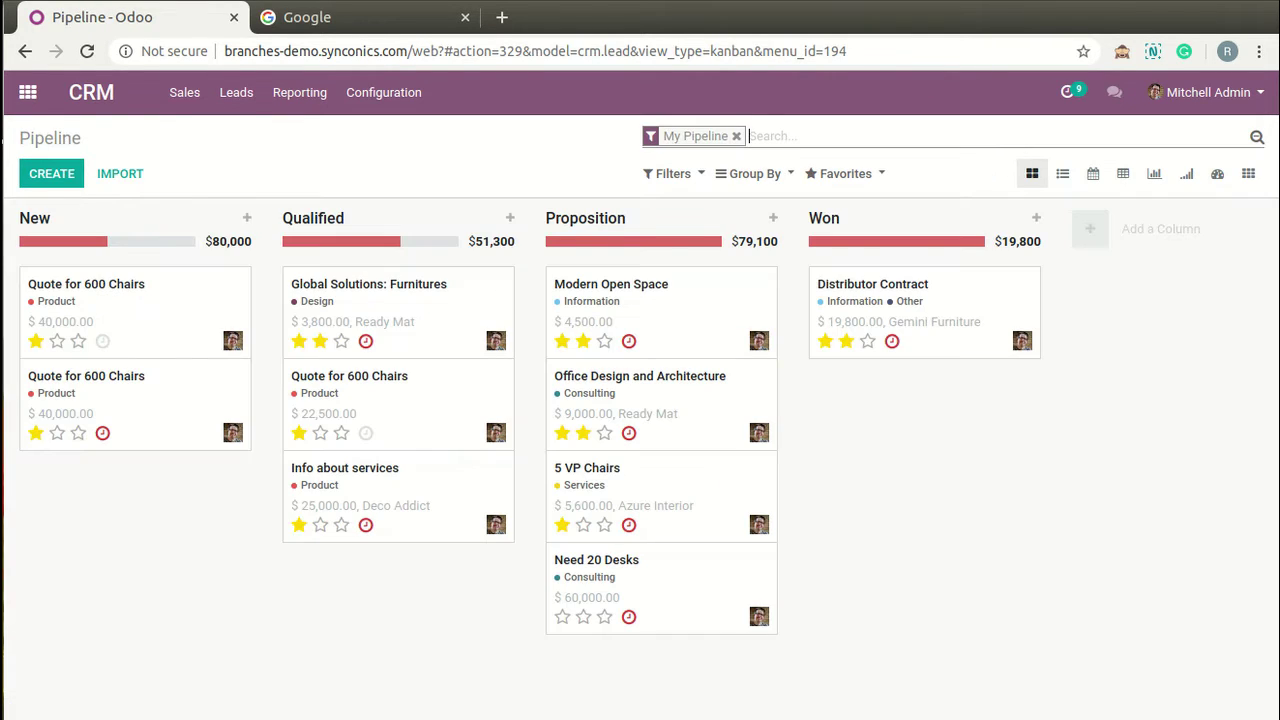
pyautogui.click(752, 173)
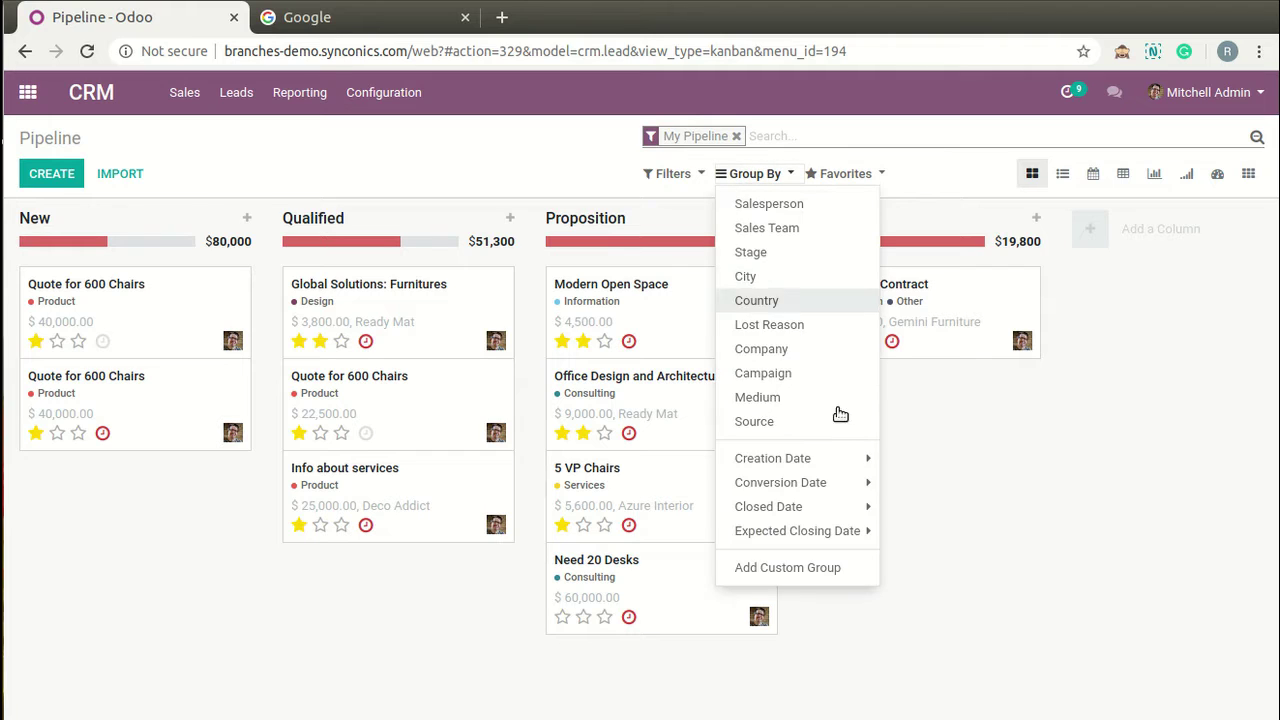
pyautogui.click(850, 580)
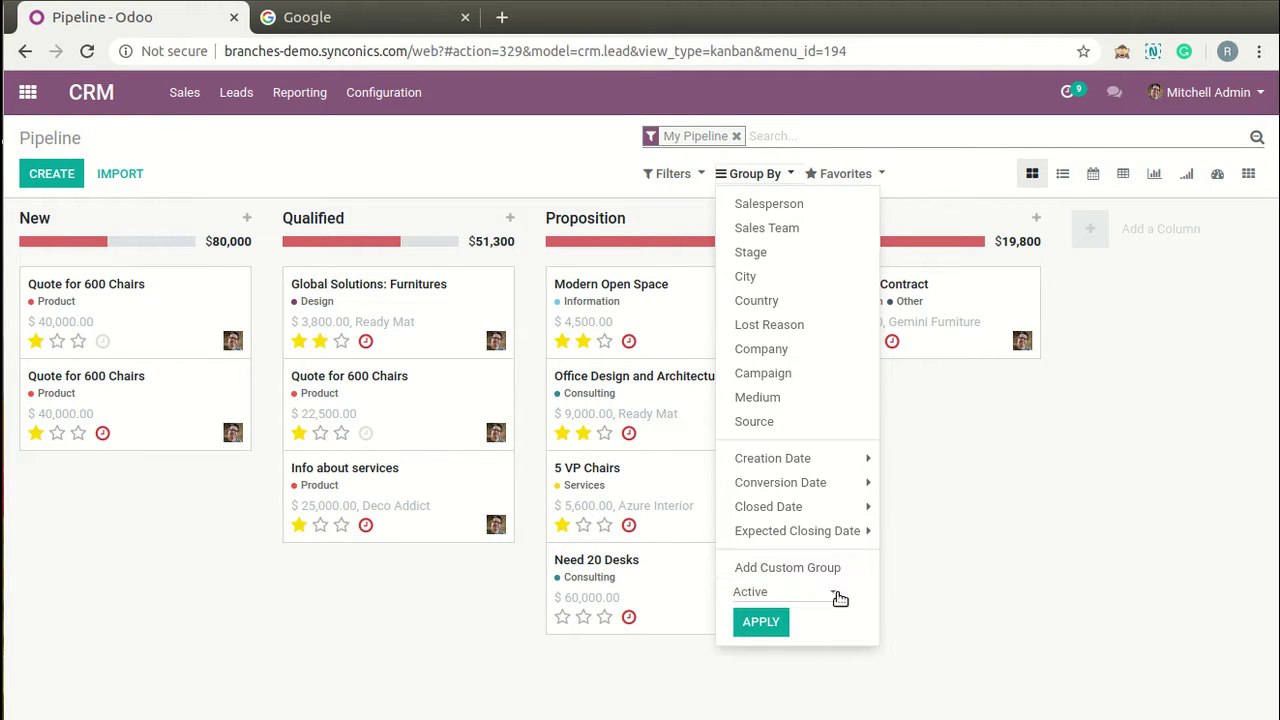
pyautogui.click(813, 598)
pyautogui.click(808, 298)
pyautogui.click(778, 628)
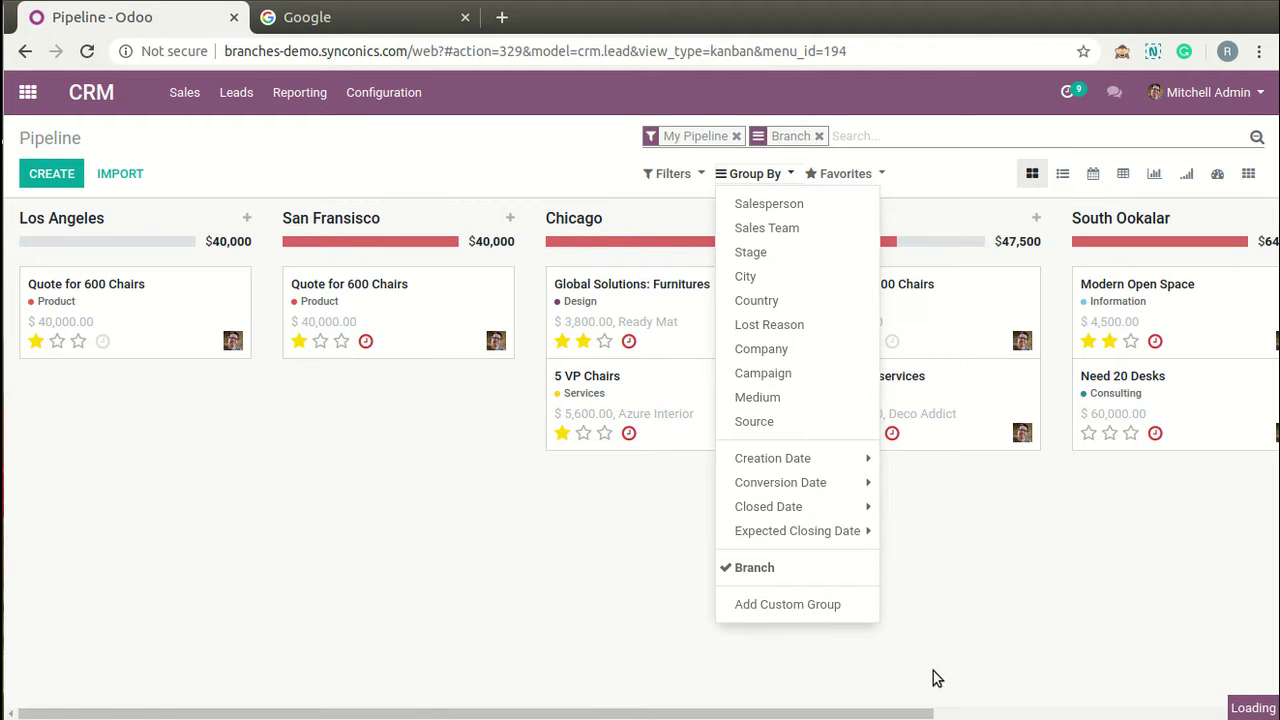
pyautogui.click(548, 656)
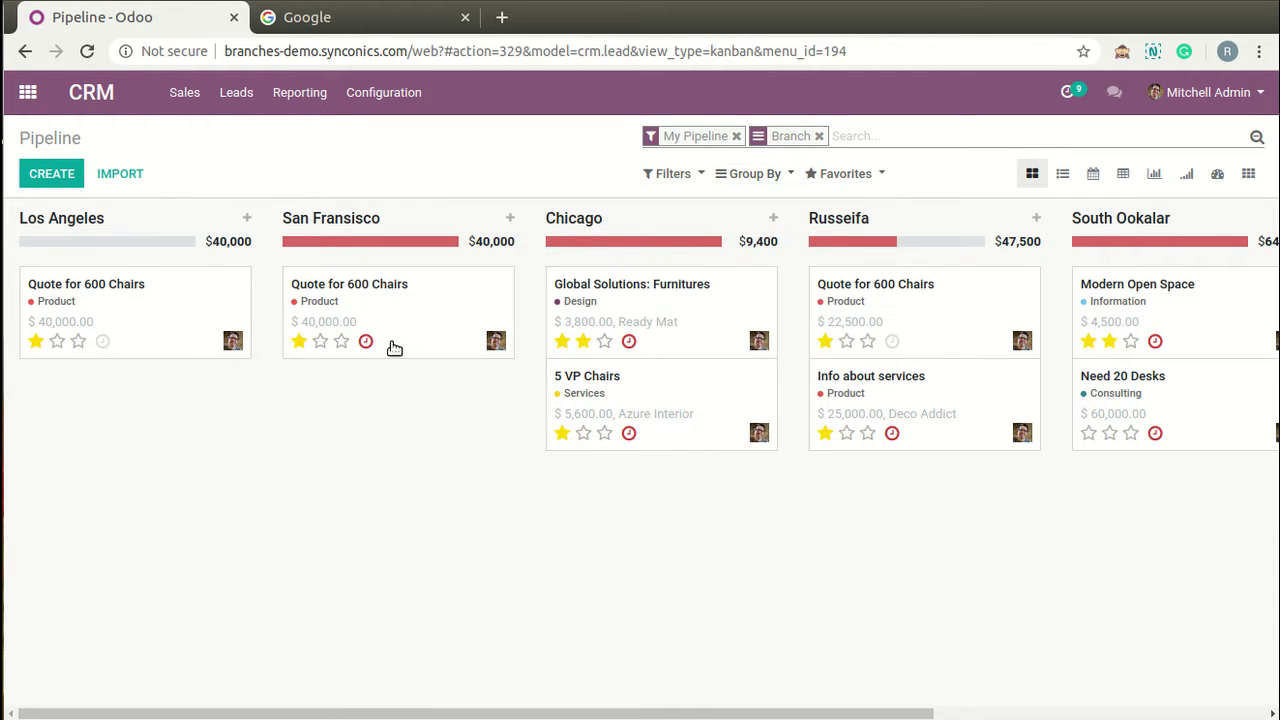
# Open San Fransisco's Quote for 600 Chairs opportunity ($40,000.00 at 10%)
pyautogui.hscroll(4, 640, 460)
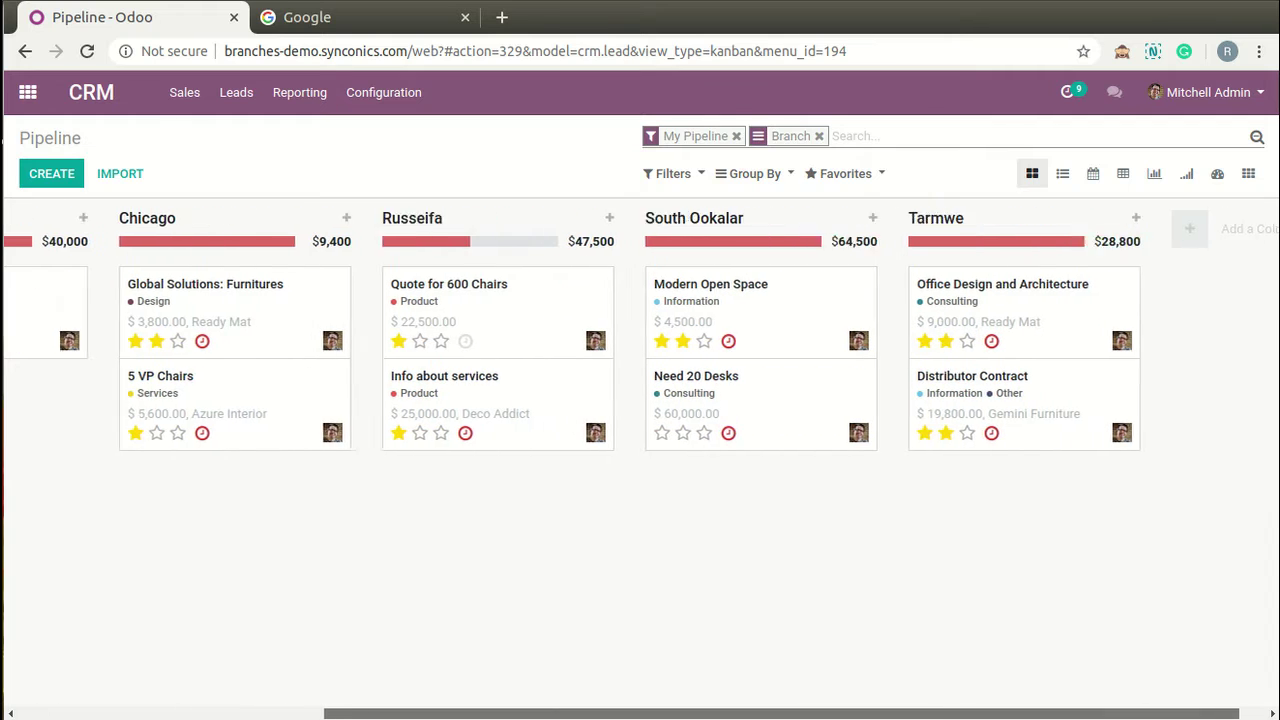
pyautogui.hscroll(-3, 372, 363)
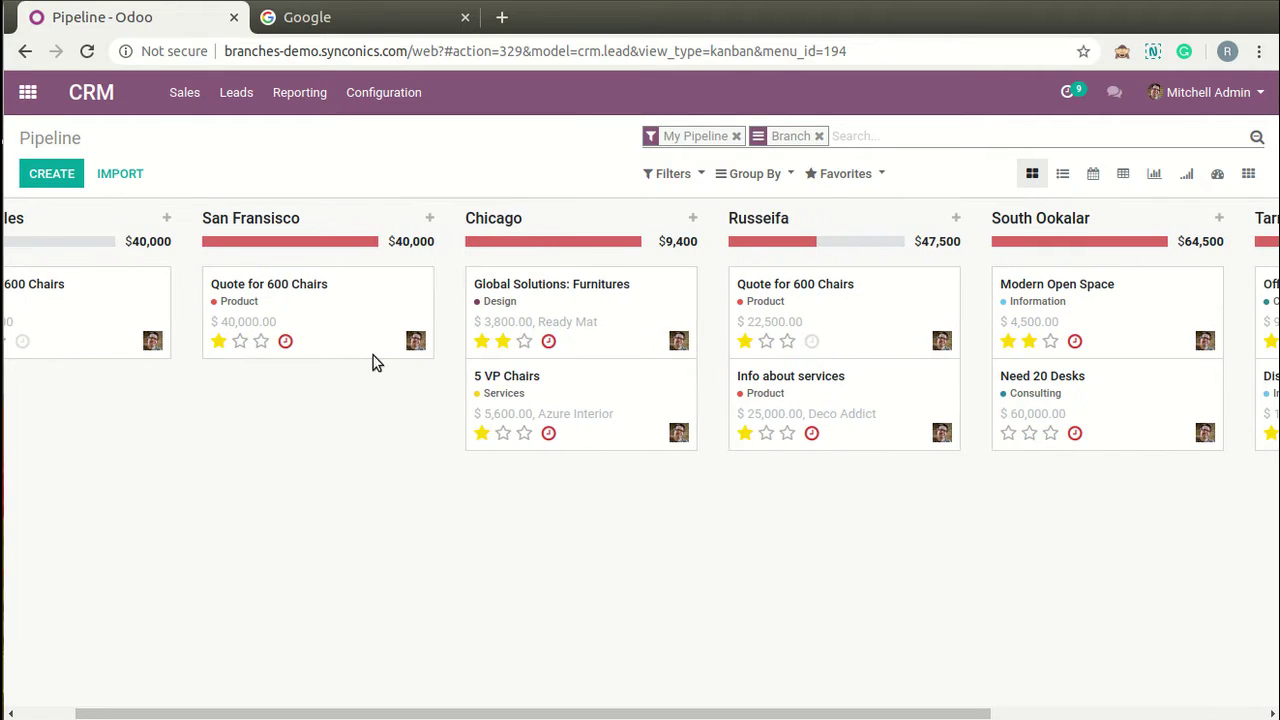
pyautogui.click(357, 326)
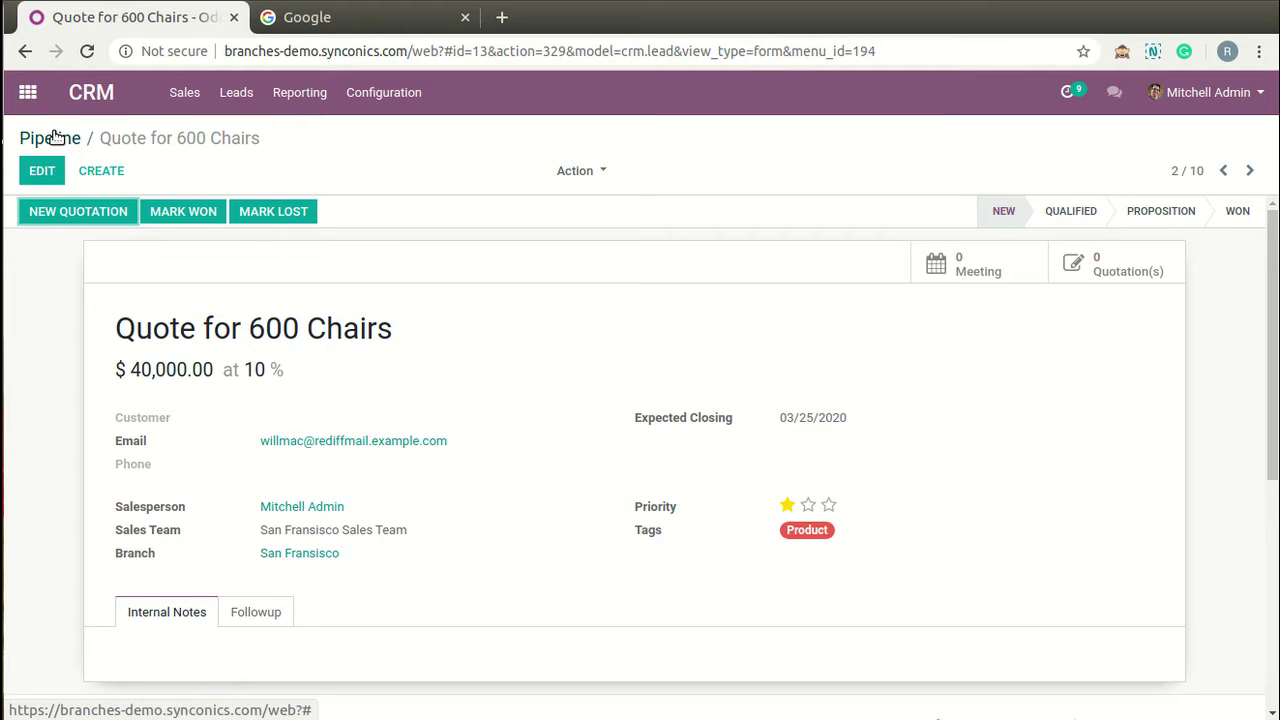
# Open CRM Sales Teams and review the Chicago Sales Team record
pyautogui.click(388, 100)
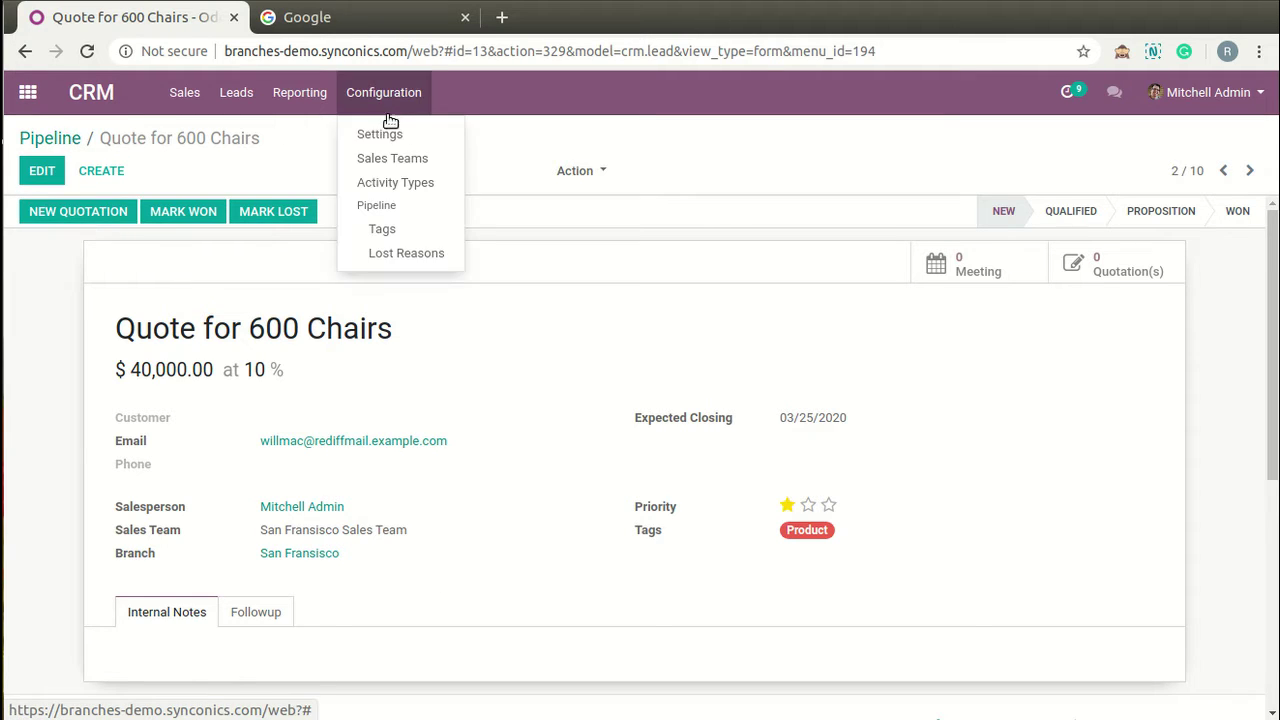
pyautogui.click(442, 158)
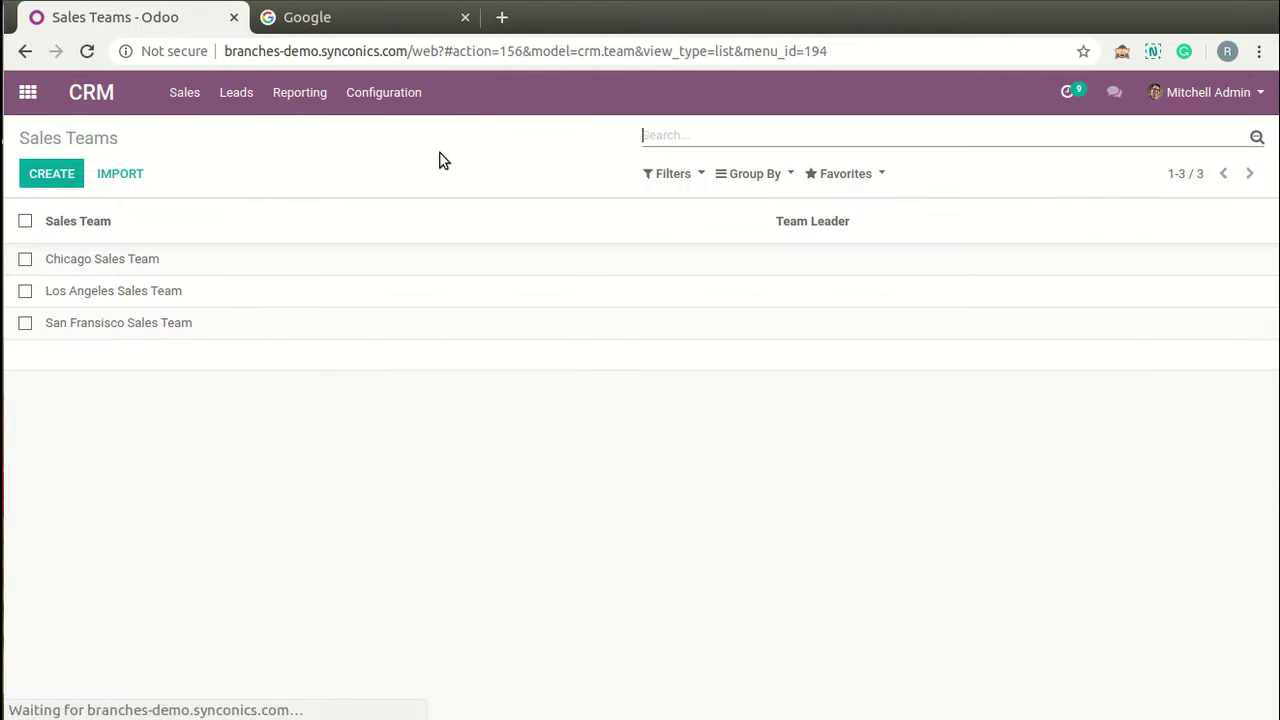
pyautogui.click(360, 261)
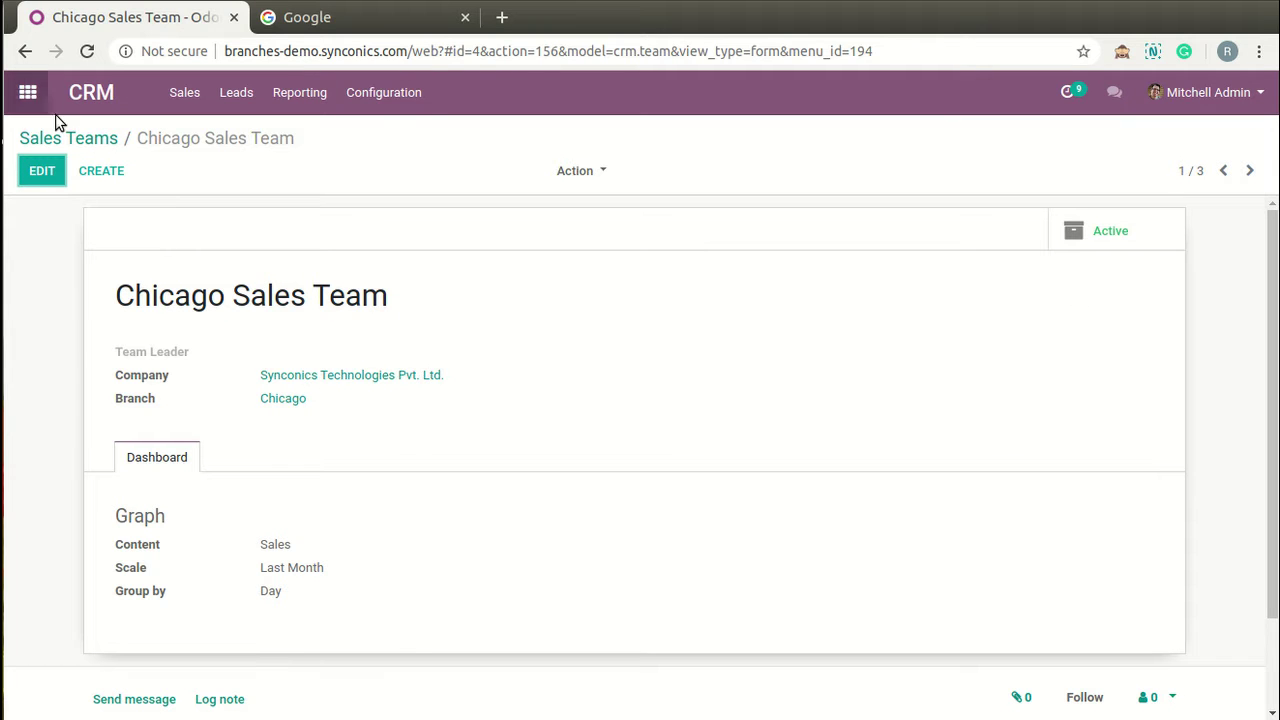
pyautogui.click(86, 140)
# Confirm the San Fransisco Sales Team's branch stays San Fransisco, then return to the teams list
pyautogui.click(246, 336)
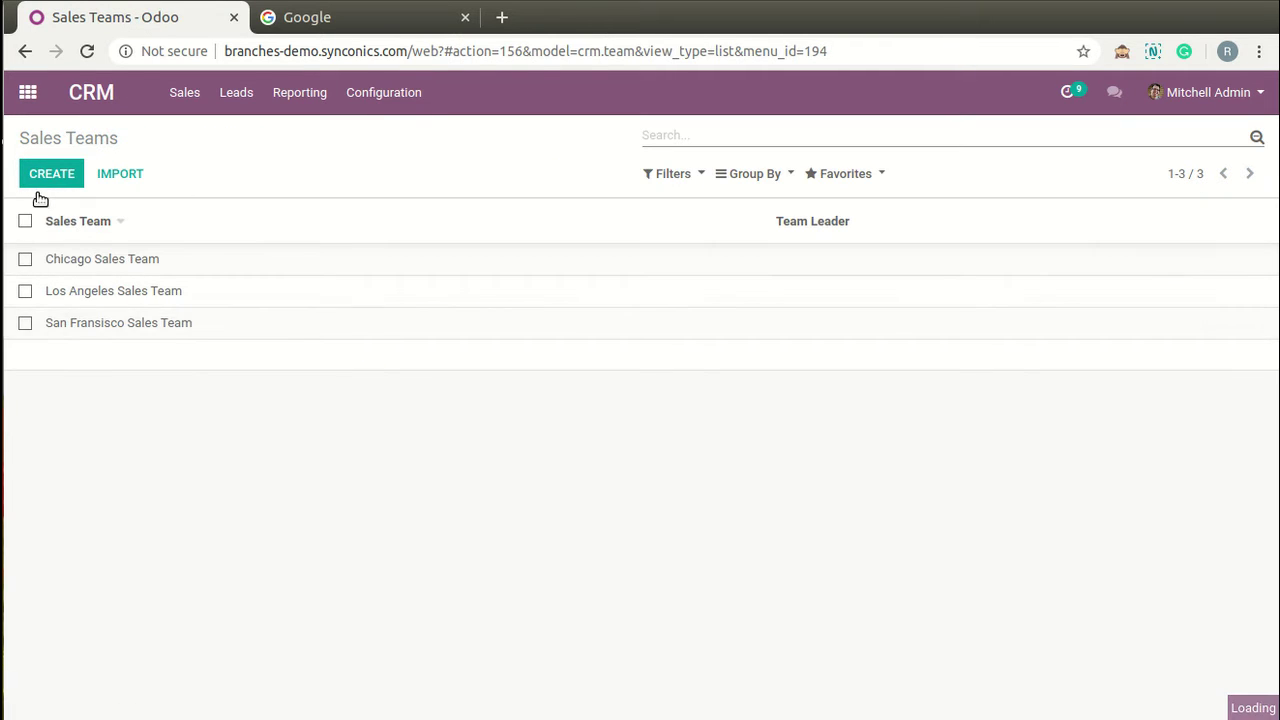
pyautogui.click(44, 171)
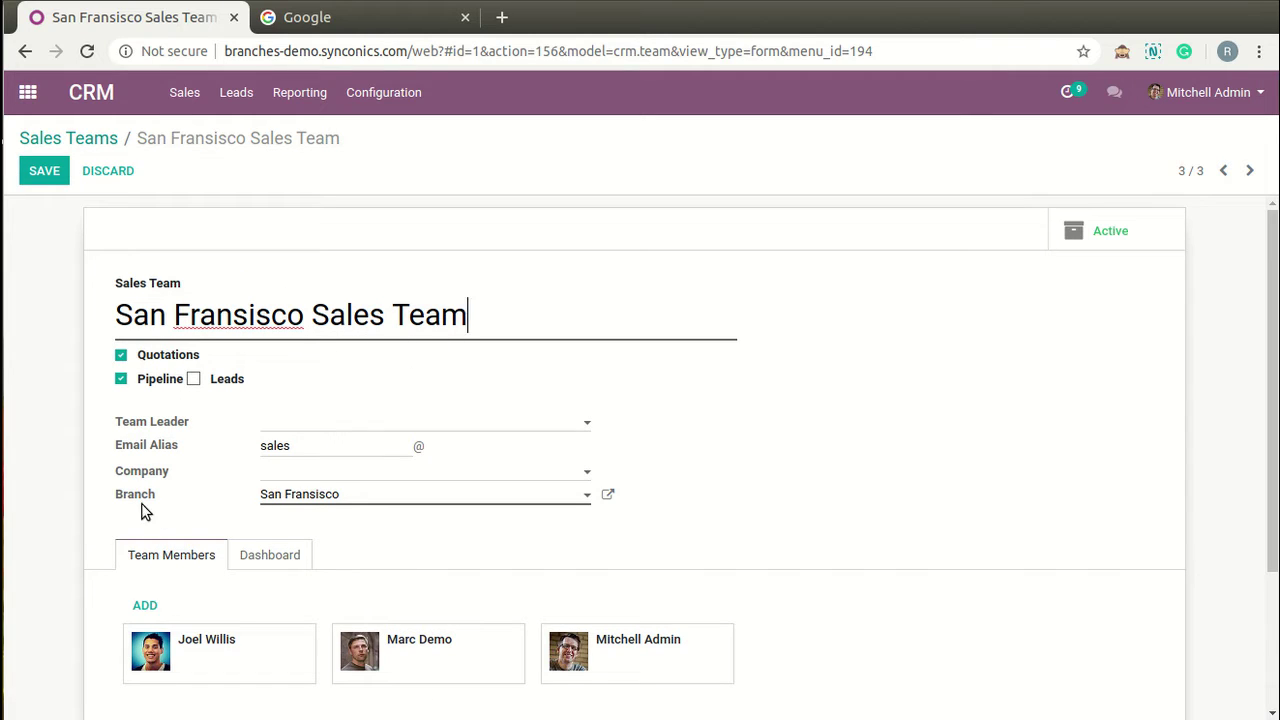
pyautogui.click(345, 505)
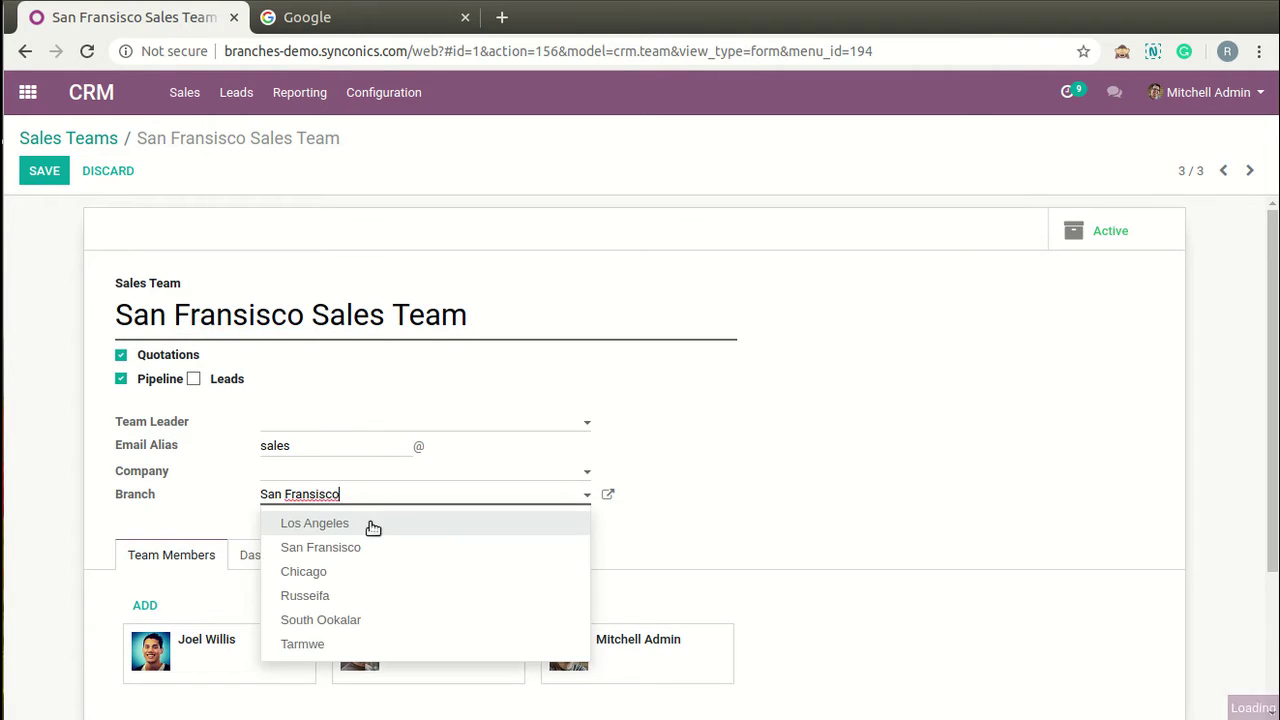
pyautogui.click(558, 490)
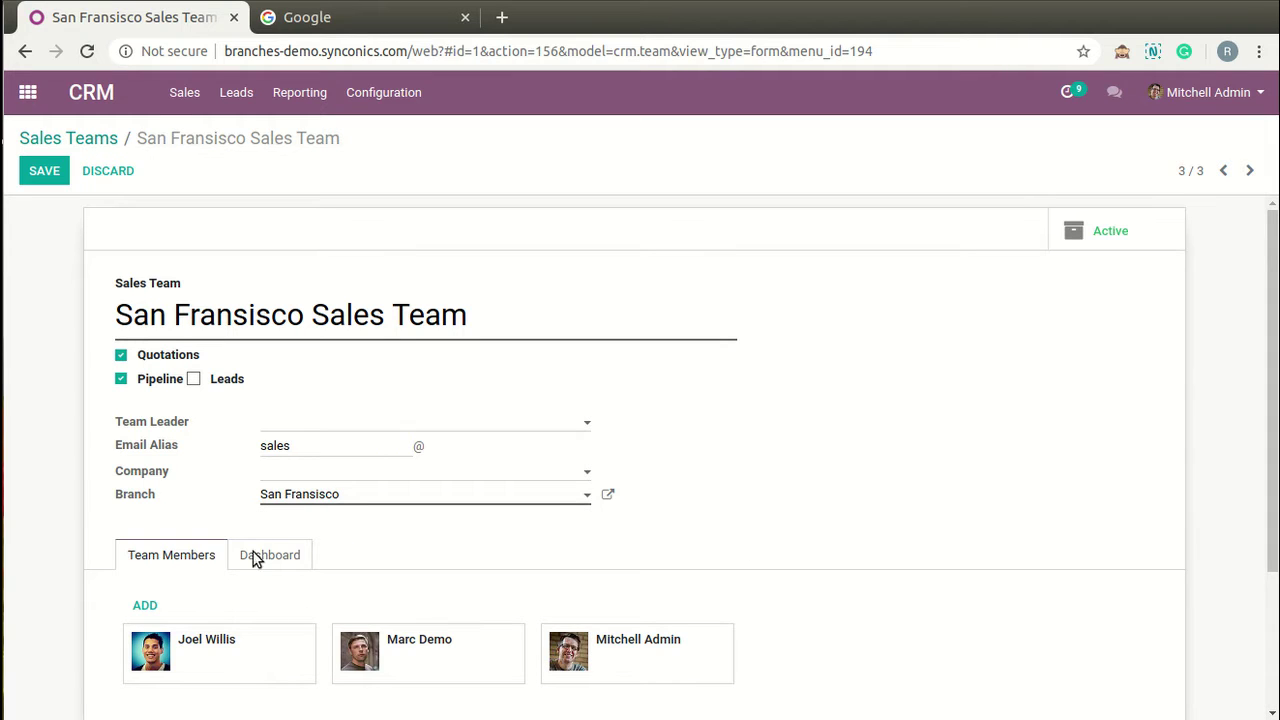
pyautogui.click(100, 137)
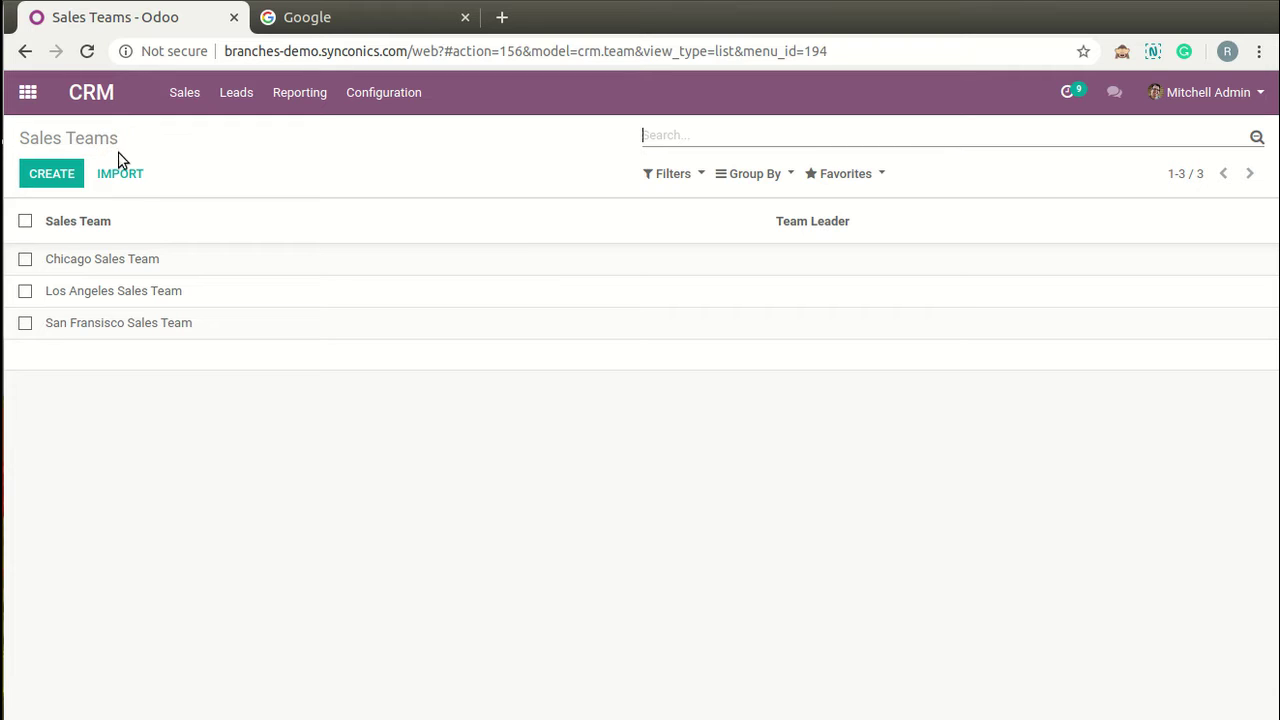
# Open the Sales app's quotations and group them by Branch
pyautogui.click(36, 102)
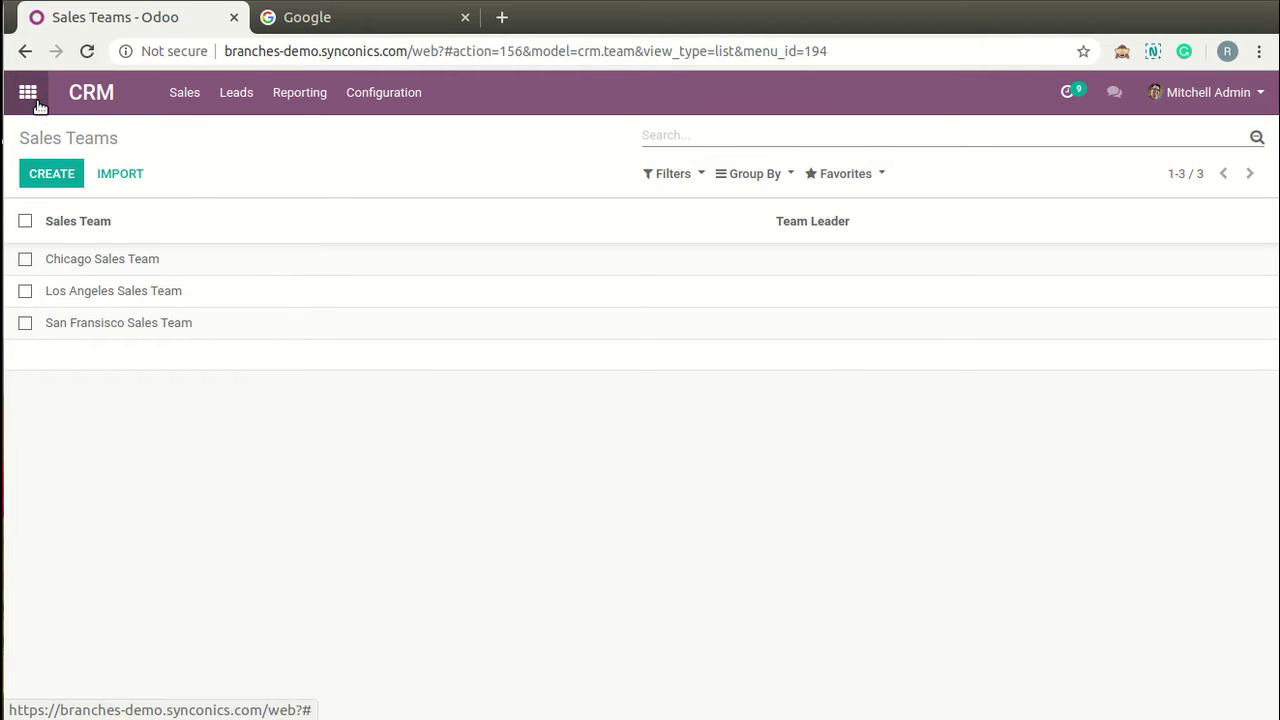
pyautogui.click(845, 285)
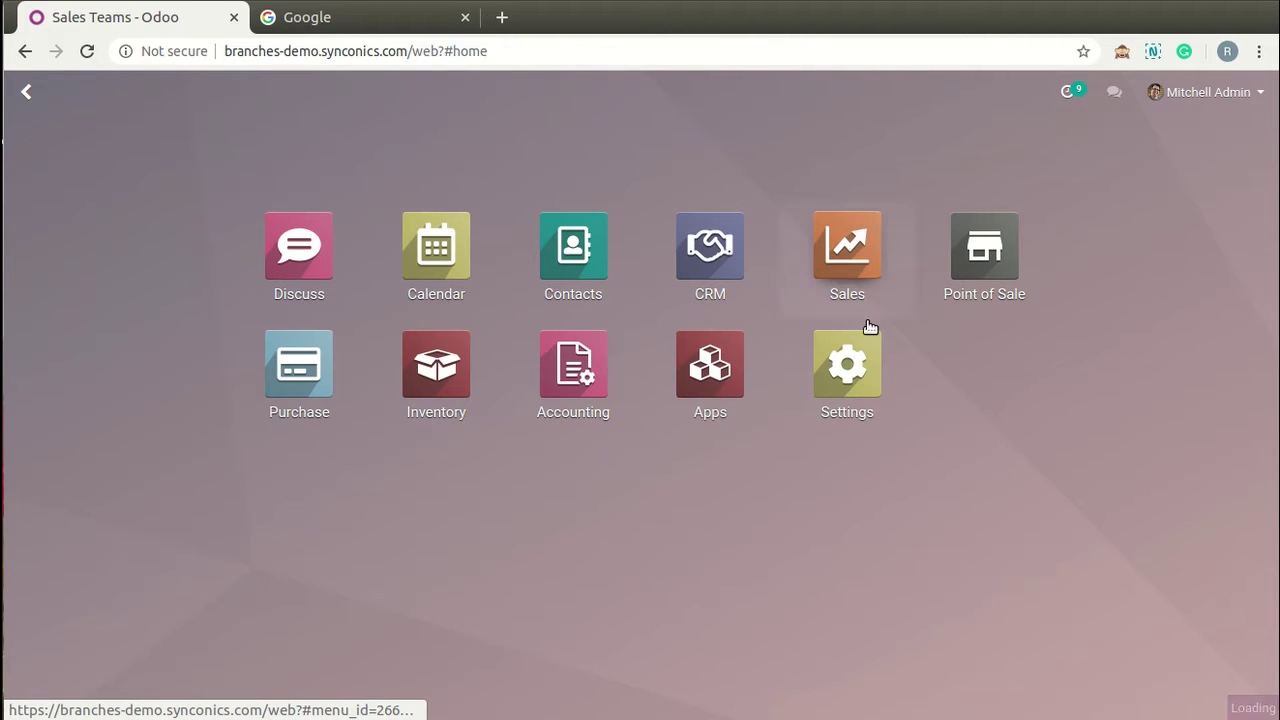
pyautogui.click(830, 3)
pyautogui.click(834, 33)
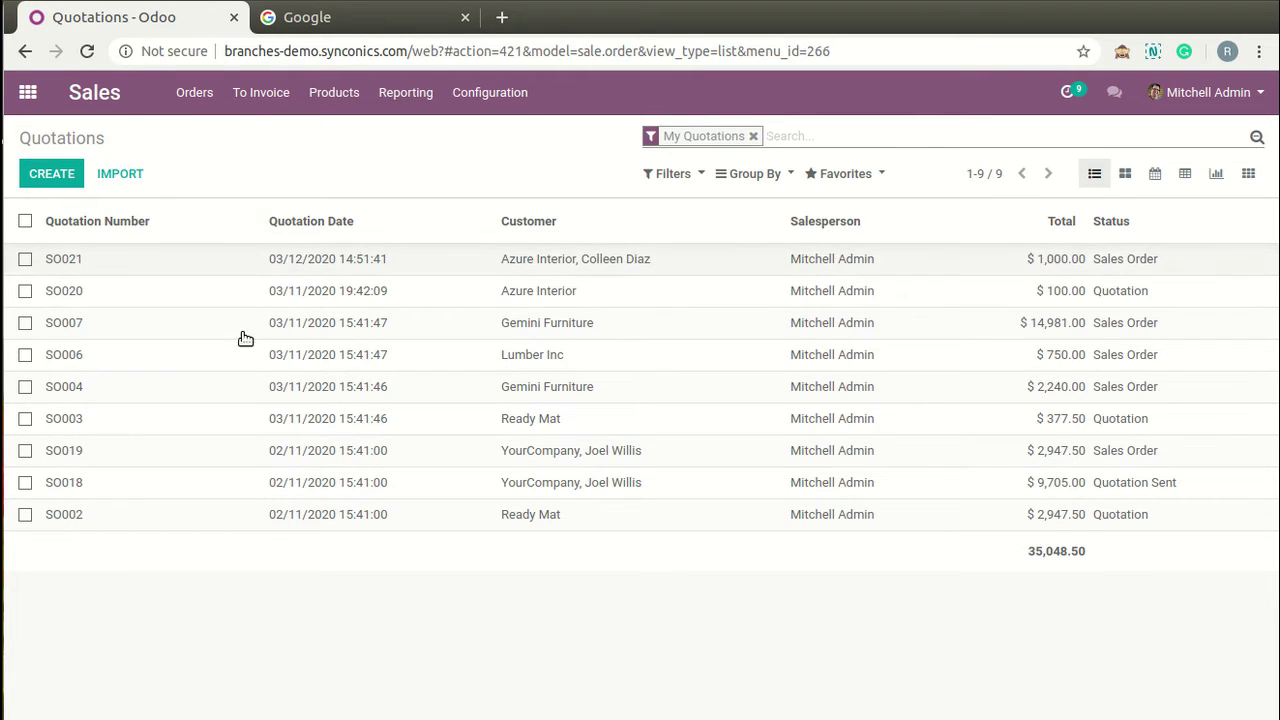
pyautogui.click(777, 175)
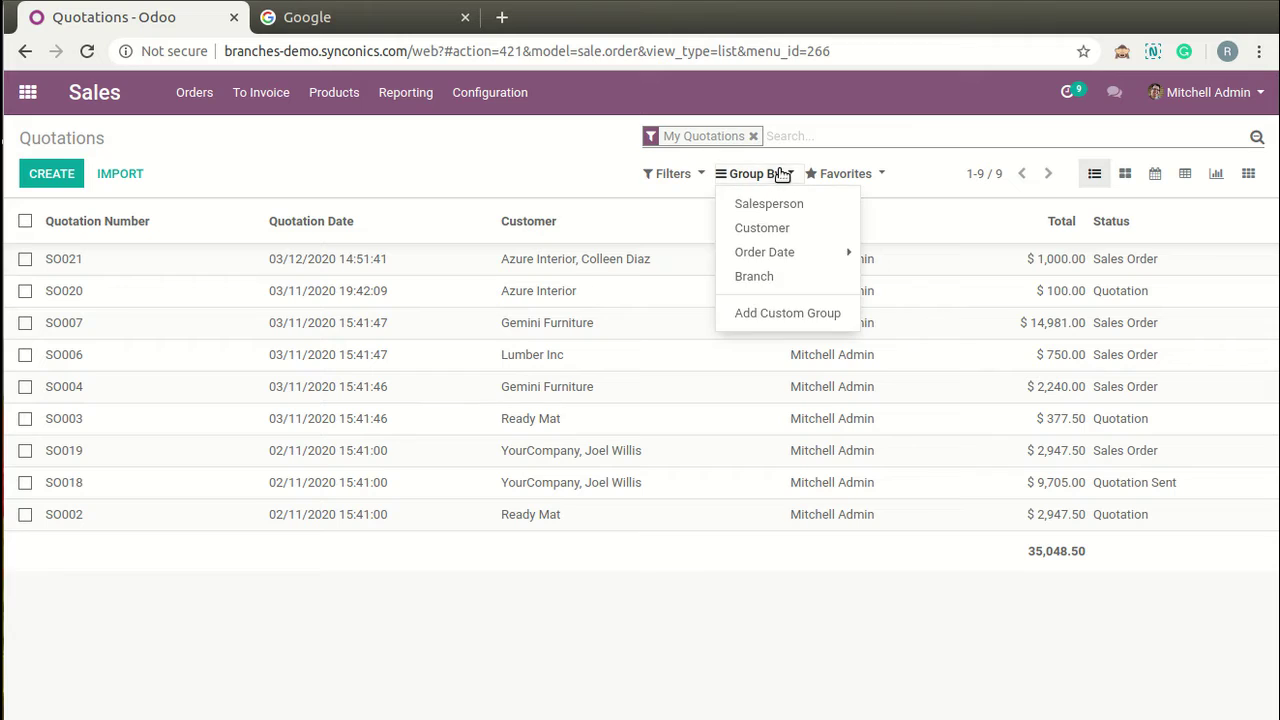
pyautogui.click(818, 278)
pyautogui.click(683, 514)
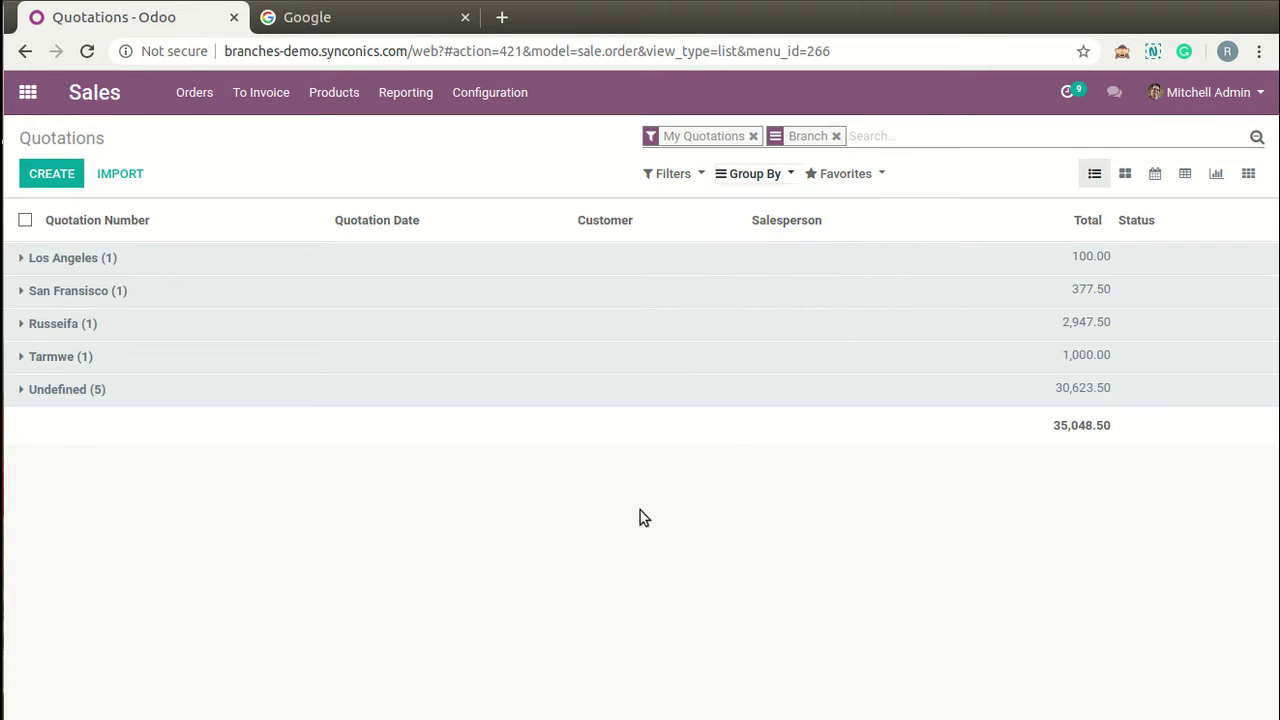
# Expand the Los Angeles, San Fransisco, Russeifa, Tarmwe and Undefined quotation groups
pyautogui.click(326, 262)
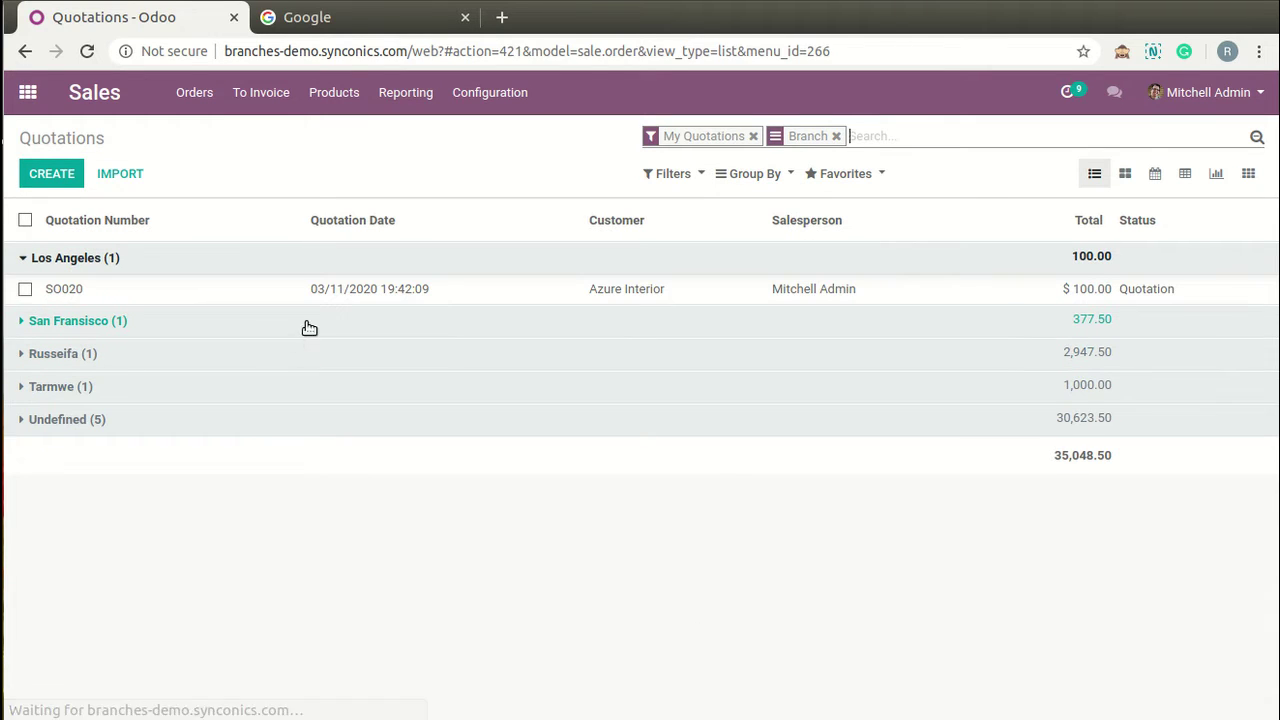
pyautogui.click(306, 320)
pyautogui.click(335, 391)
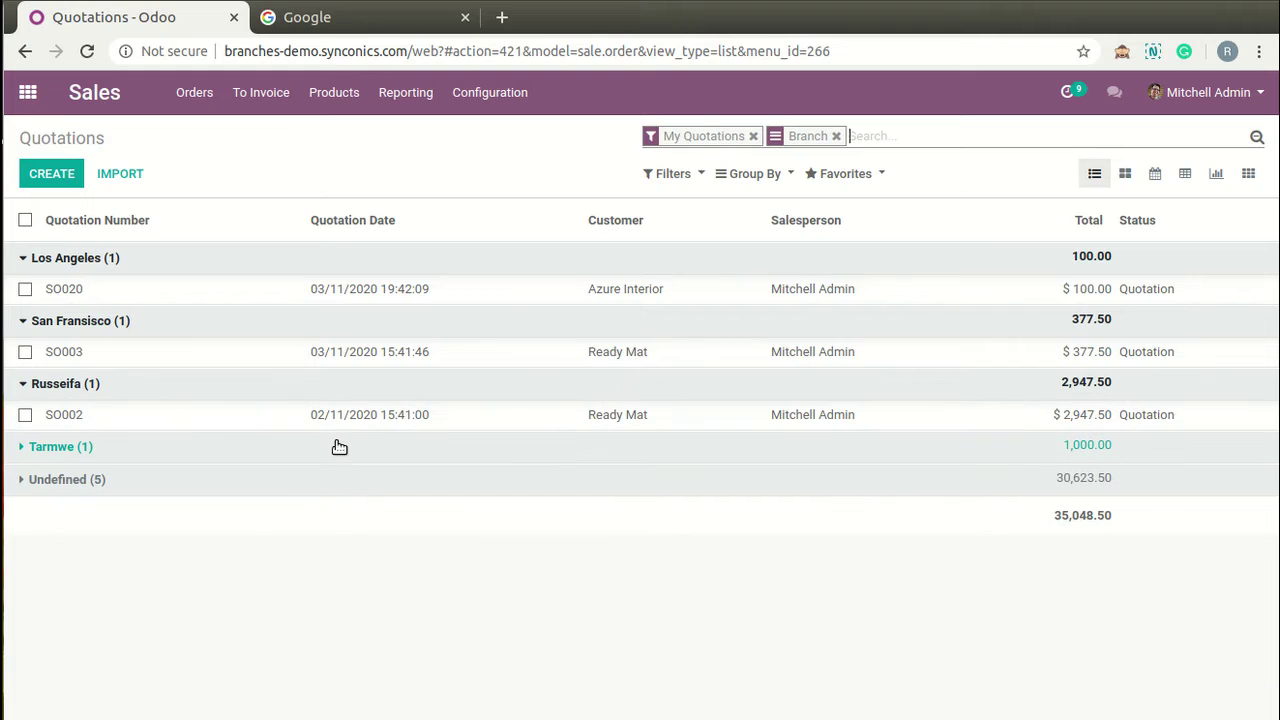
pyautogui.click(337, 446)
pyautogui.click(330, 520)
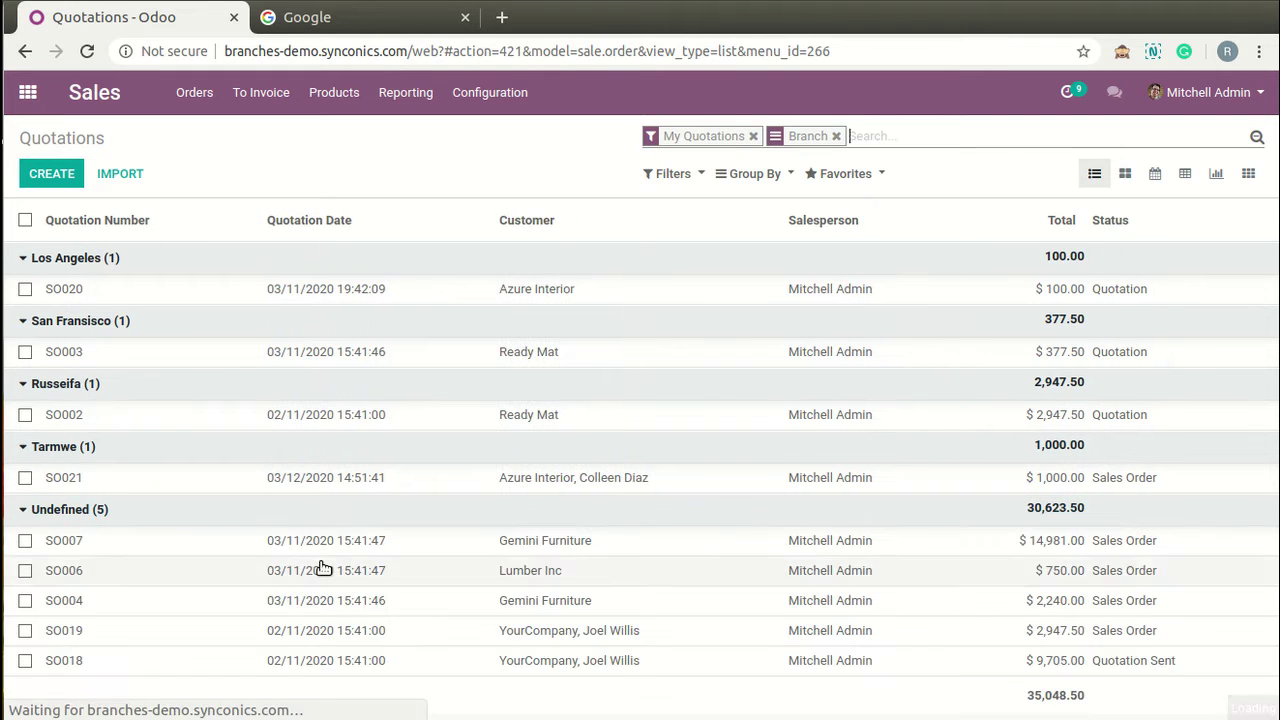
pyautogui.click(460, 290)
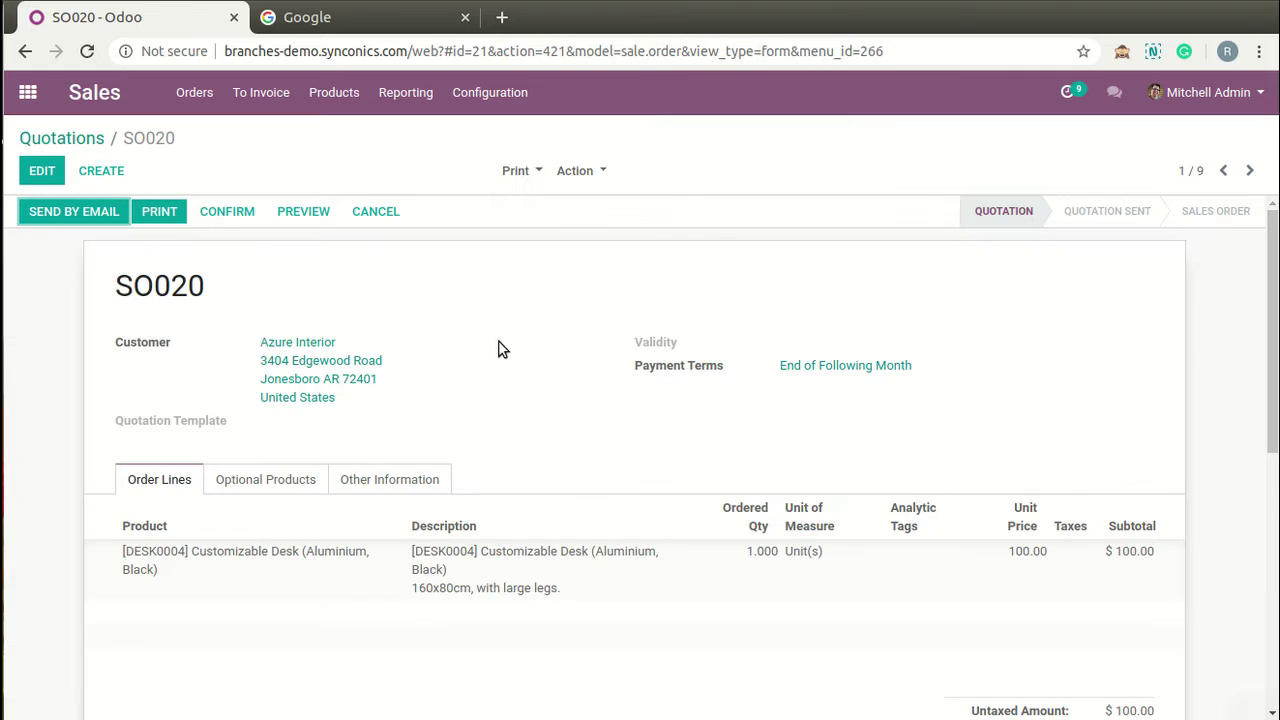
pyautogui.click(390, 480)
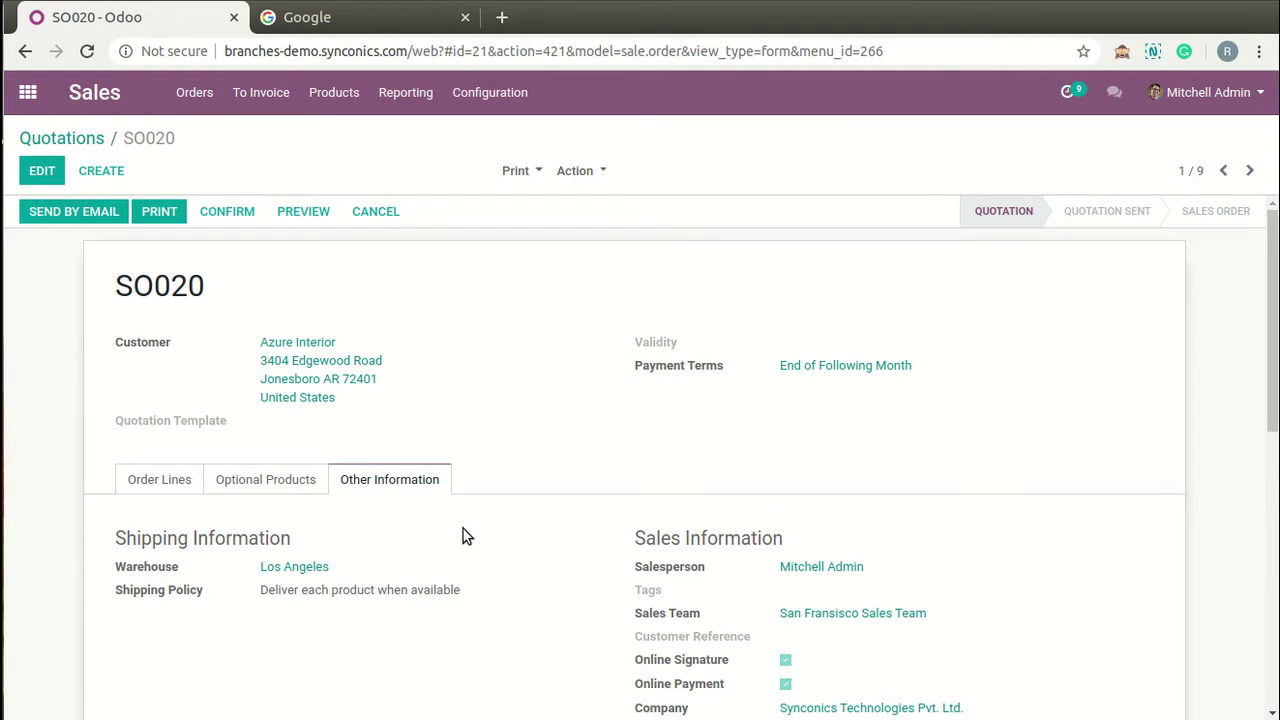
pyautogui.scroll(-2, 490, 540)
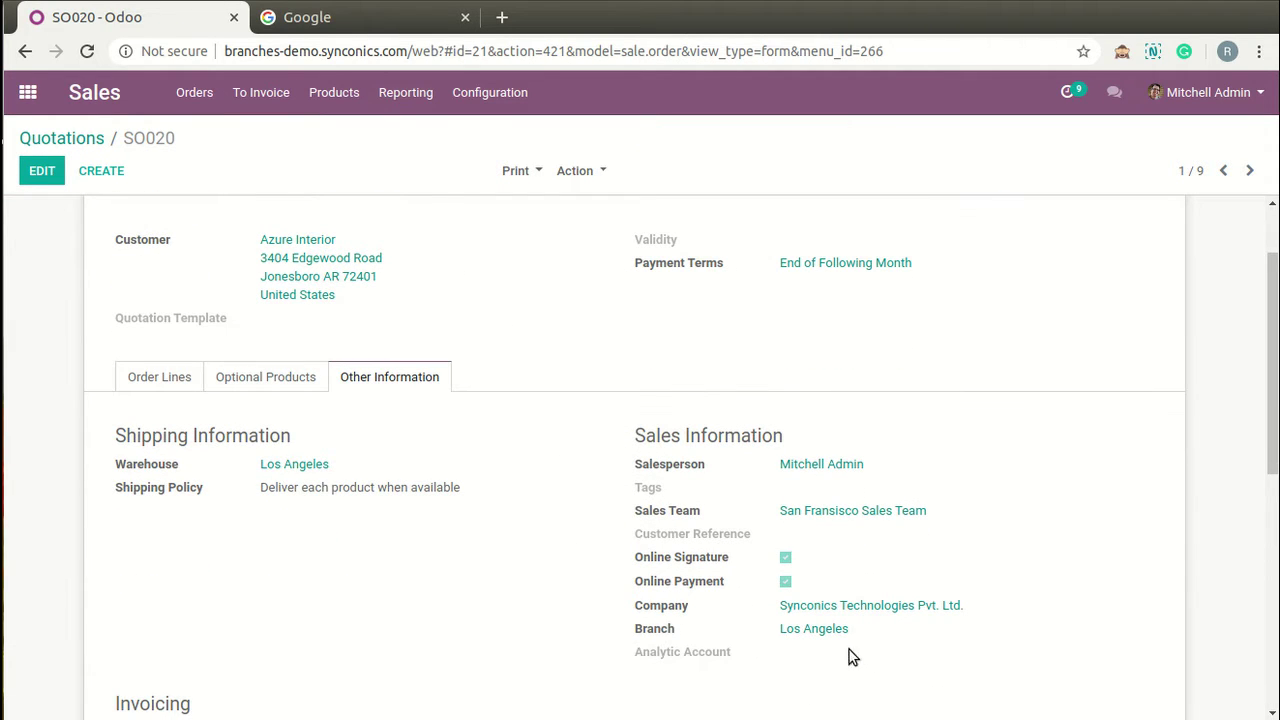
pyautogui.scroll(2, 843, 609)
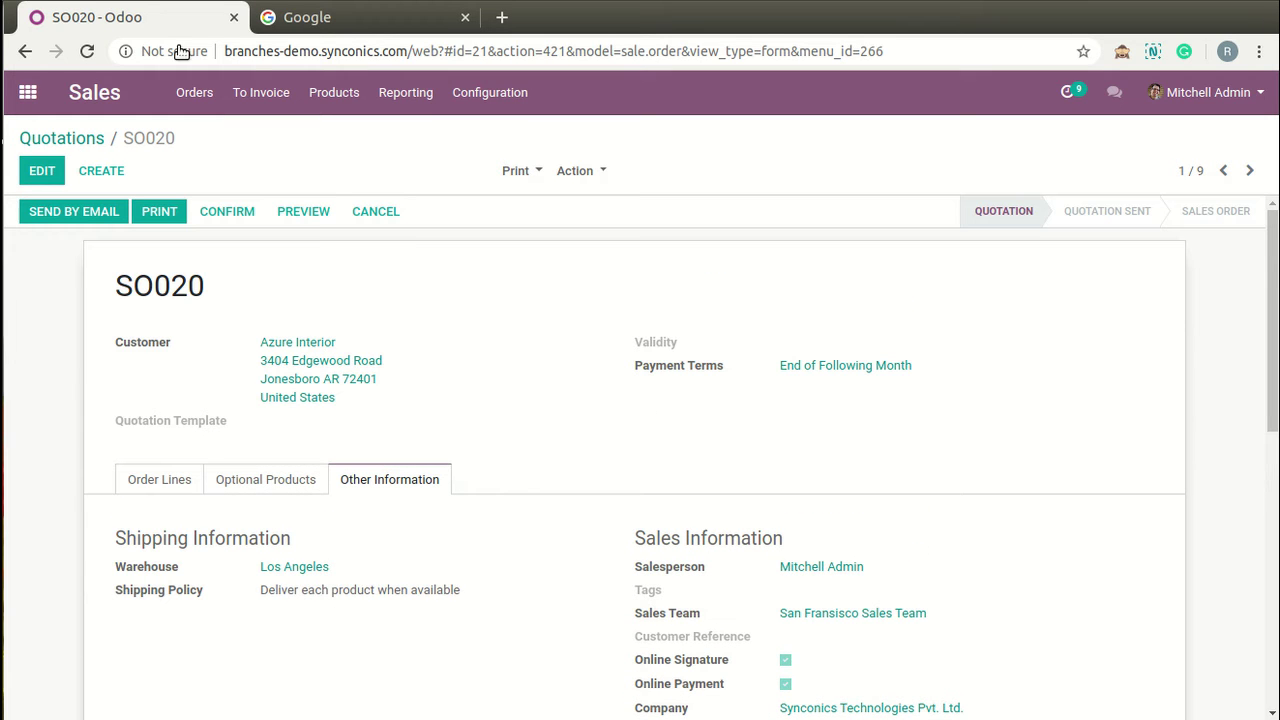
pyautogui.click(75, 146)
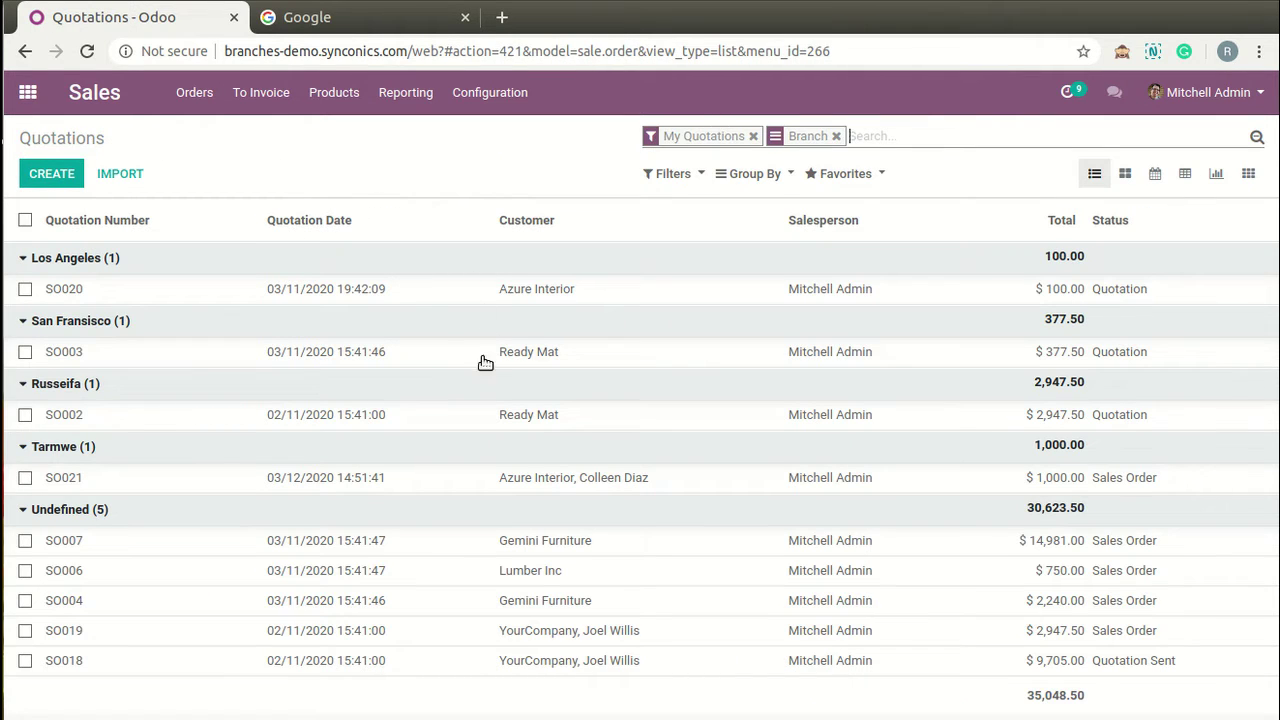
# Open the Purchase app's Requests for Quotation list
pyautogui.click(27, 95)
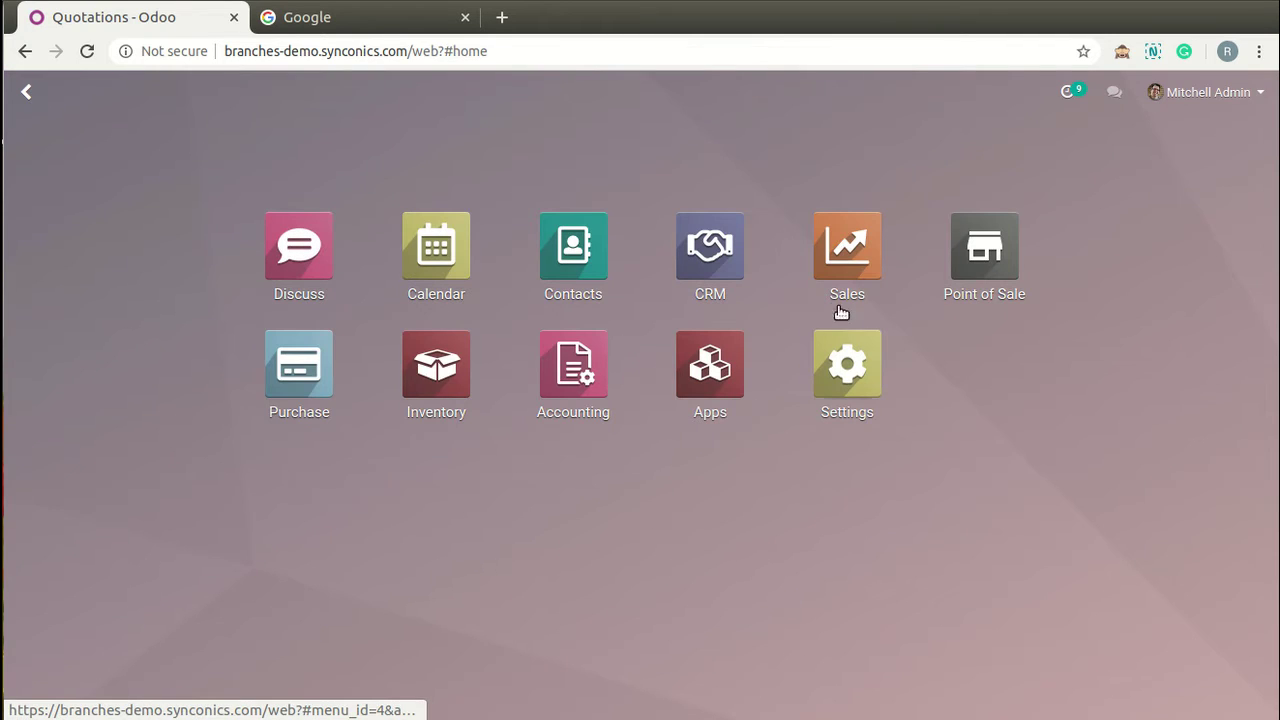
pyautogui.click(333, 384)
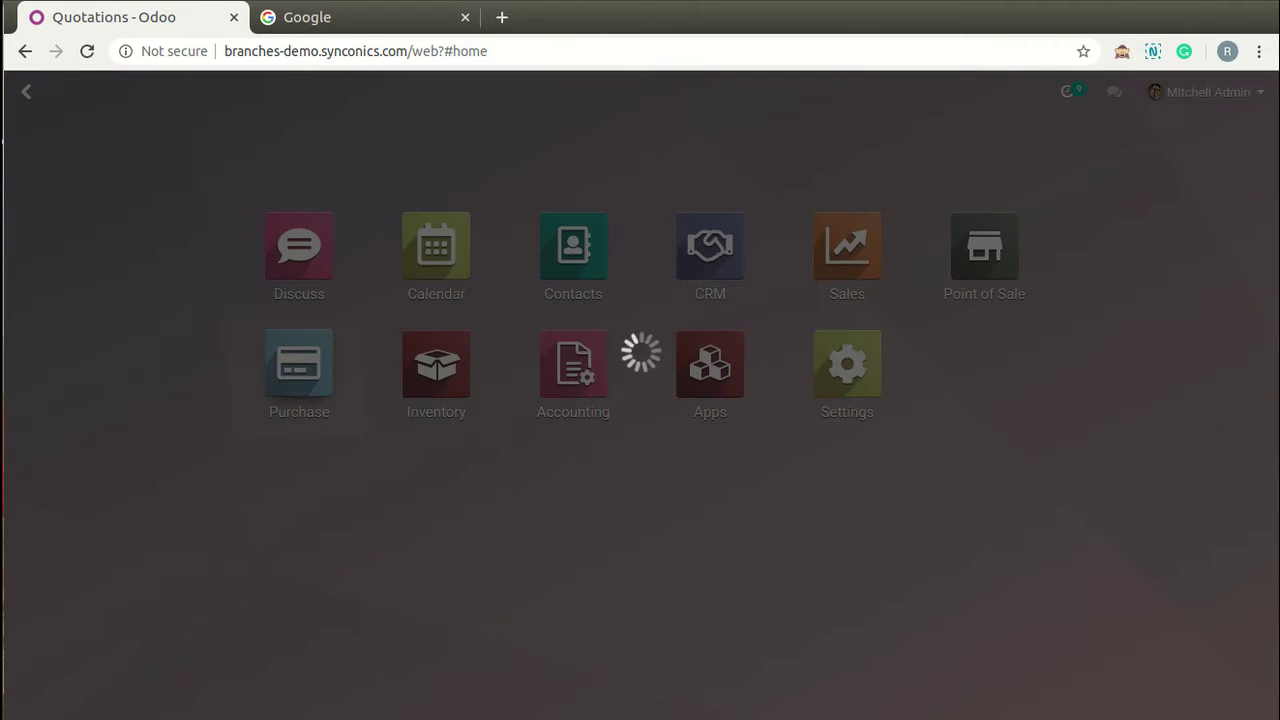
pyautogui.click(835, 1)
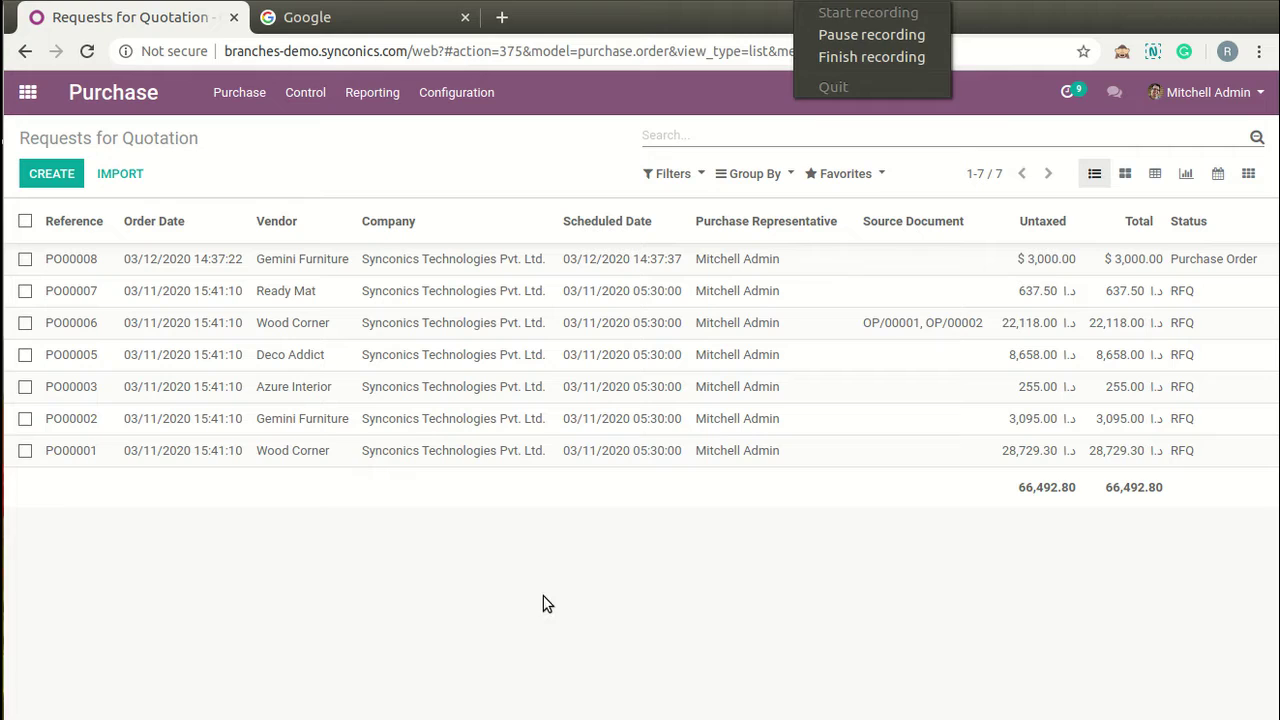
pyautogui.click(543, 595)
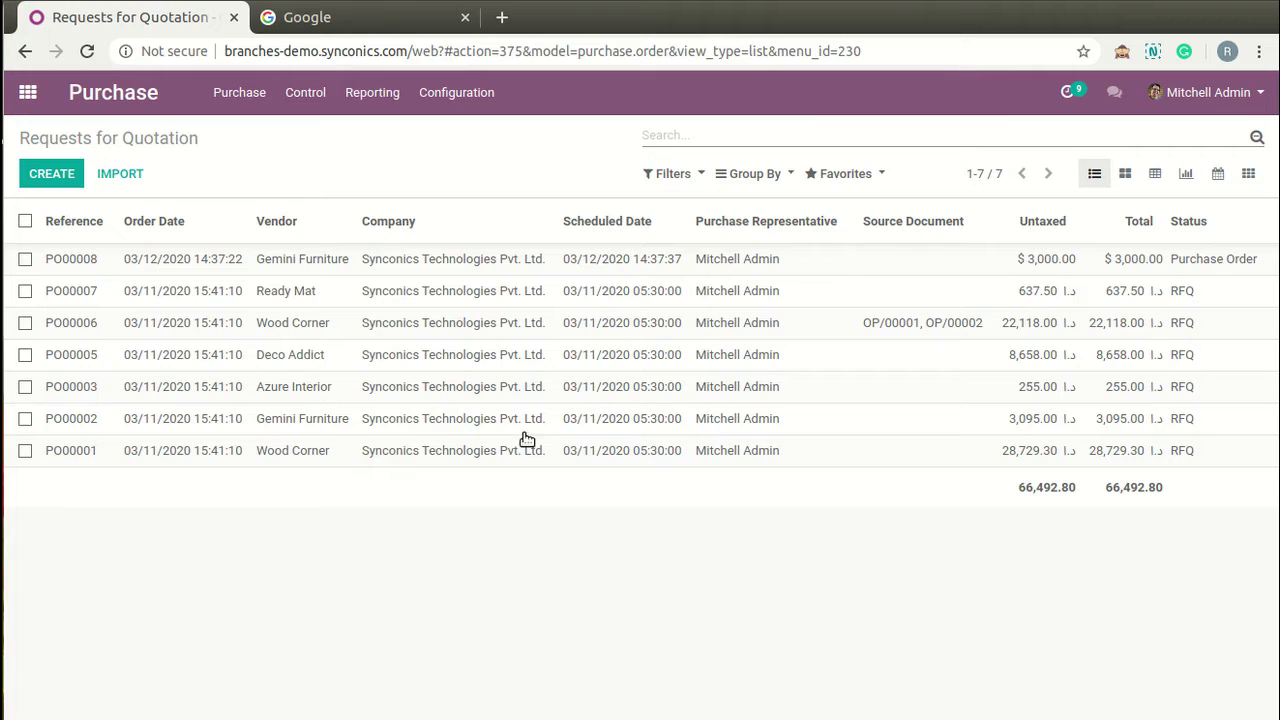
# Check the branch on PO00008, PO00007 and PO00006, then return to the RFQ list
pyautogui.click(589, 263)
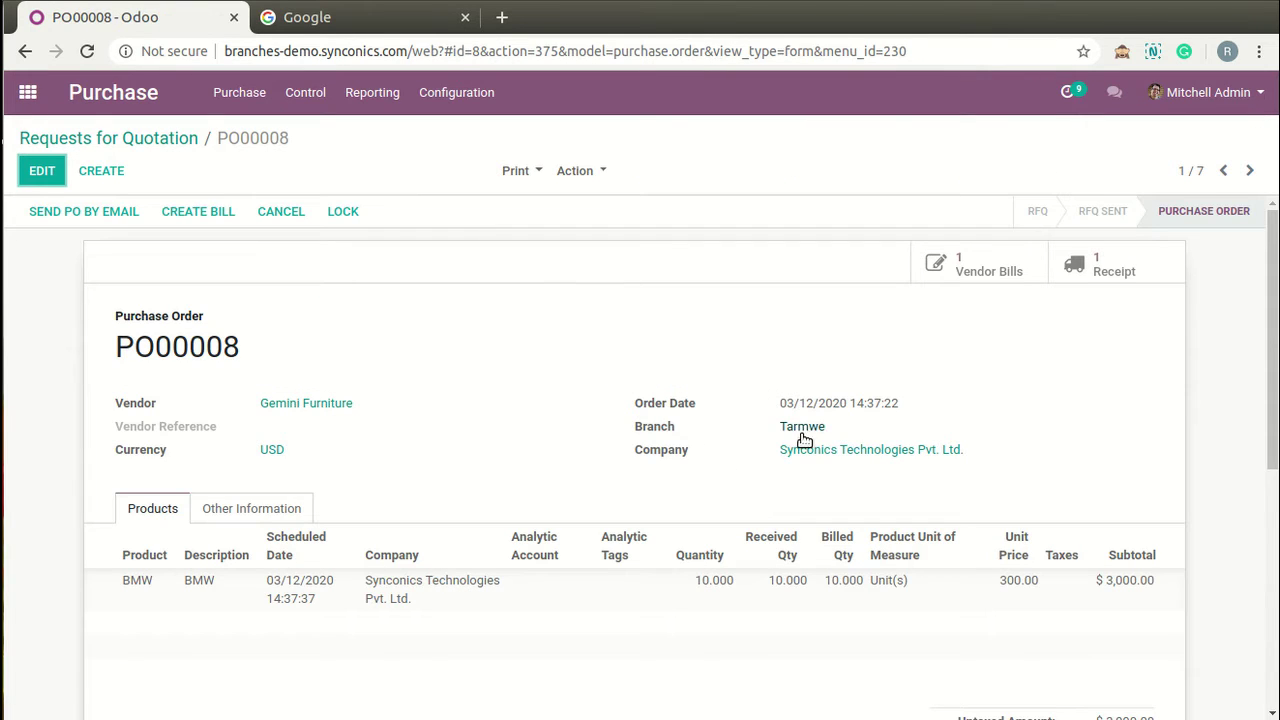
pyautogui.click(1250, 174)
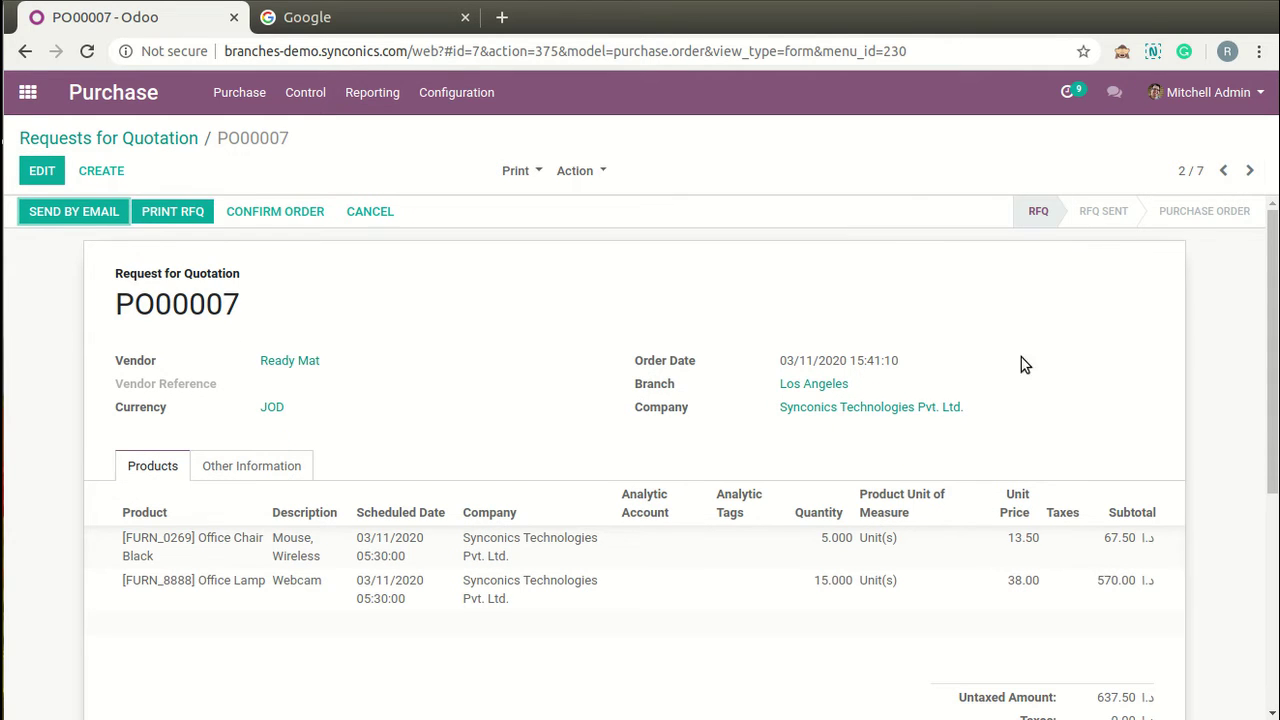
pyautogui.click(1250, 171)
pyautogui.click(172, 140)
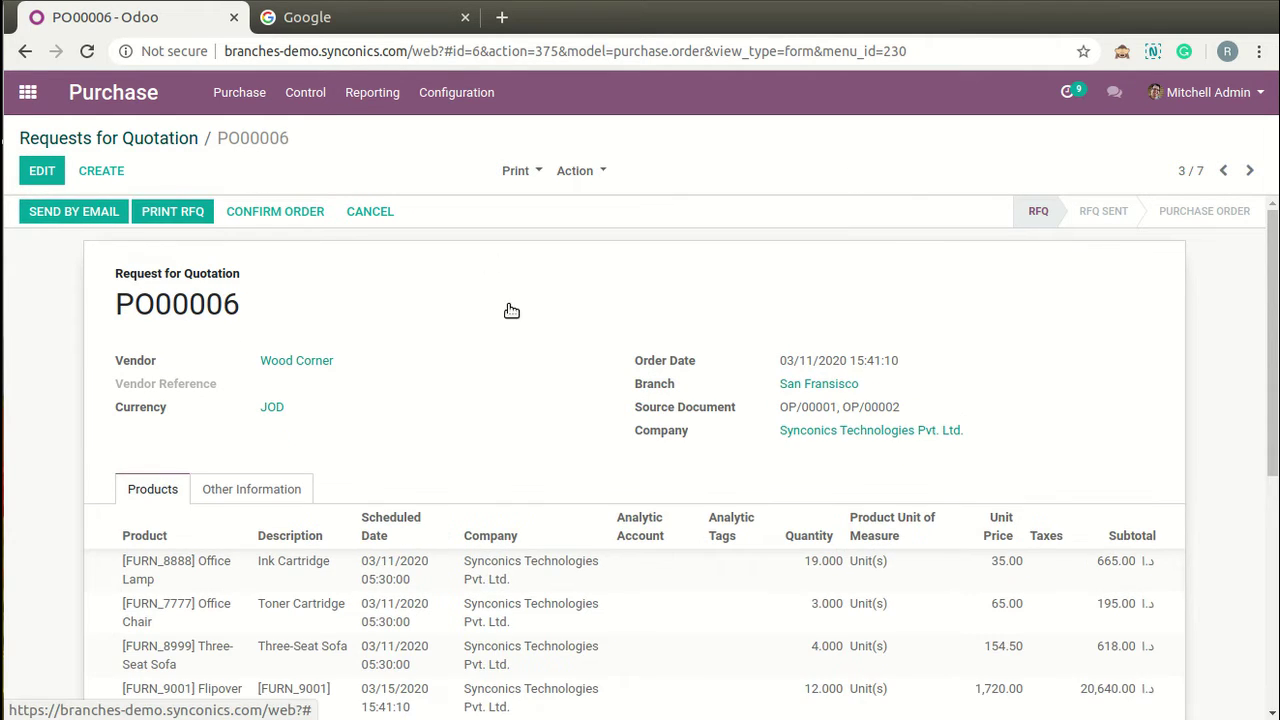
pyautogui.click(760, 173)
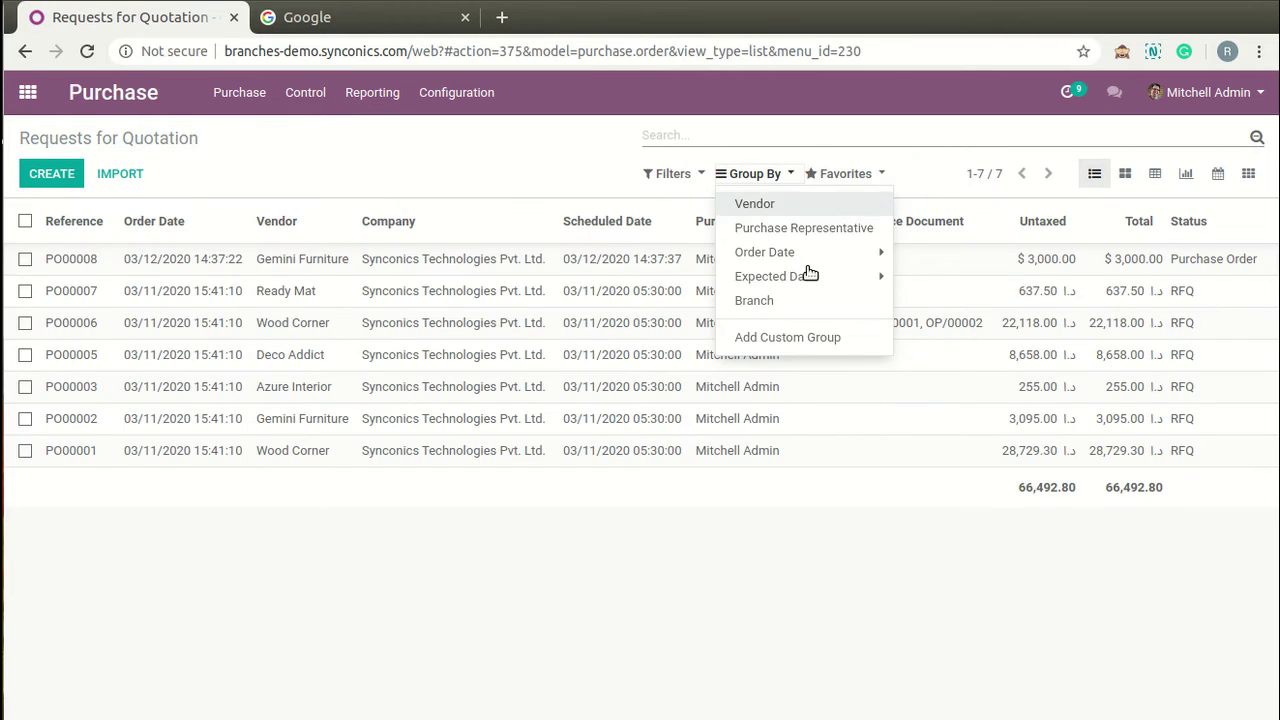
# Group RFQs by Branch, expand Los Angeles, San Fransisco and Chicago, then return to the app menu
pyautogui.click(862, 303)
pyautogui.click(463, 255)
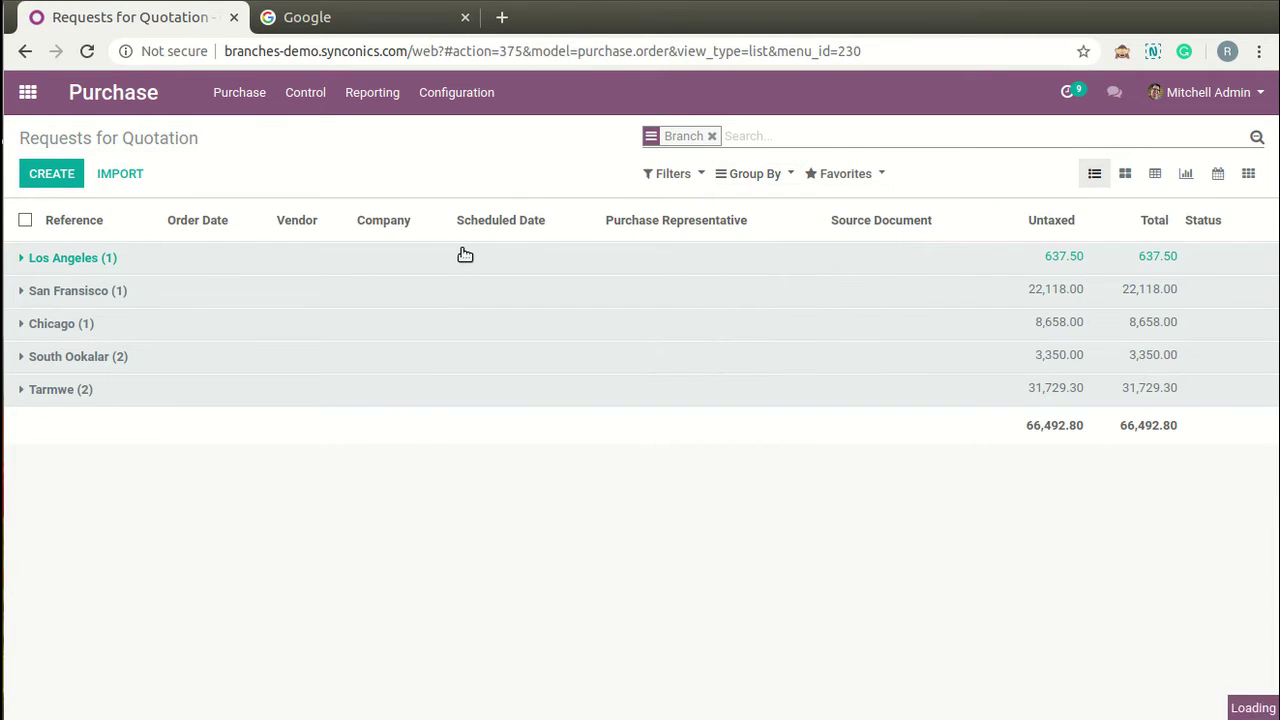
pyautogui.click(475, 319)
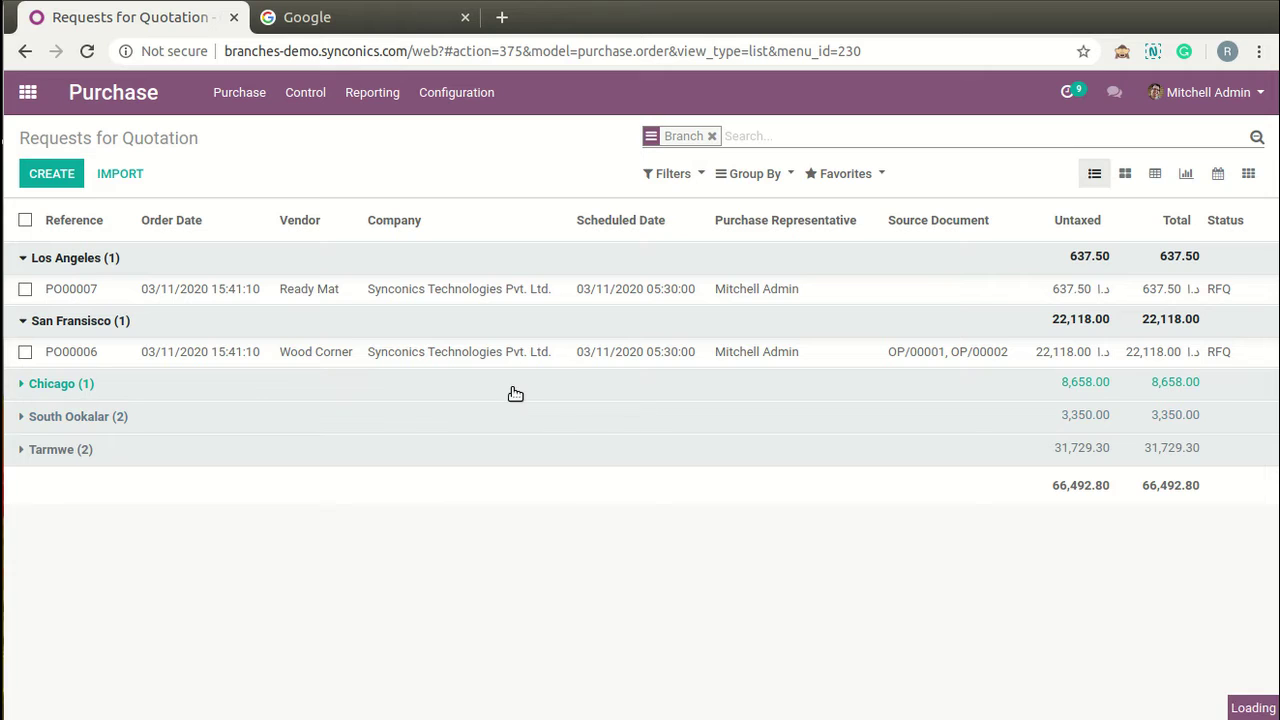
pyautogui.click(510, 388)
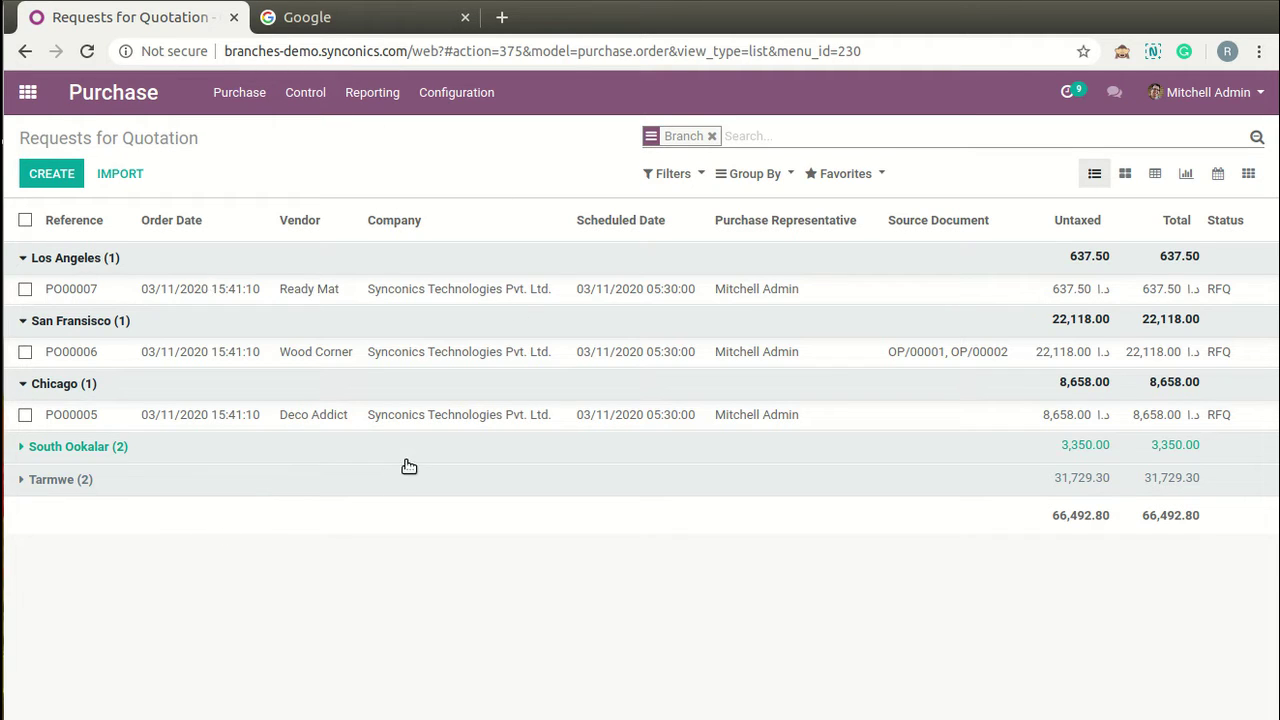
pyautogui.click(29, 104)
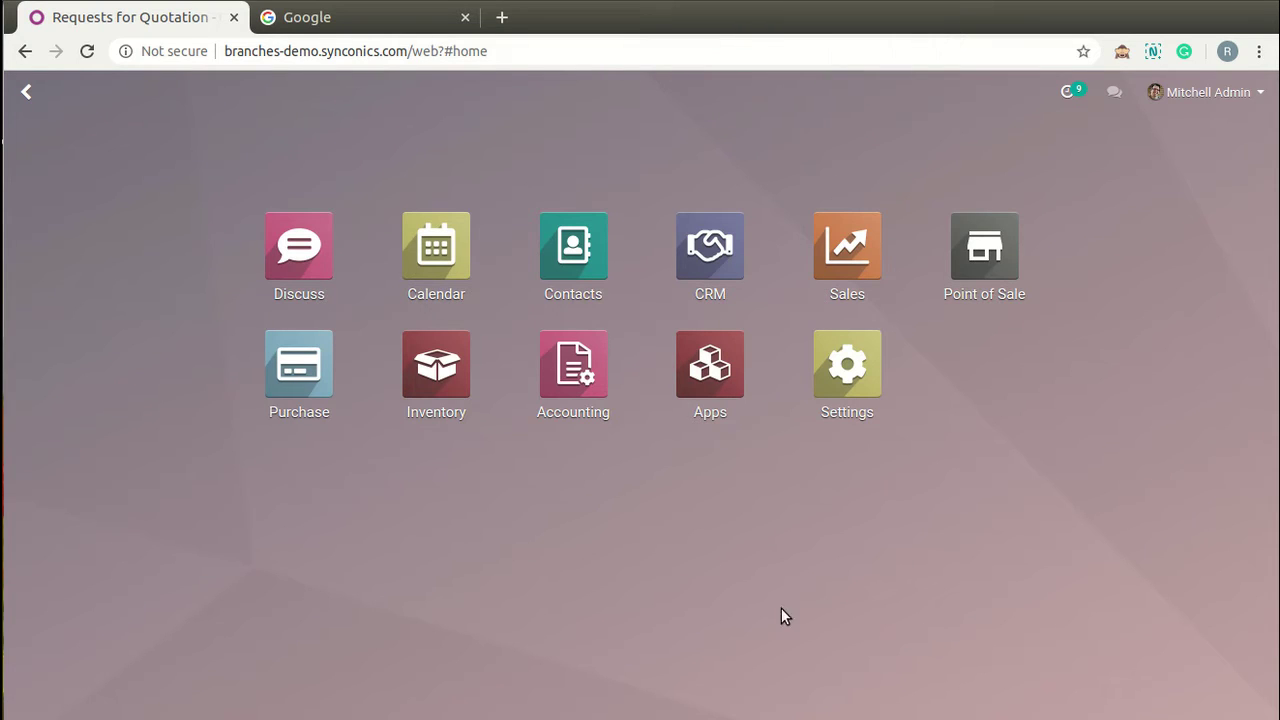
# Open Inventory and review the warehouses list with each warehouse's branch
pyautogui.click(469, 382)
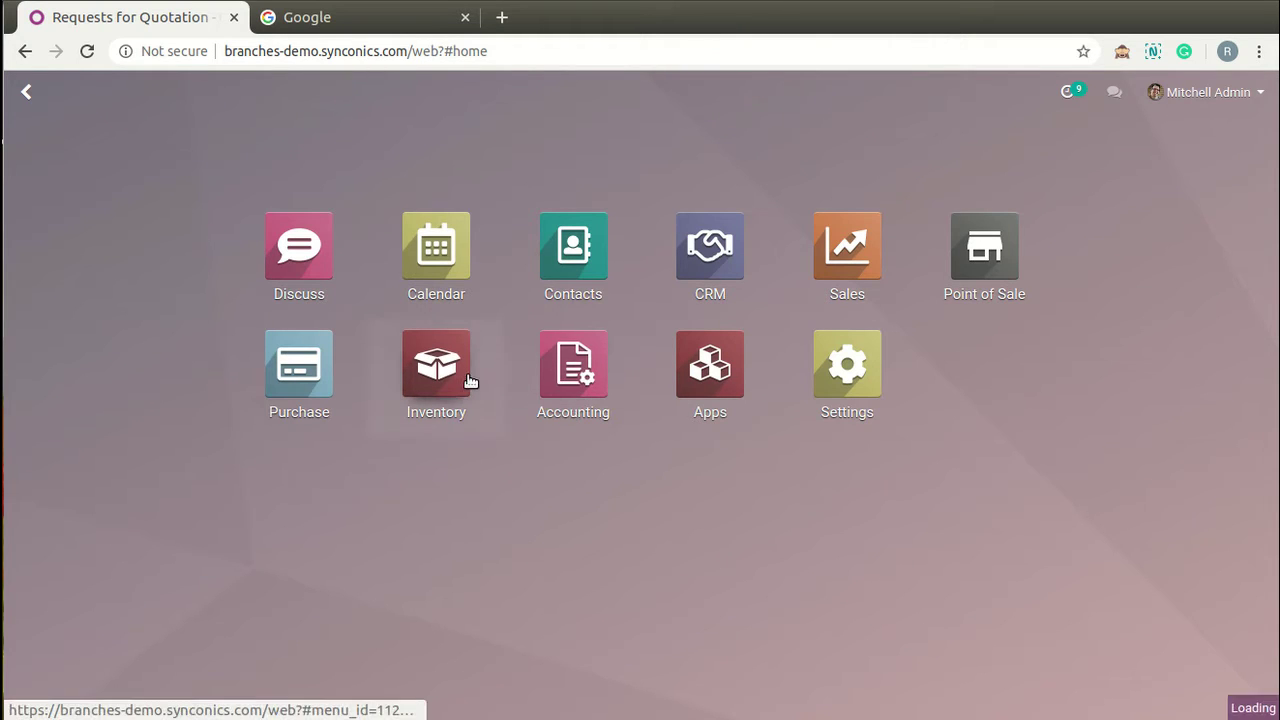
pyautogui.click(562, 106)
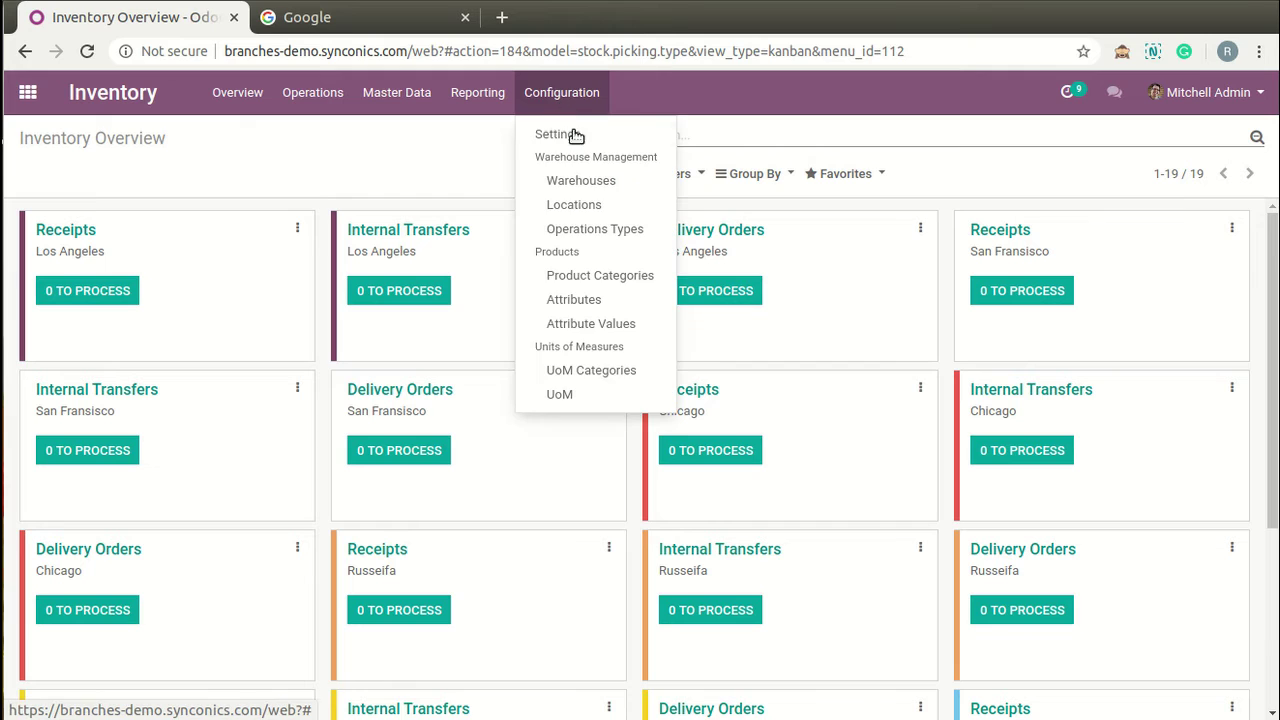
pyautogui.click(606, 183)
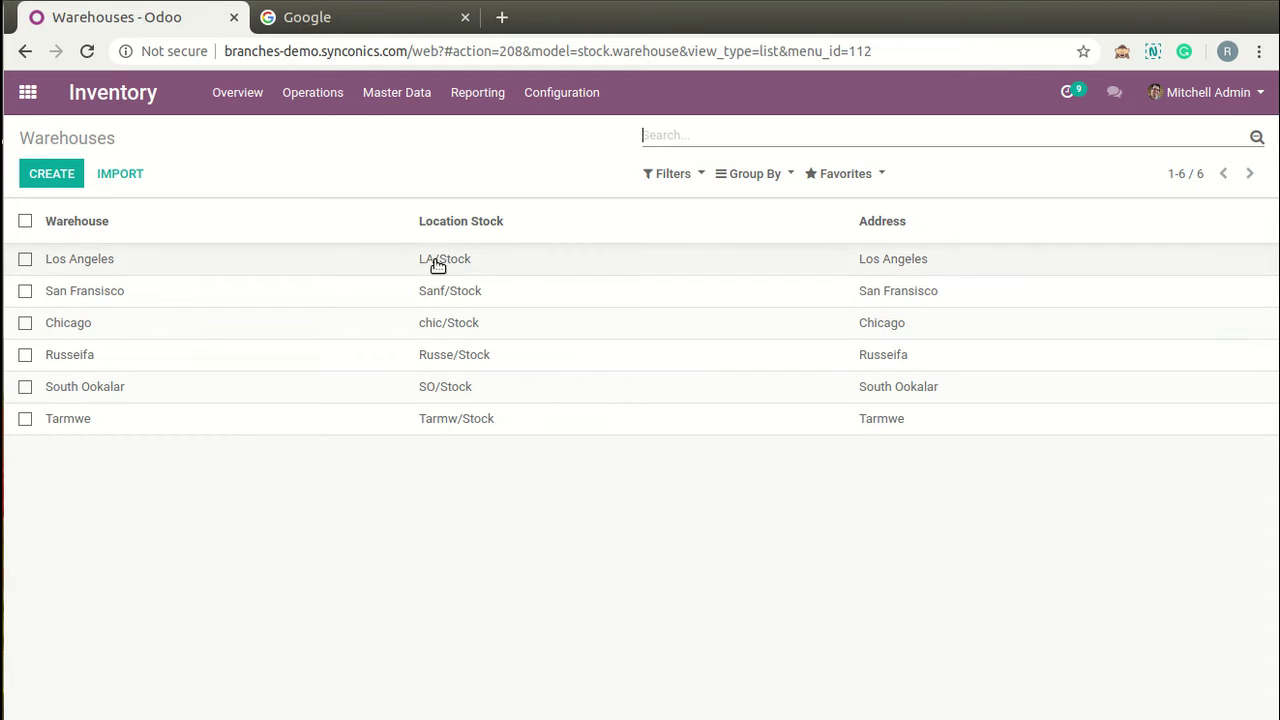
# Review the internal stock locations list, then return to the Inventory Overview
pyautogui.click(562, 96)
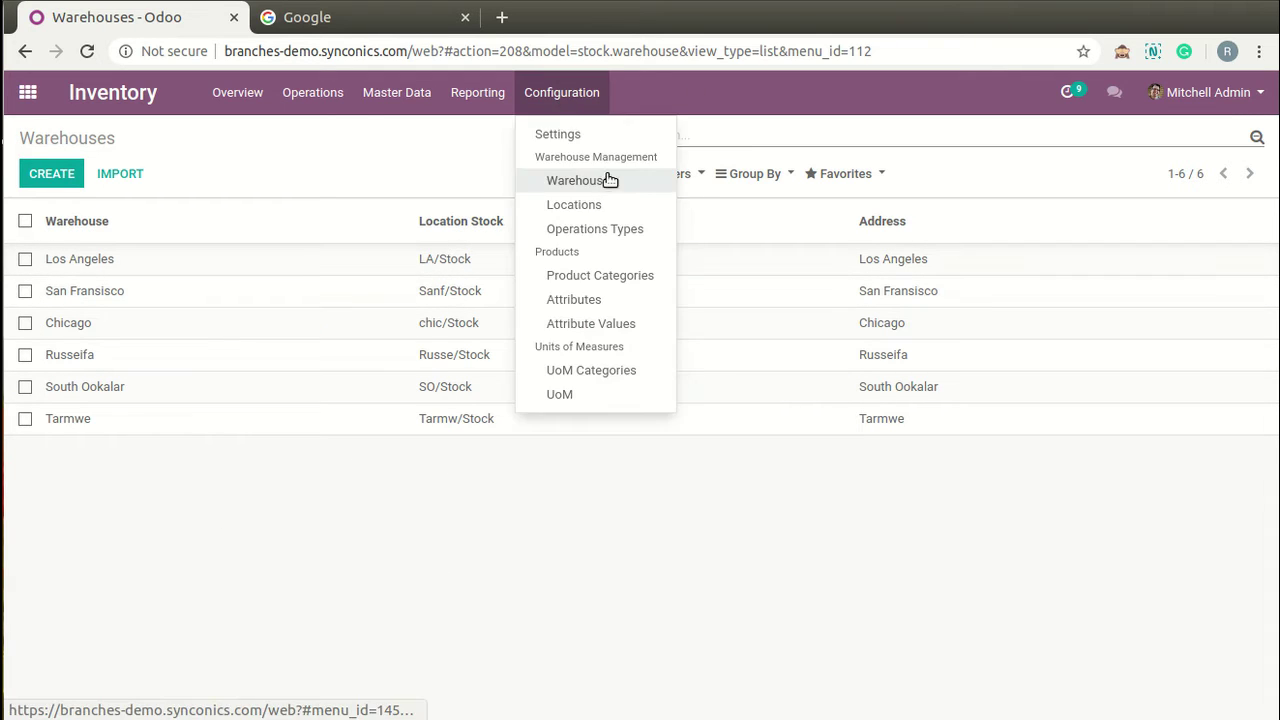
pyautogui.click(608, 208)
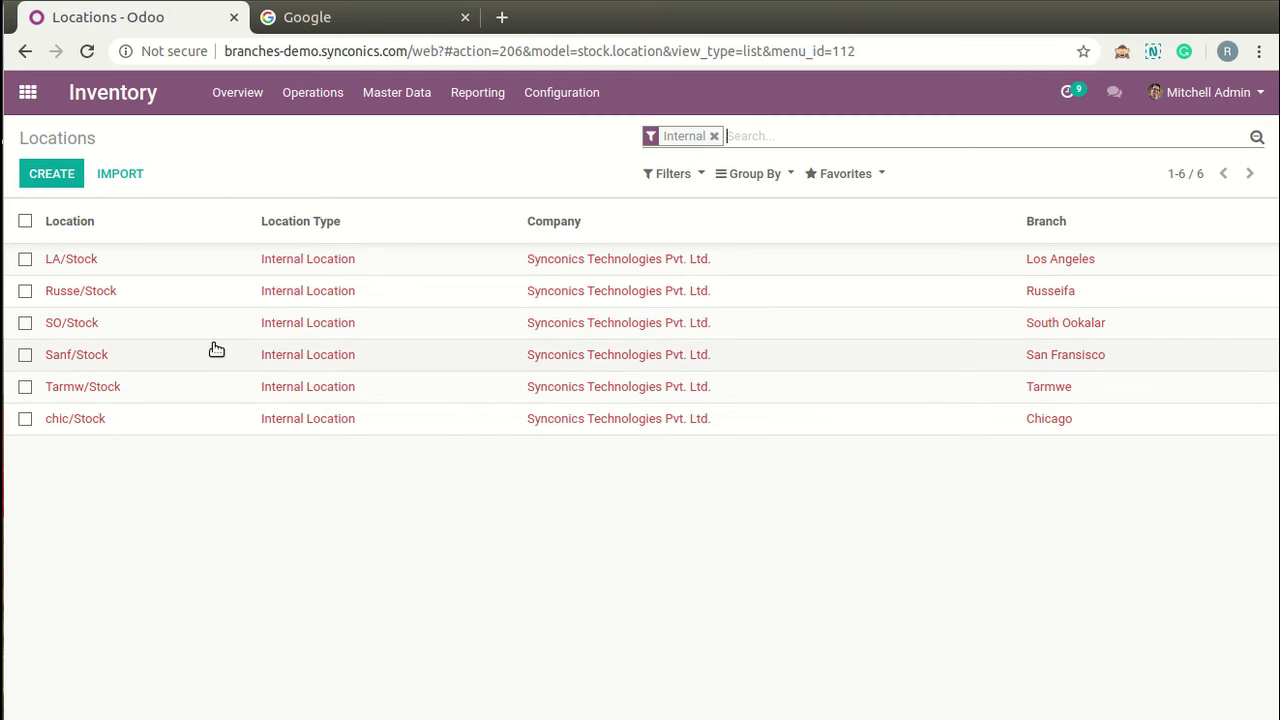
pyautogui.click(253, 105)
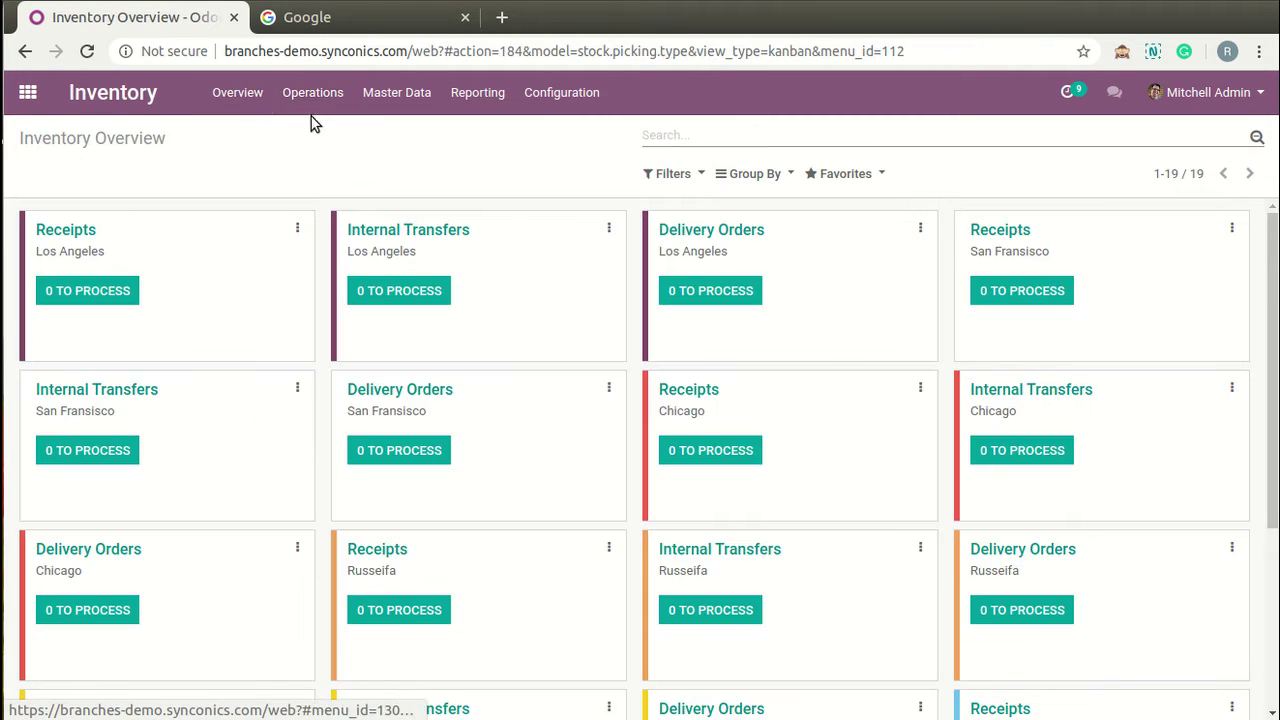
# Page through transfers WH/OUT/00007, 00008, 00002, 00009, 00006 and Chic/OUT/00005
pyautogui.click(309, 106)
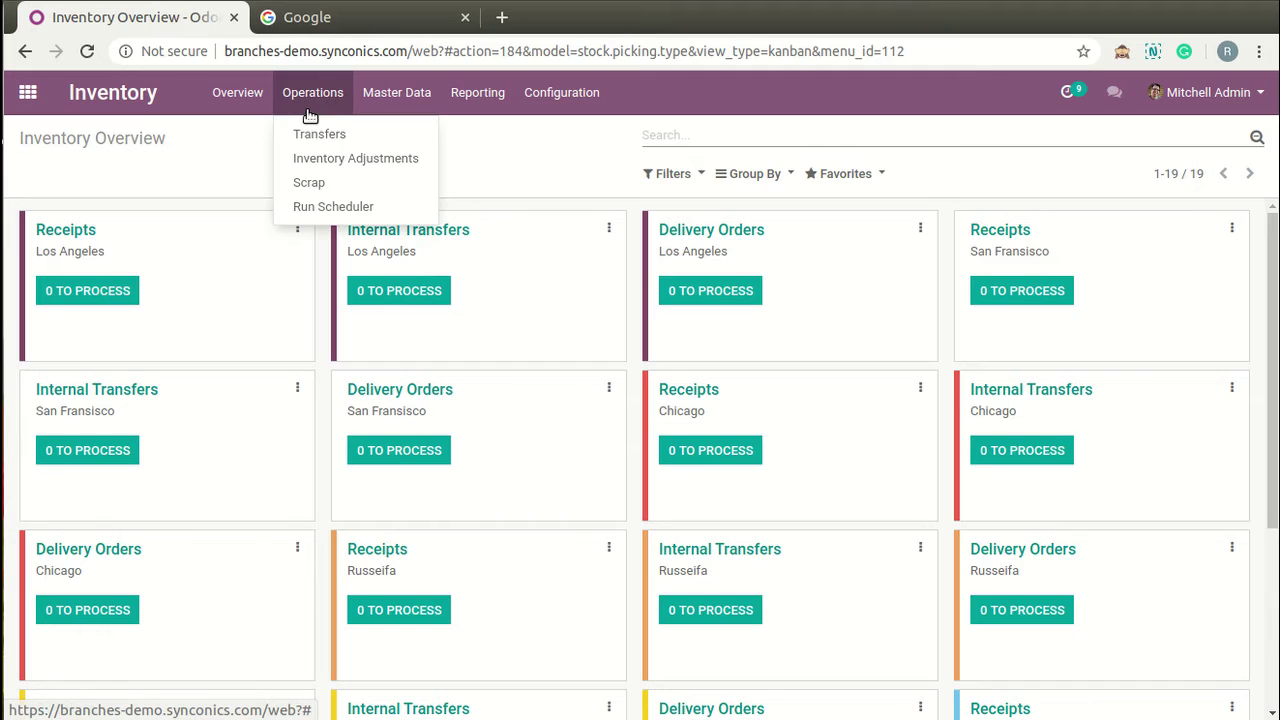
pyautogui.click(372, 139)
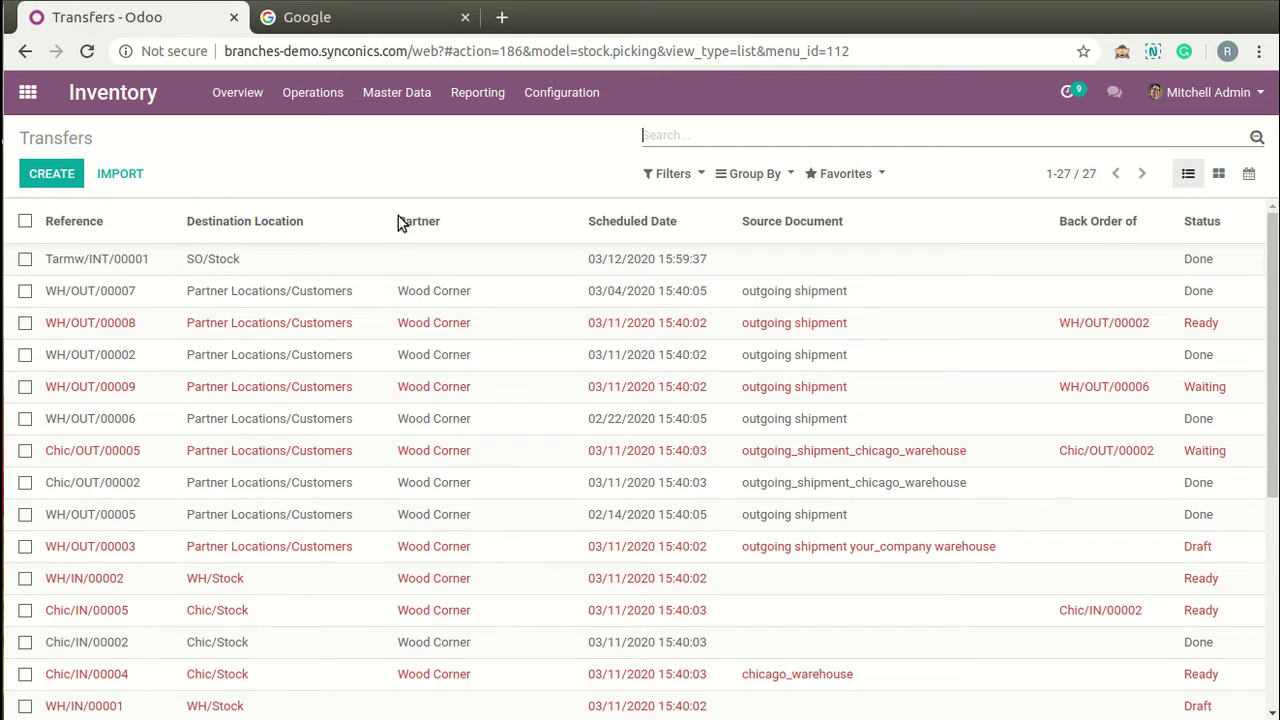
pyautogui.click(535, 306)
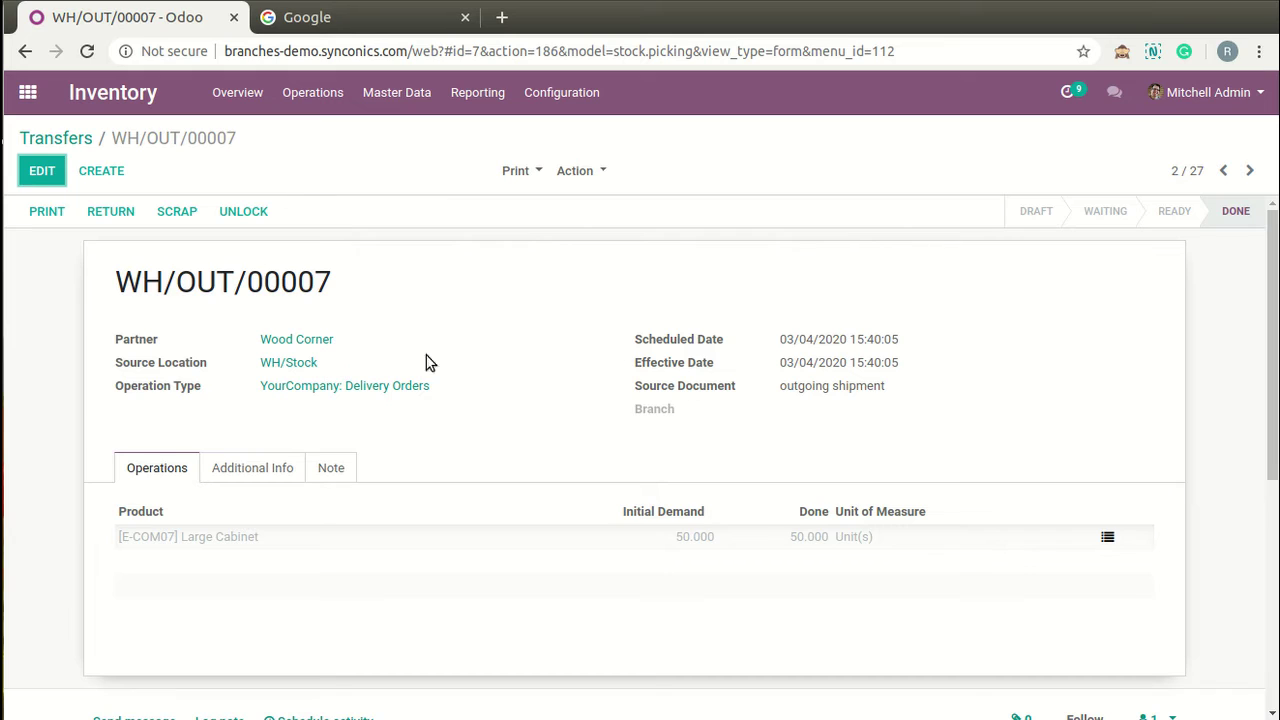
pyautogui.click(1250, 171)
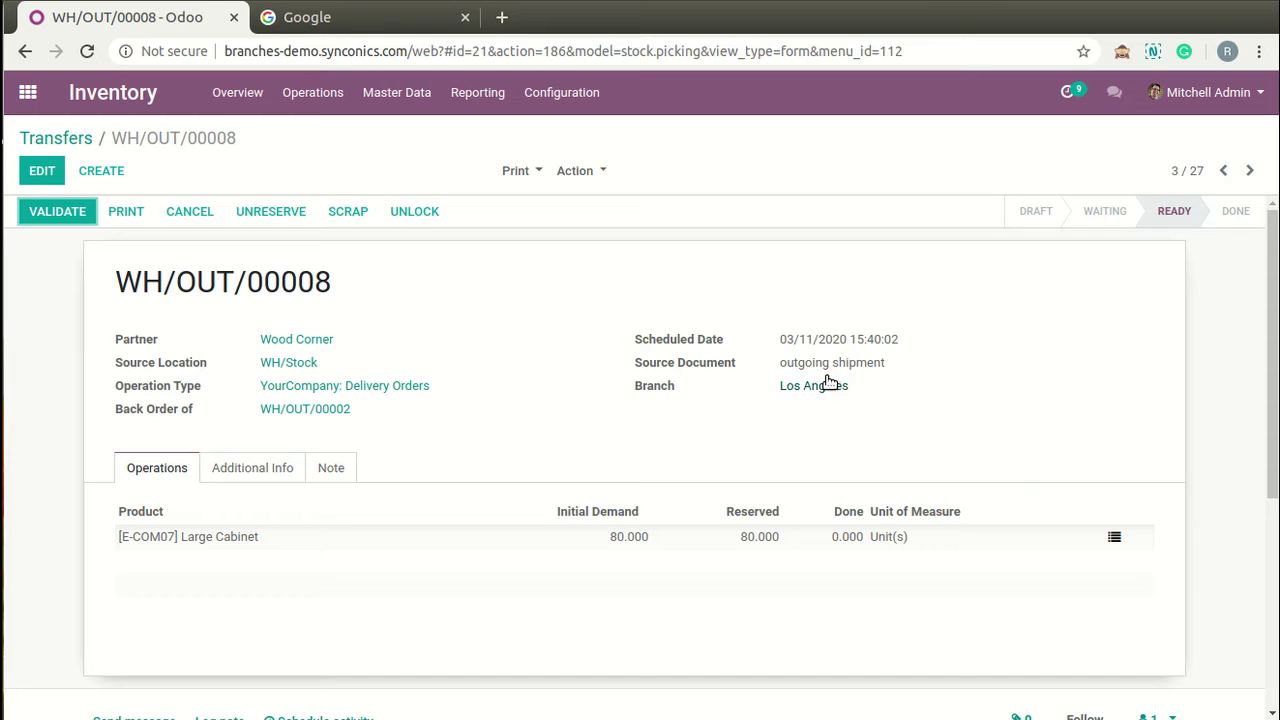
pyautogui.click(1250, 171)
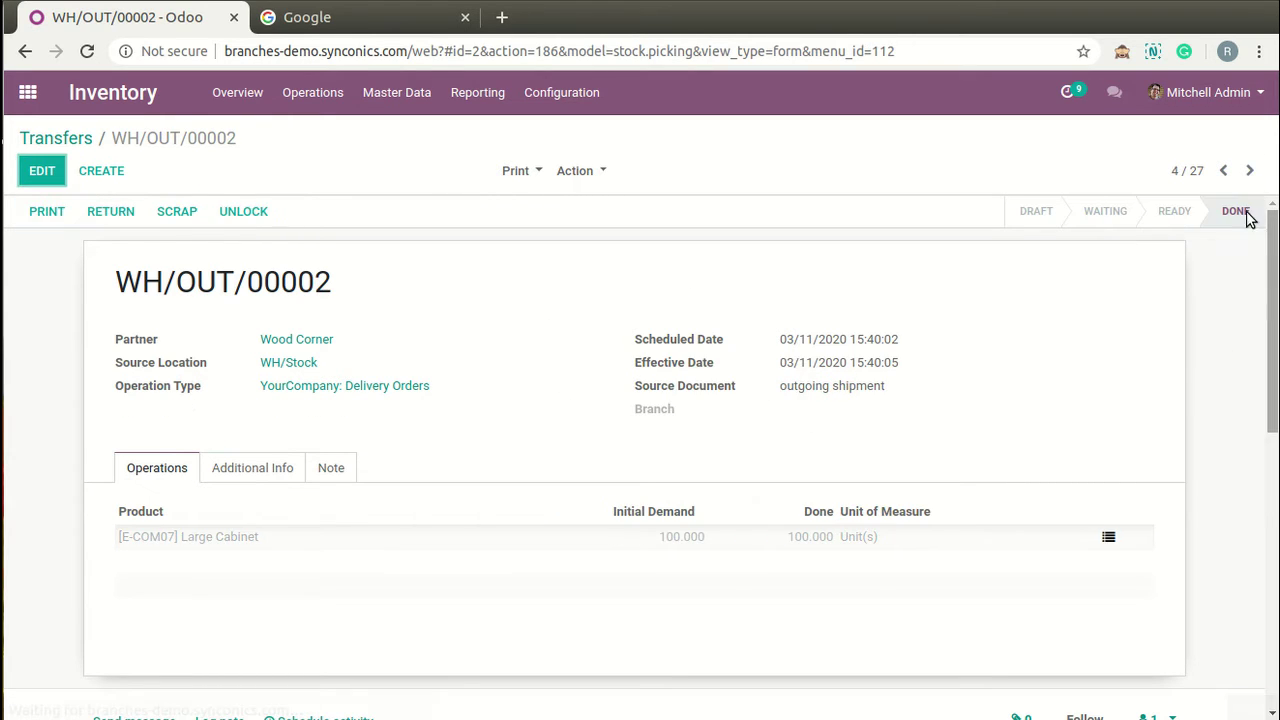
pyautogui.click(1250, 171)
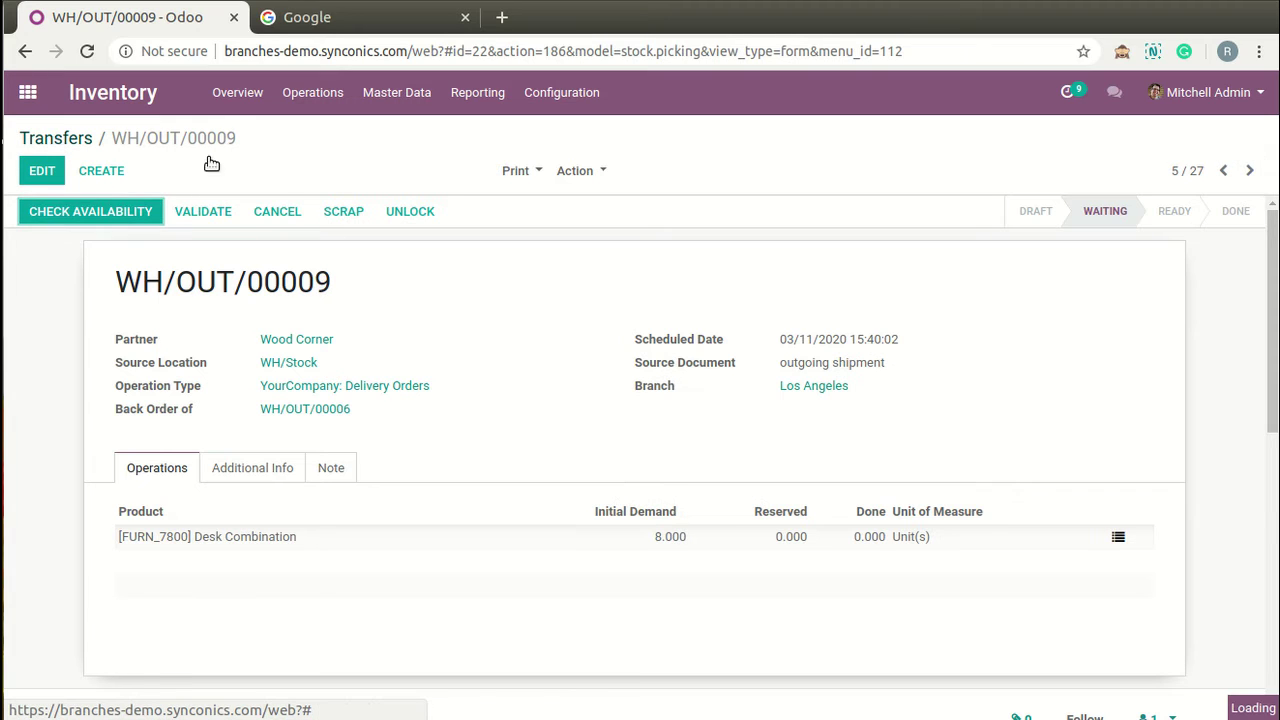
pyautogui.click(1251, 171)
pyautogui.click(1251, 174)
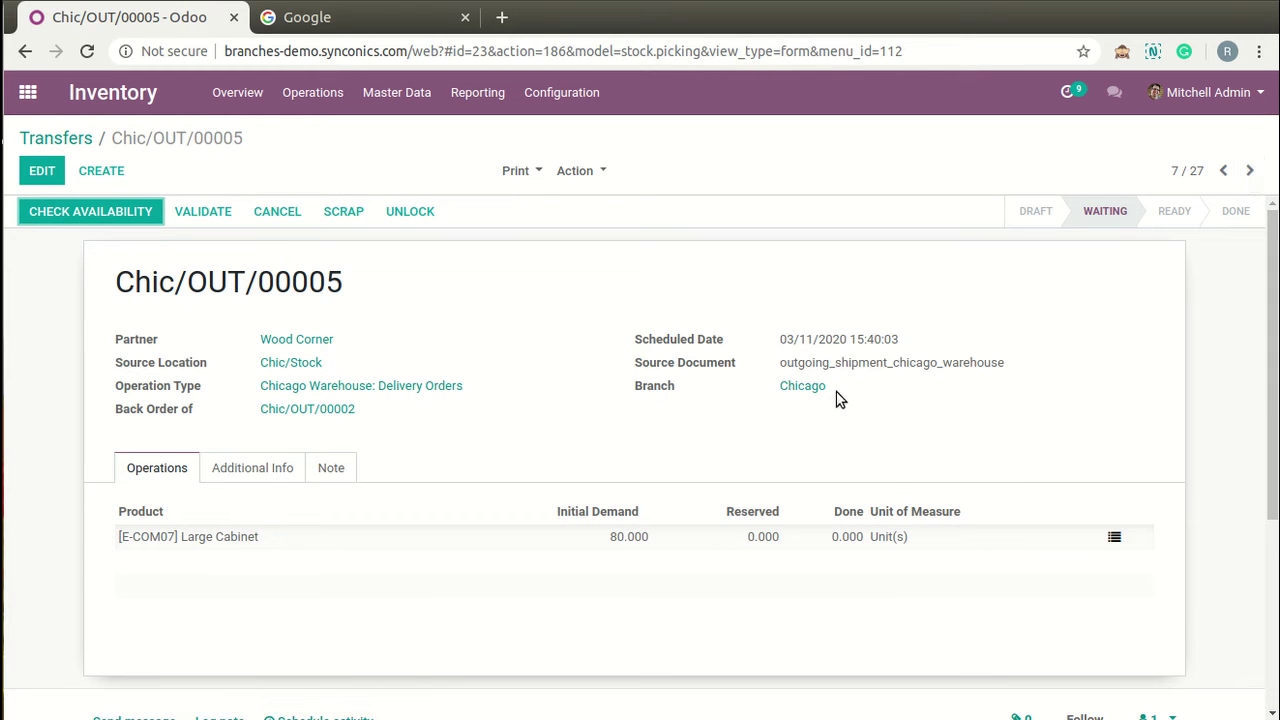
pyautogui.click(1249, 171)
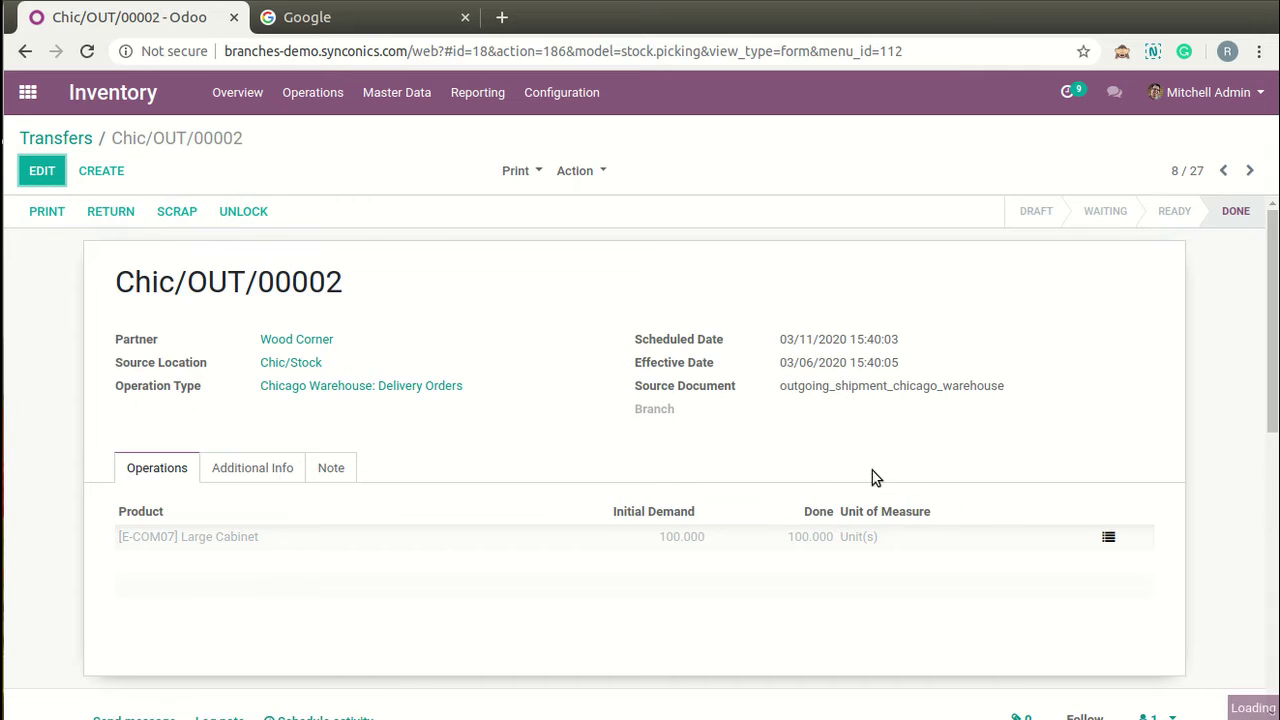
# Open the Chicago receipt Chic/IN/00005 from the Transfers list, then go back to the list
pyautogui.click(73, 146)
pyautogui.scroll(-1, 730, 490)
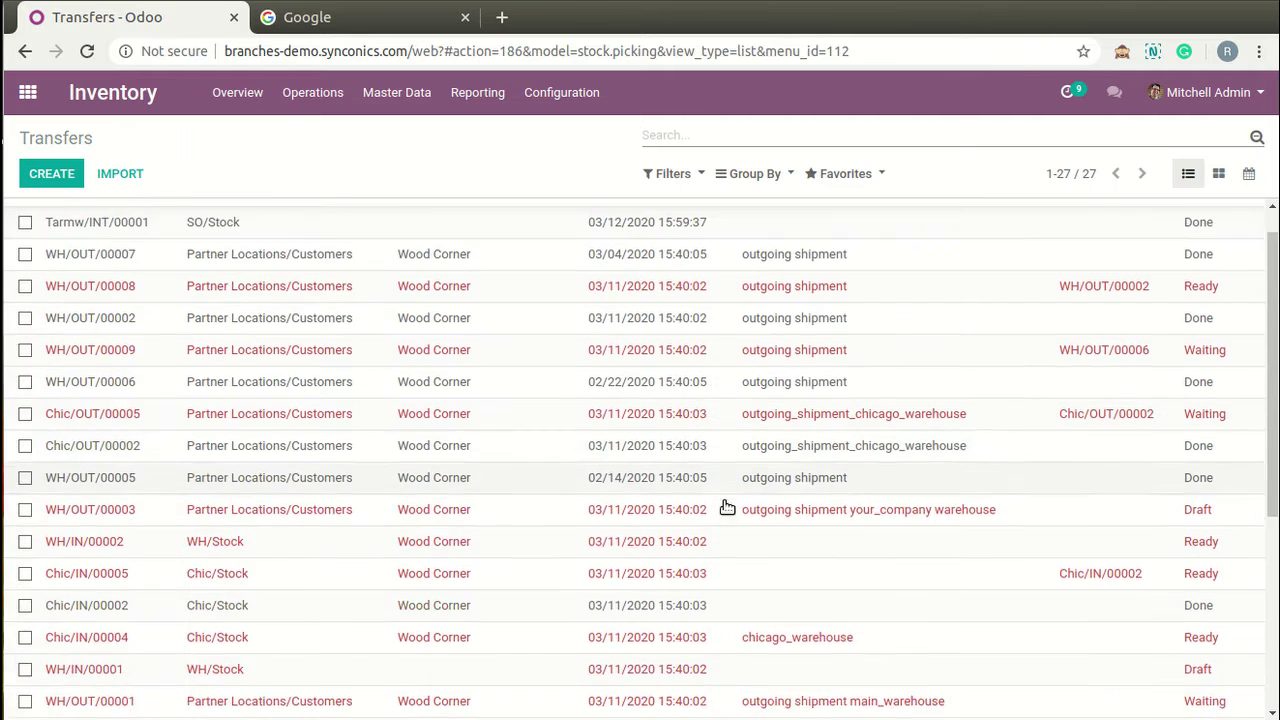
pyautogui.scroll(-5, 770, 590)
pyautogui.scroll(-2, 591, 507)
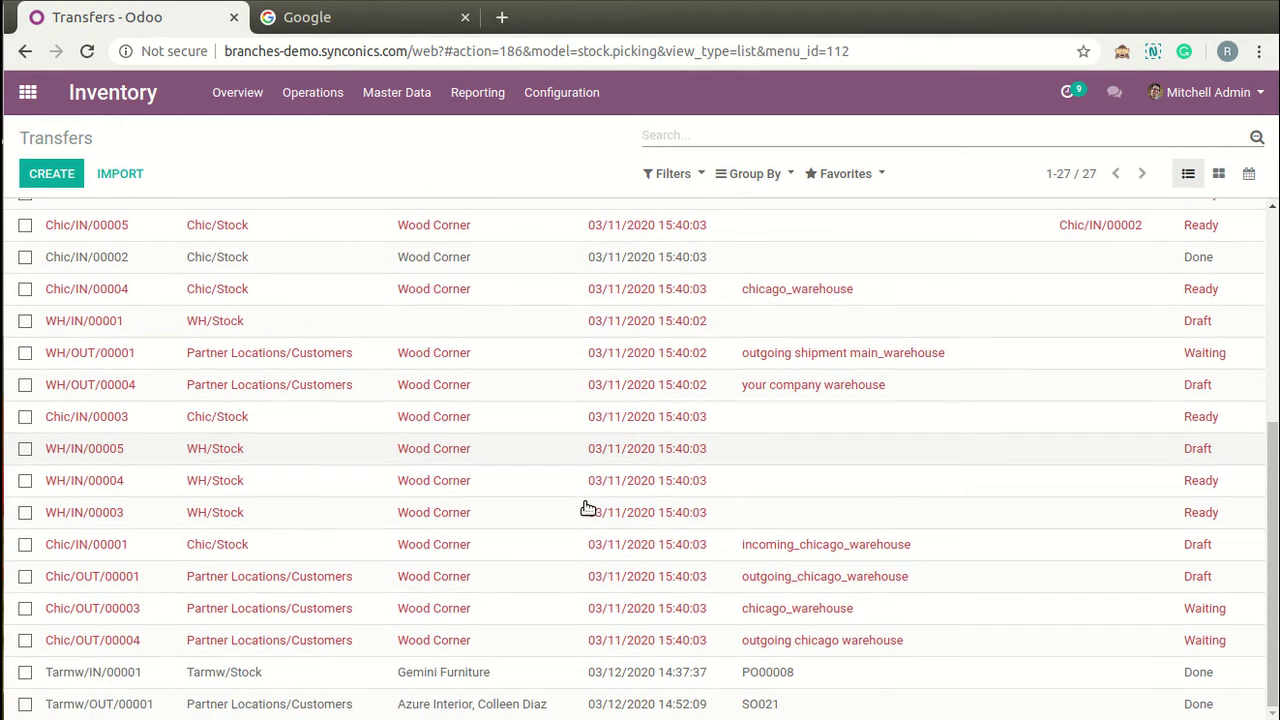
pyautogui.scroll(7, 588, 507)
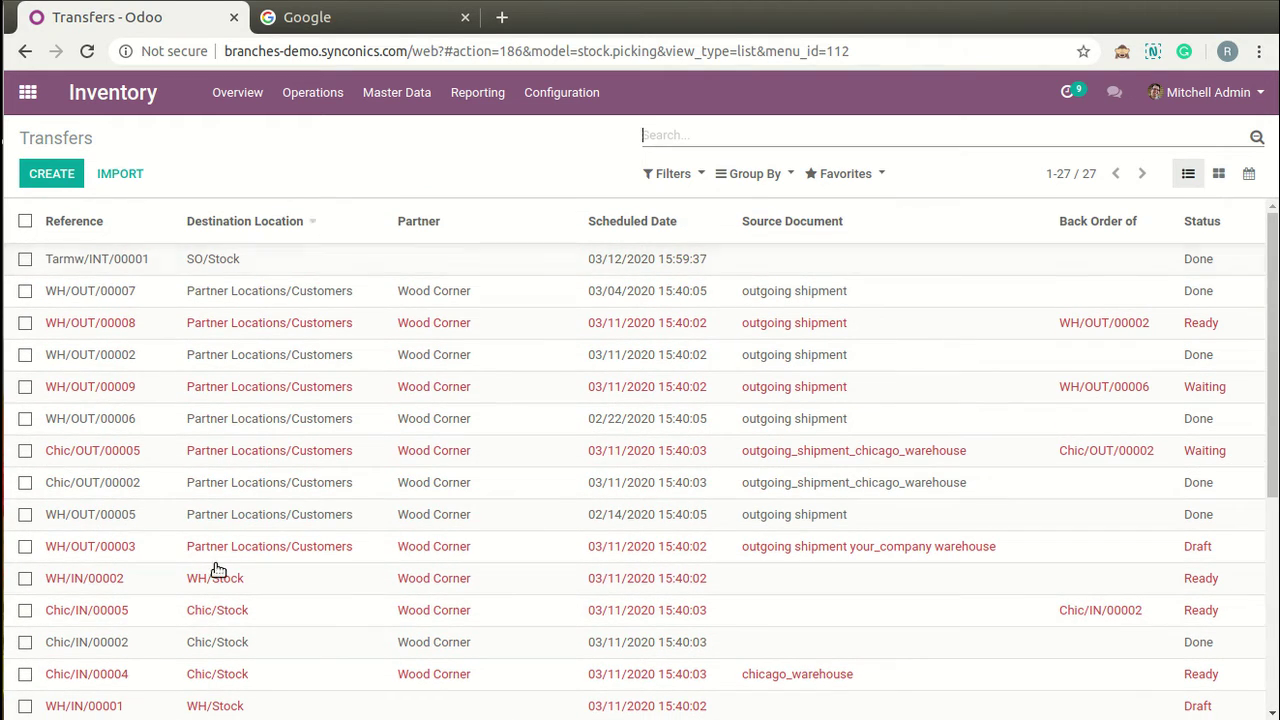
pyautogui.click(927, 612)
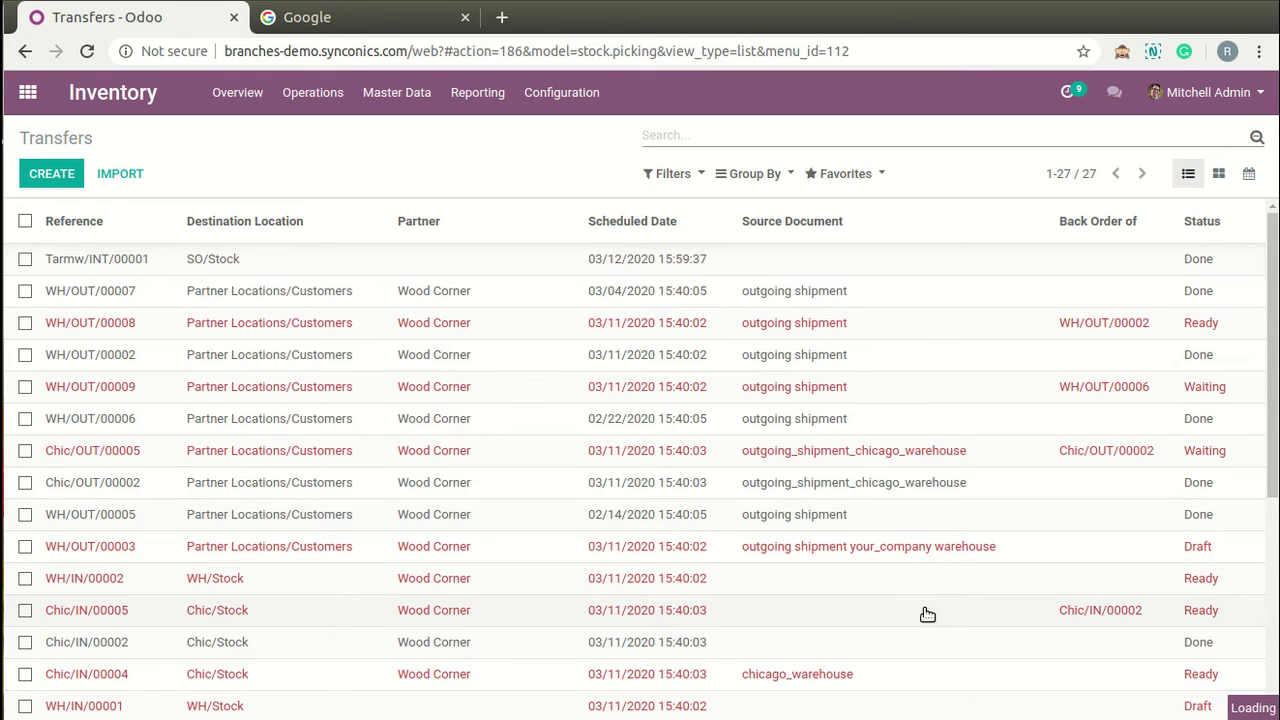
pyautogui.moveTo(1273, 389)
pyautogui.mouseDown()
pyautogui.moveTo(1273, 600)
pyautogui.moveTo(1273, 389)
pyautogui.mouseUp()
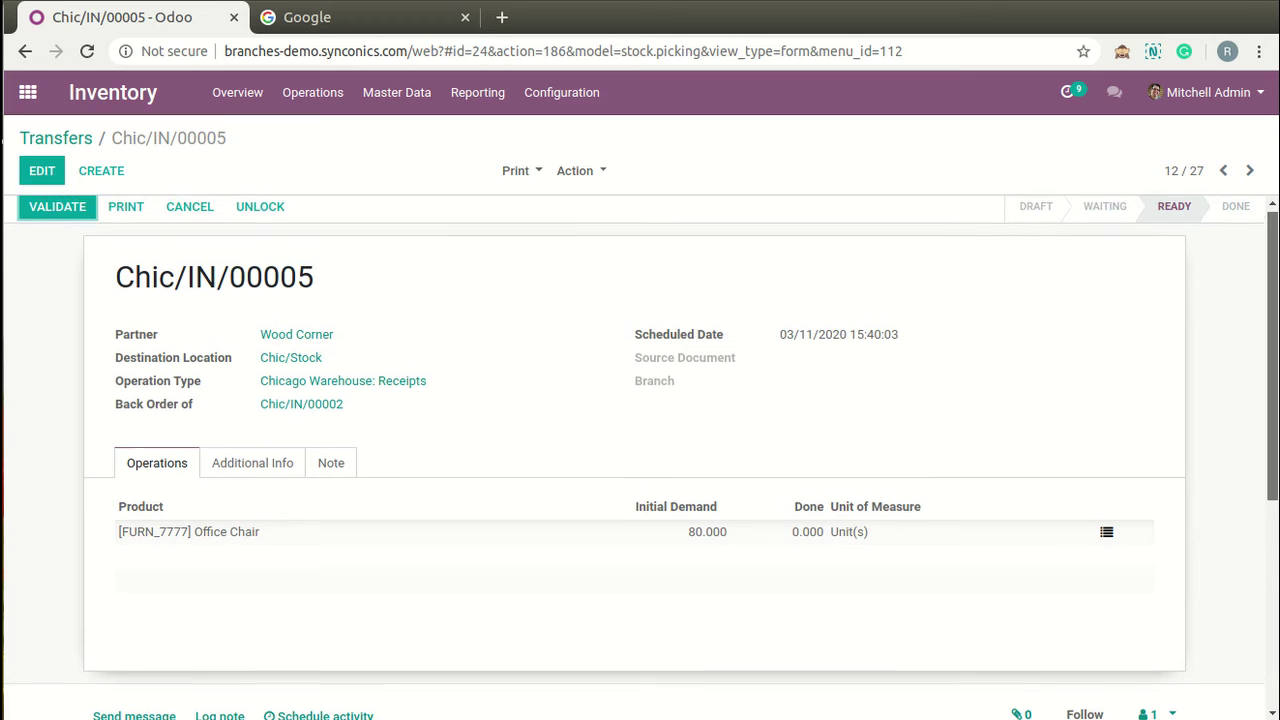
pyautogui.click(75, 140)
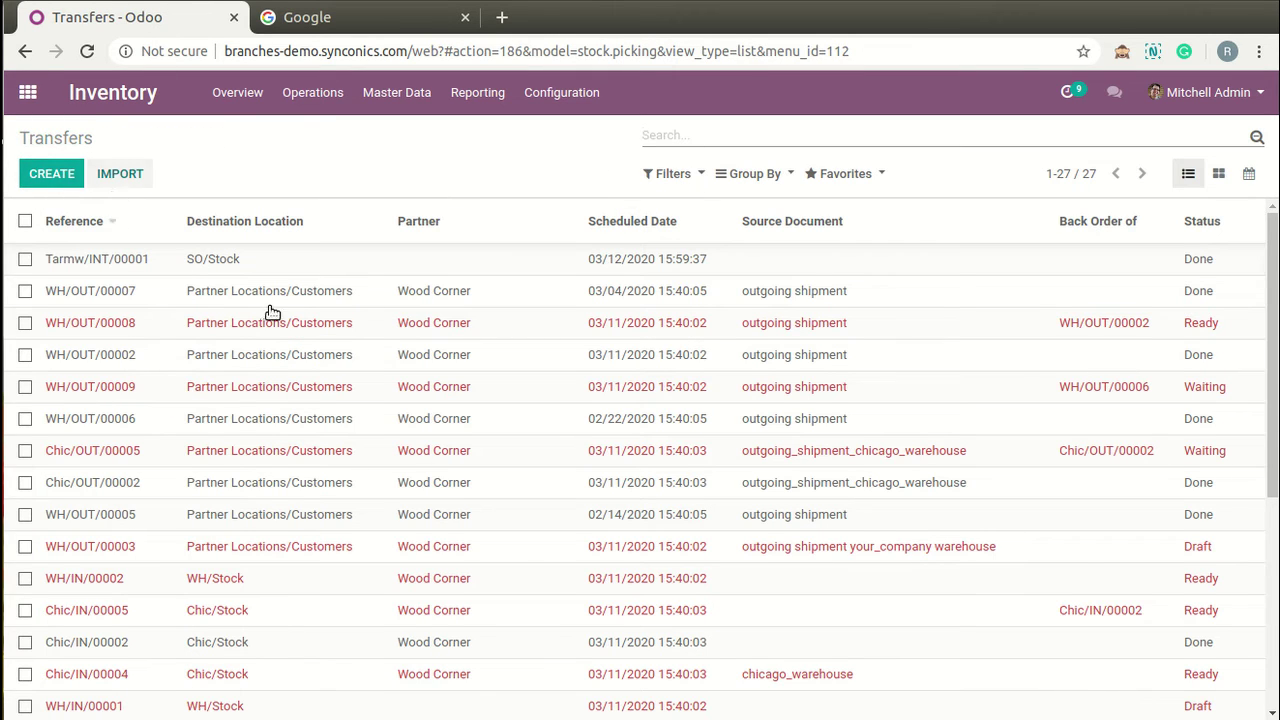
pyautogui.scroll(-2, 521, 560)
pyautogui.scroll(-5, 521, 560)
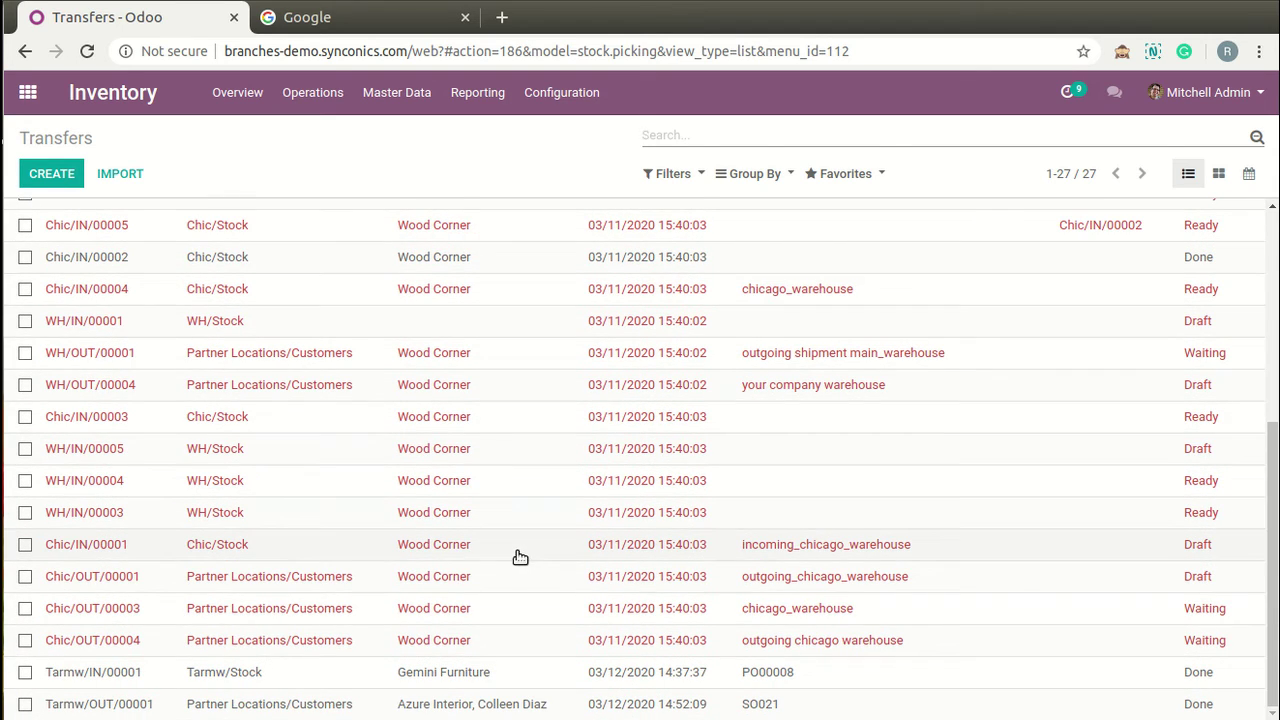
pyautogui.scroll(7, 518, 557)
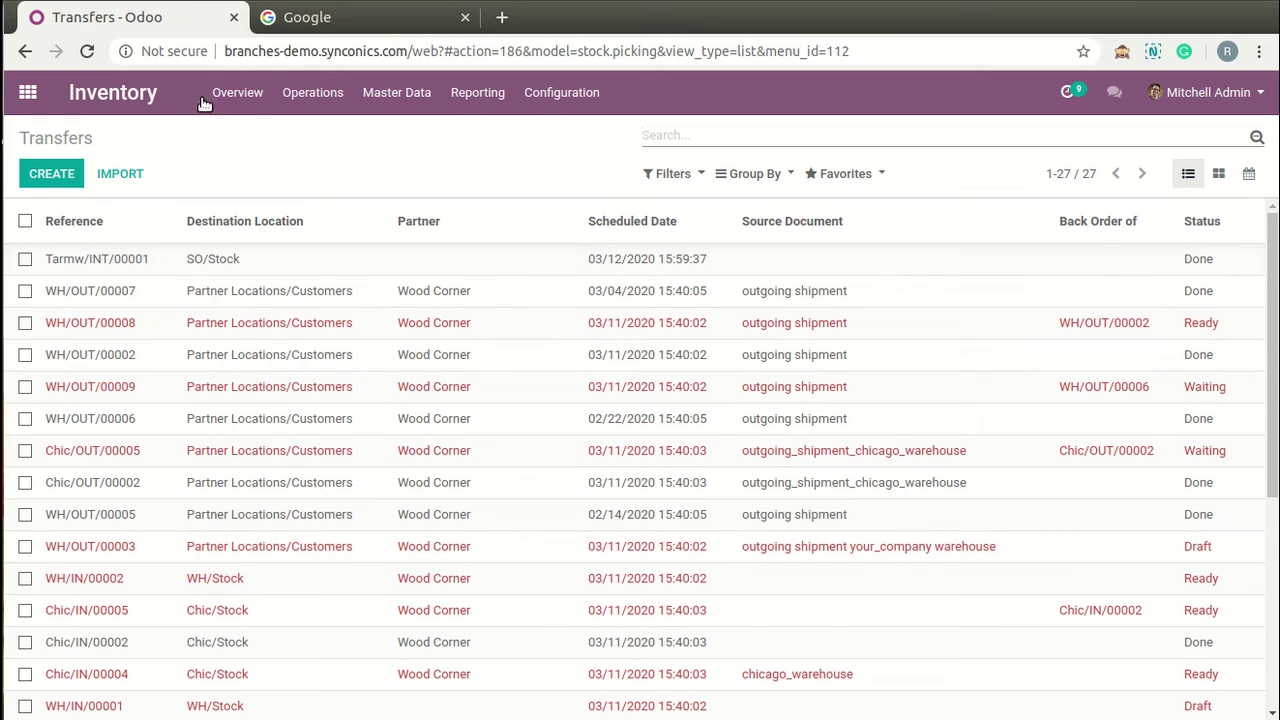
# Open purchase order PO00008 in the Purchase app
pyautogui.click(28, 92)
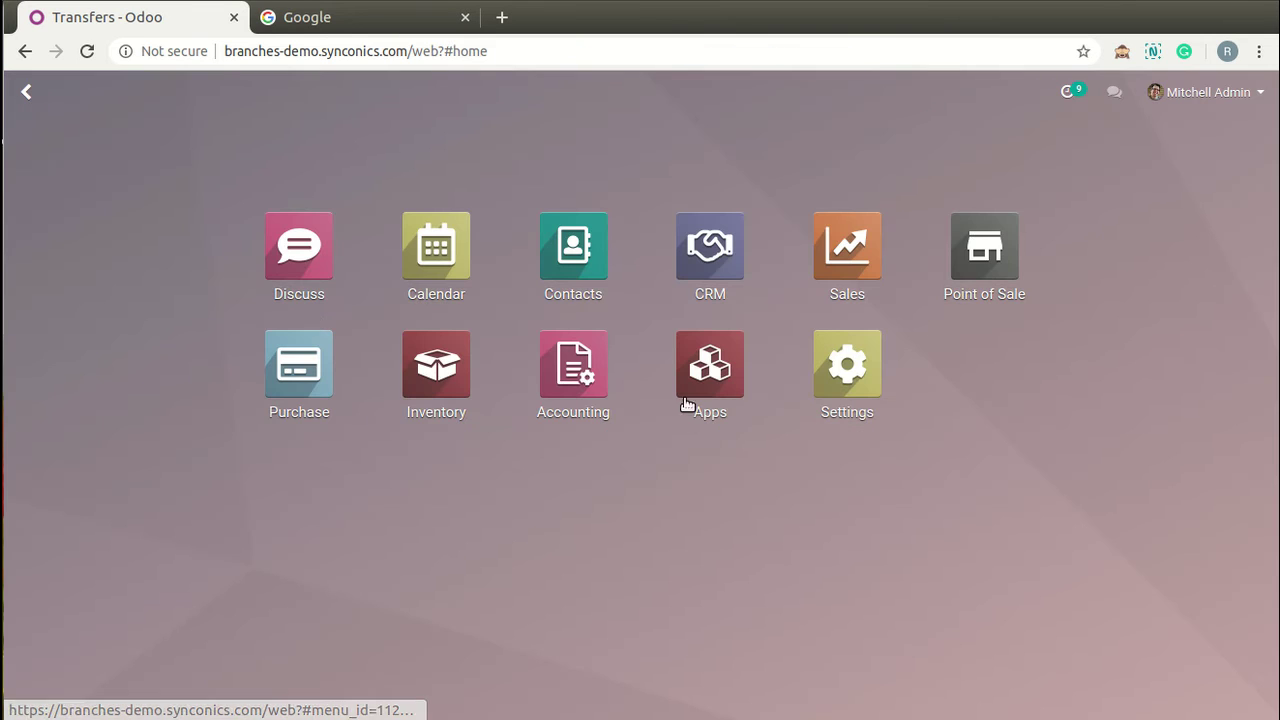
pyautogui.click(299, 362)
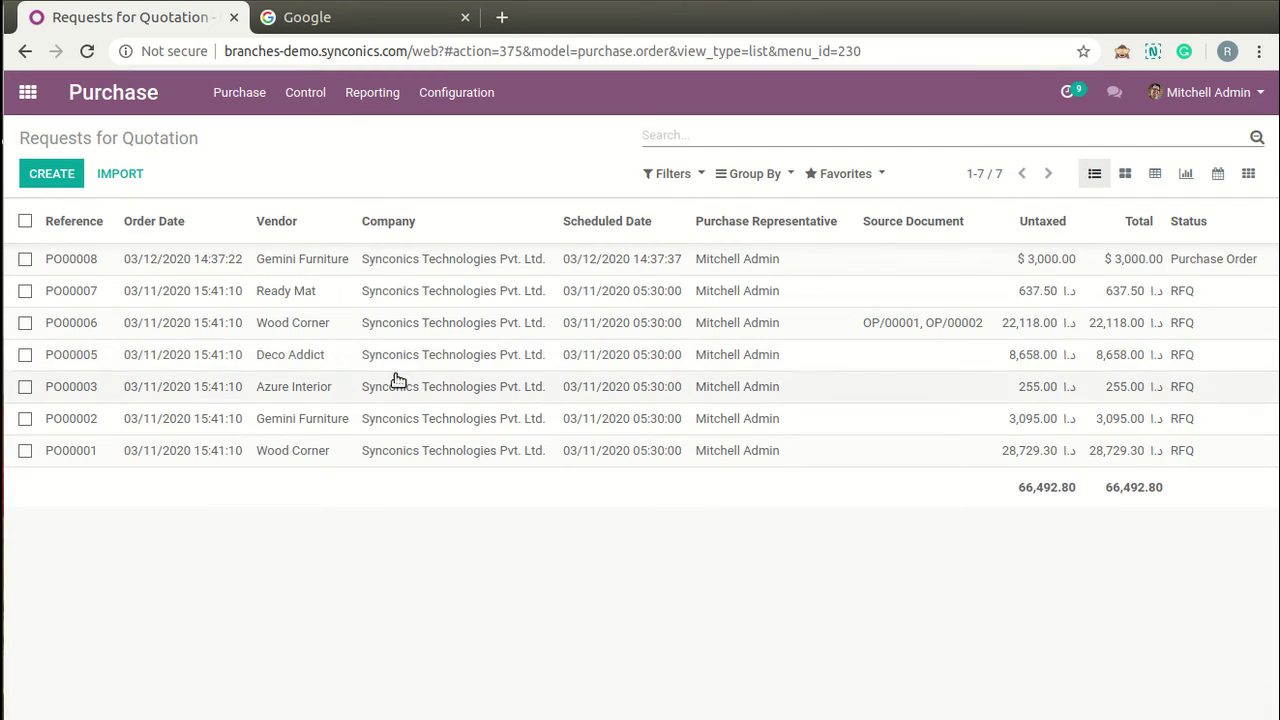
pyautogui.click(912, 272)
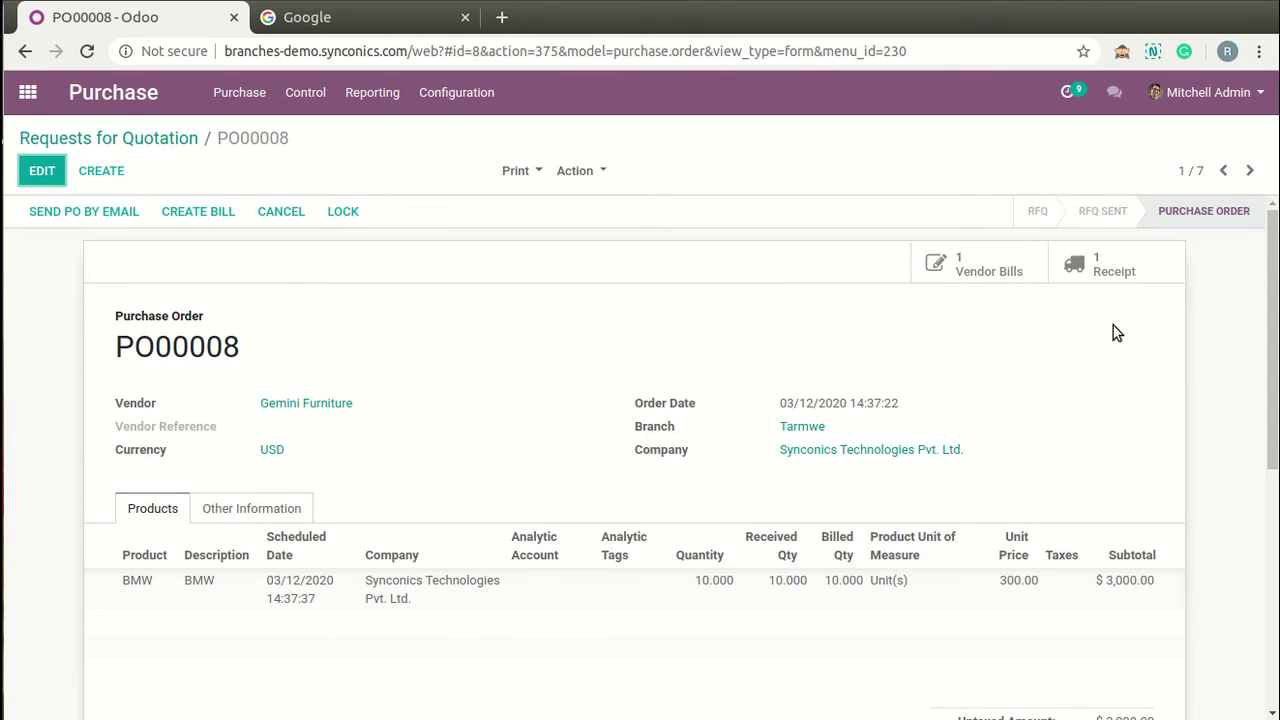
# View its Tarmwe receipt Tarmw/IN/00001, then go back to the app menu
pyautogui.click(1120, 262)
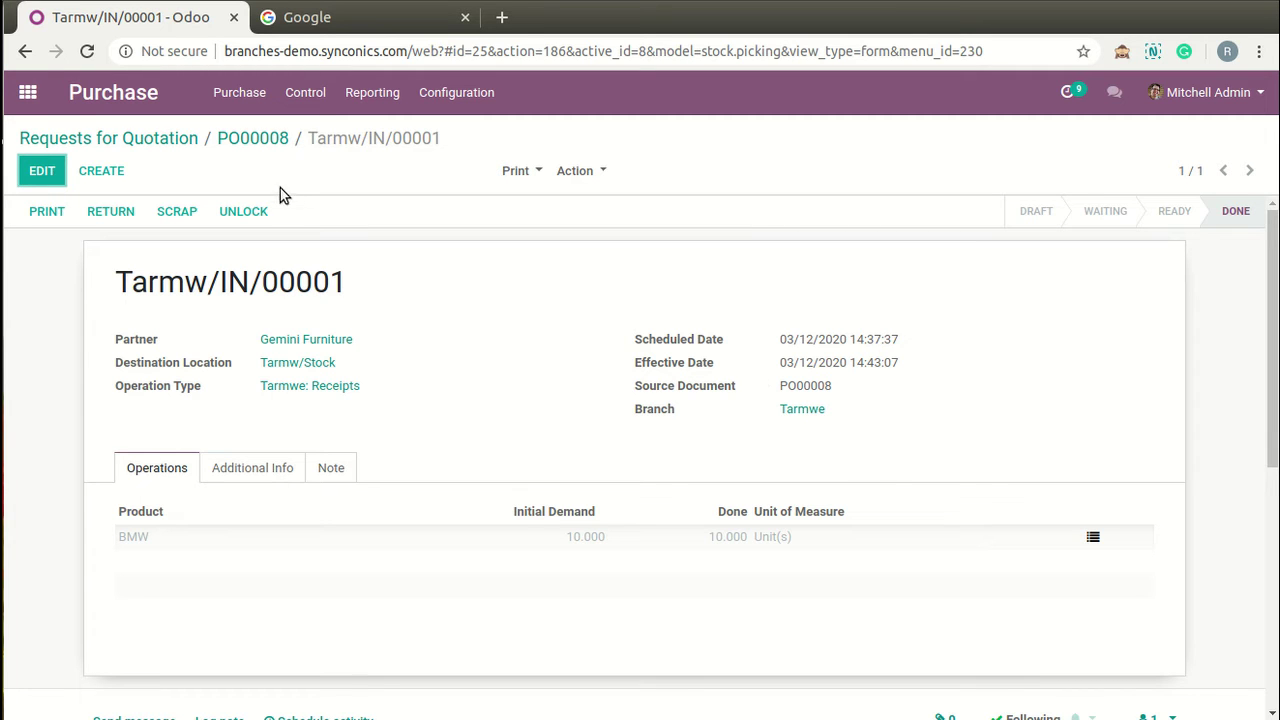
pyautogui.click(252, 138)
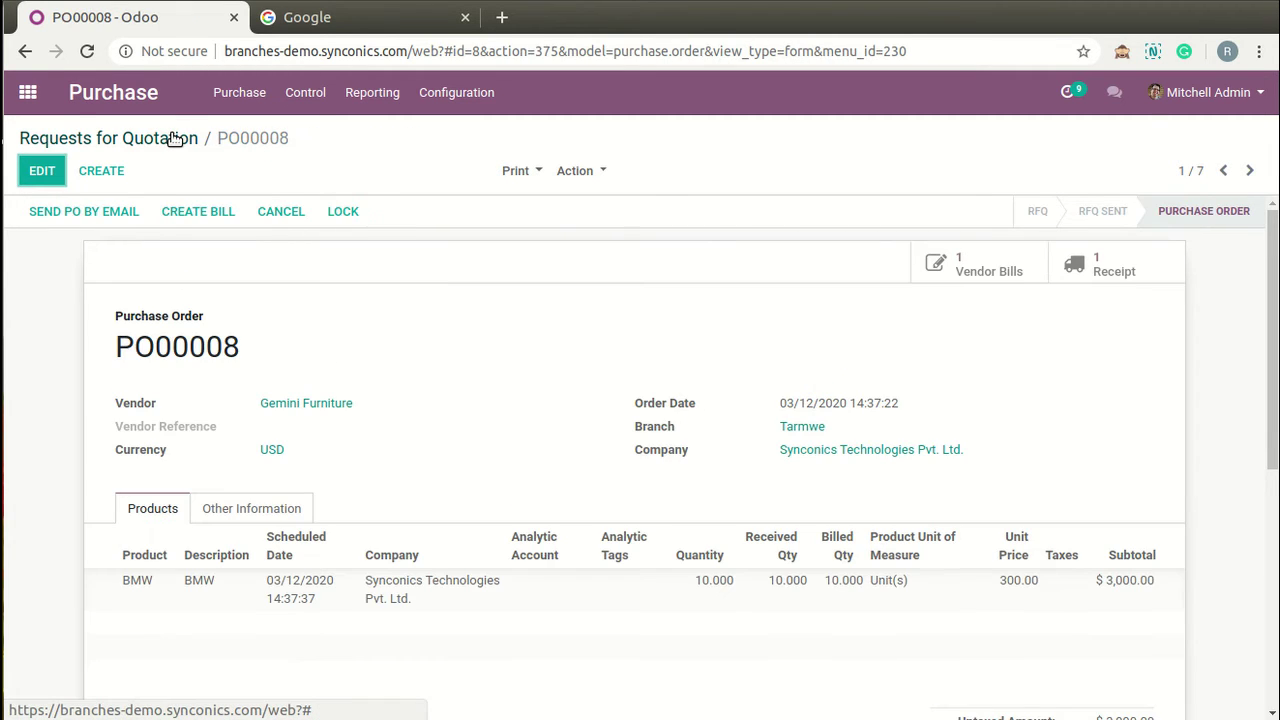
pyautogui.click(175, 138)
pyautogui.click(28, 92)
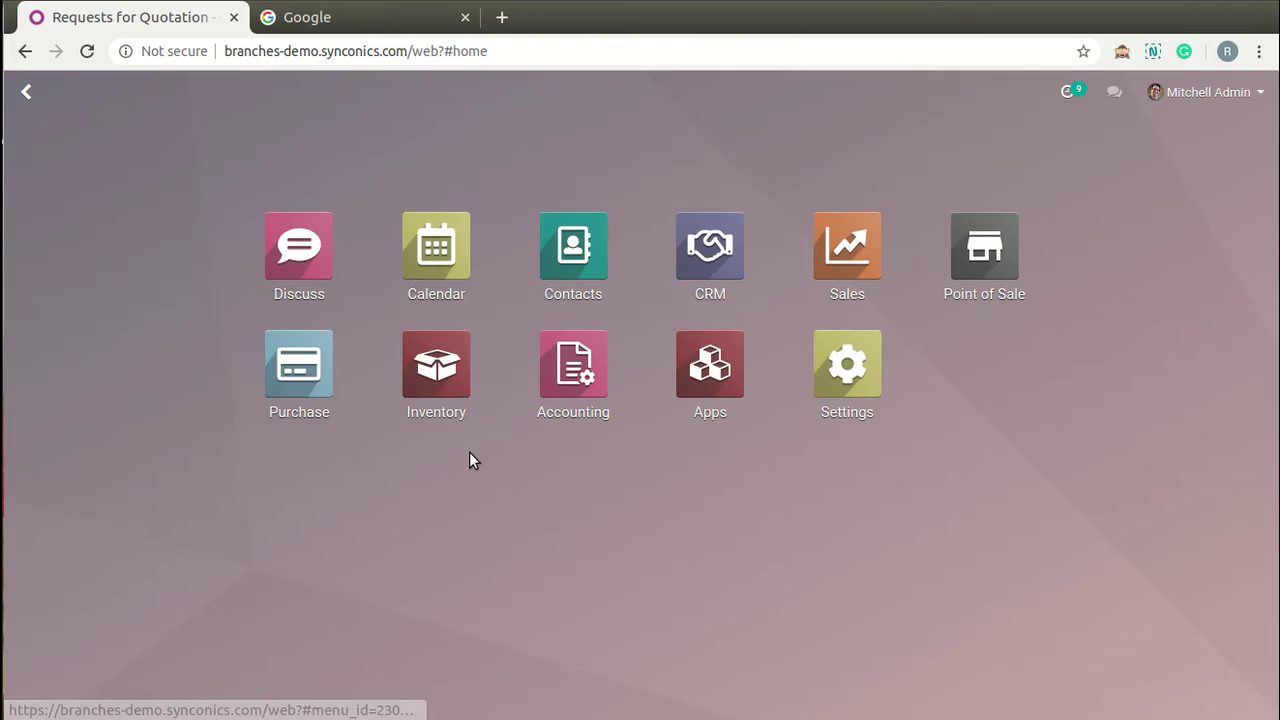
# Start a new Inventory transfer and check which operation types are offered
pyautogui.click(460, 418)
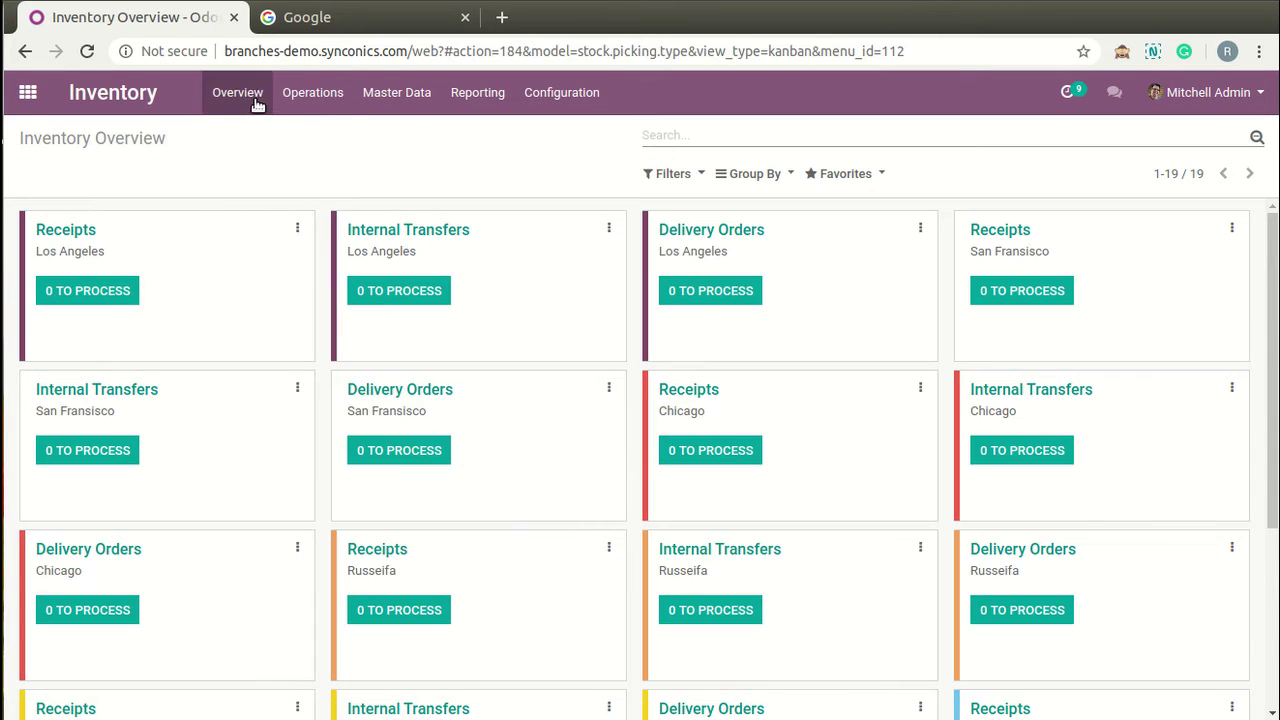
pyautogui.click(303, 98)
pyautogui.click(362, 133)
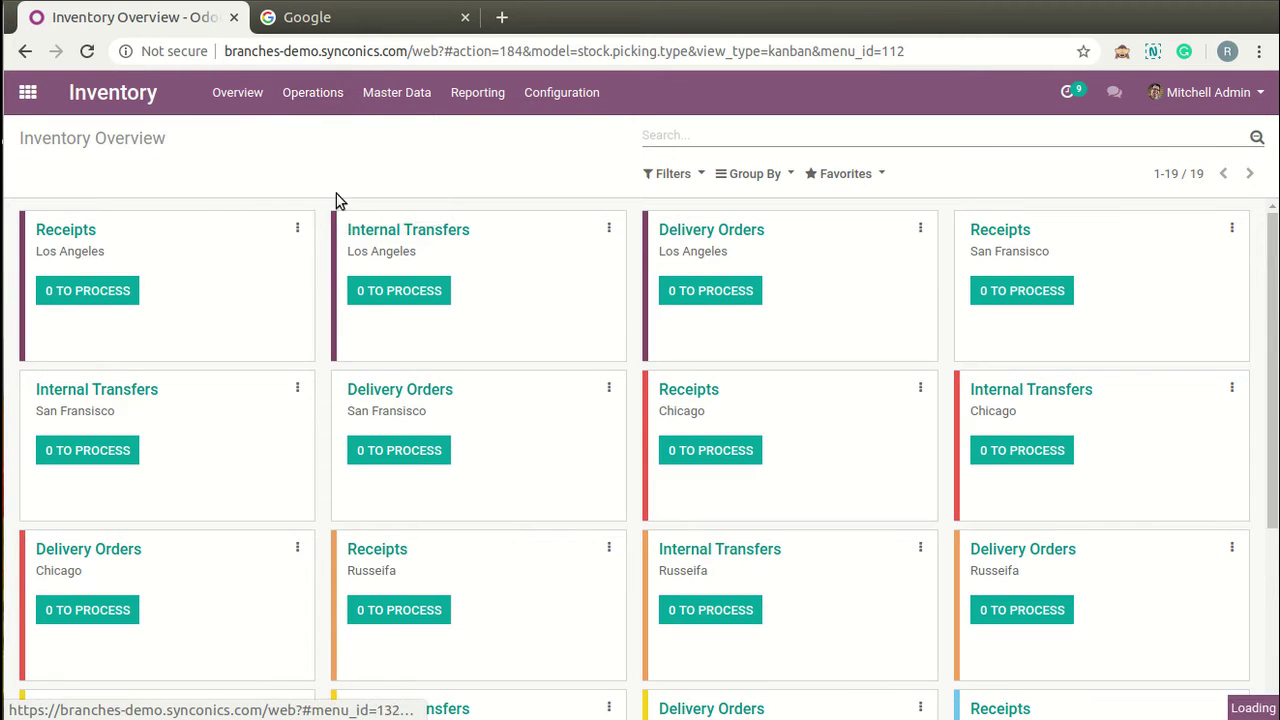
pyautogui.click(55, 174)
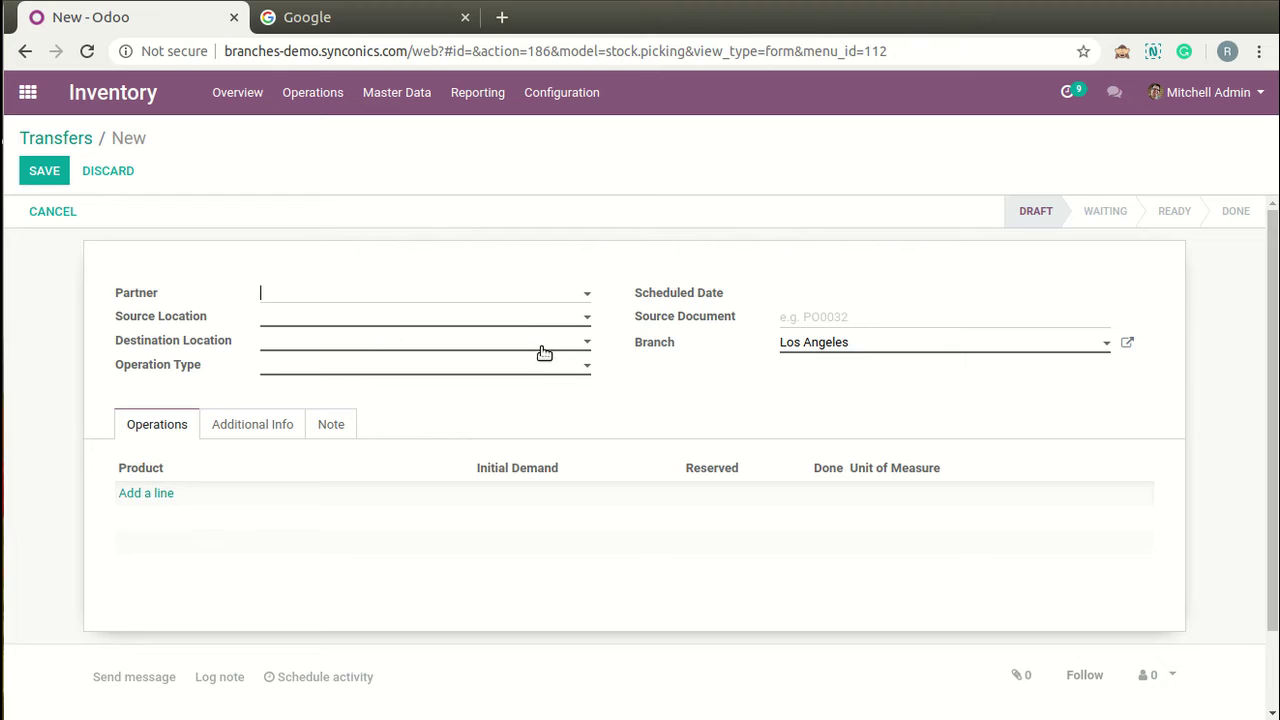
pyautogui.click(550, 370)
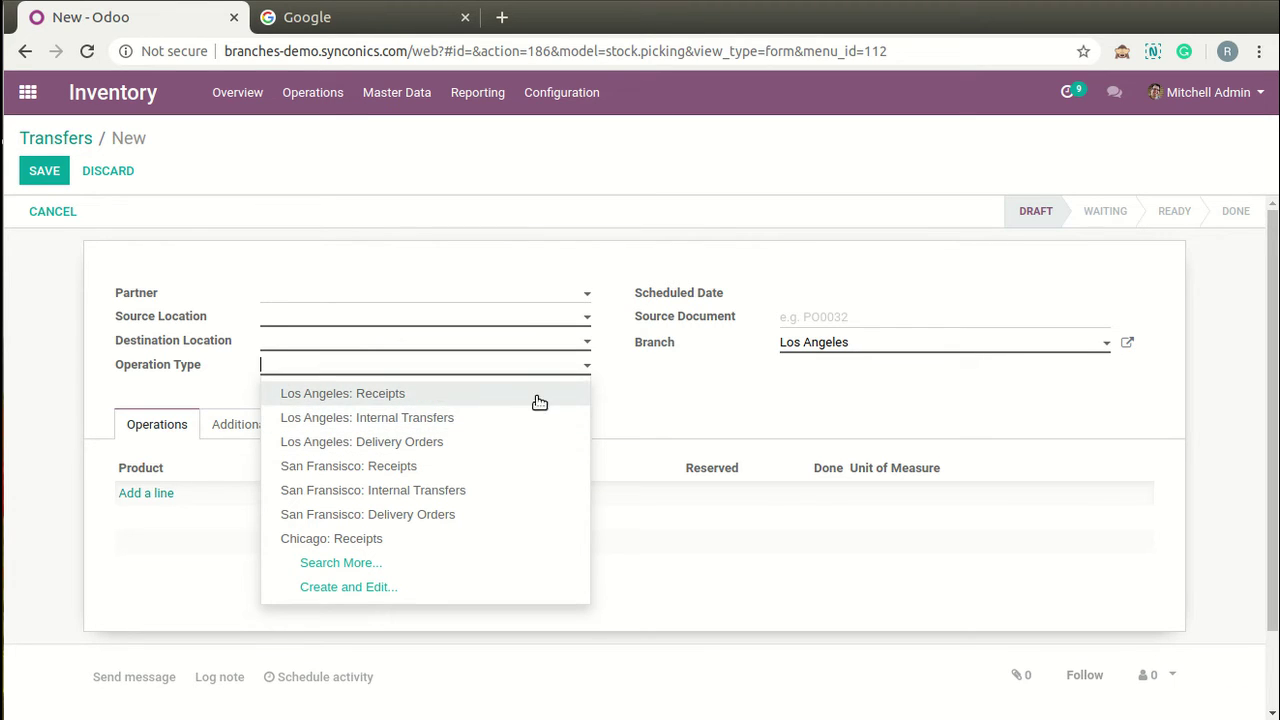
# Browse the 19 Operations Types under Inventory Configuration
pyautogui.click(570, 92)
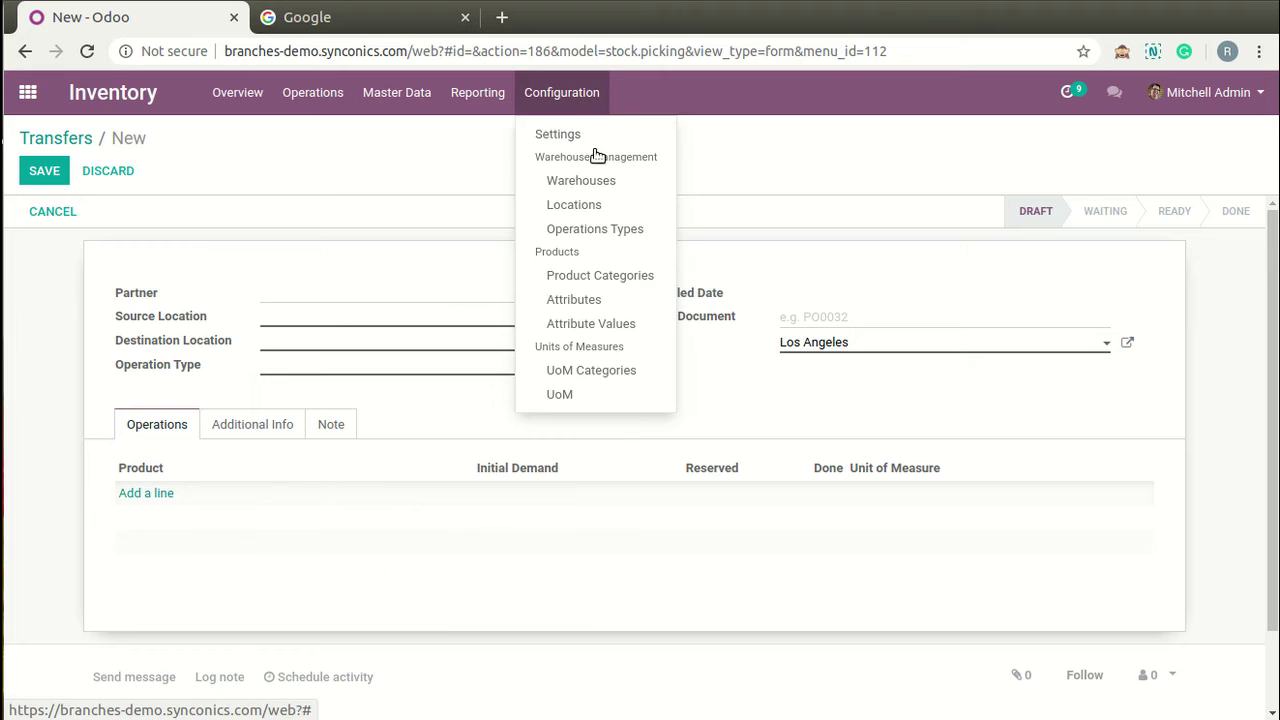
pyautogui.click(640, 240)
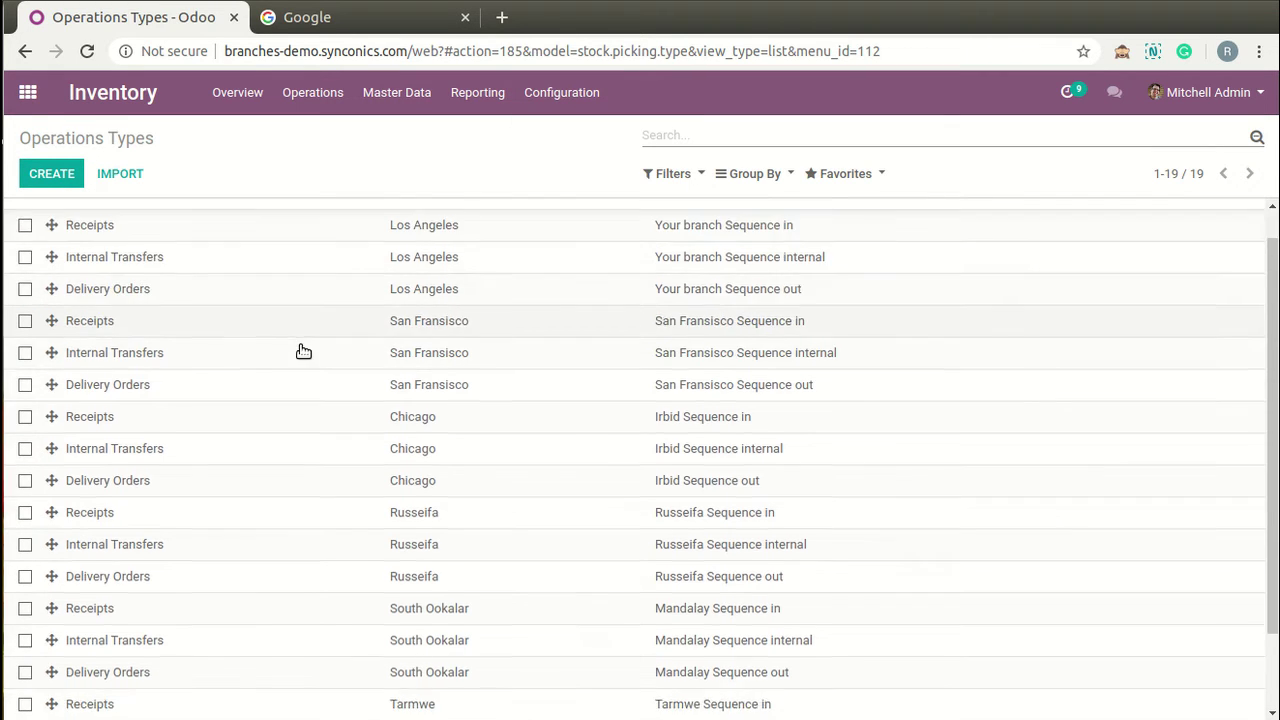
pyautogui.scroll(-2, 300, 357)
pyautogui.scroll(2, 300, 371)
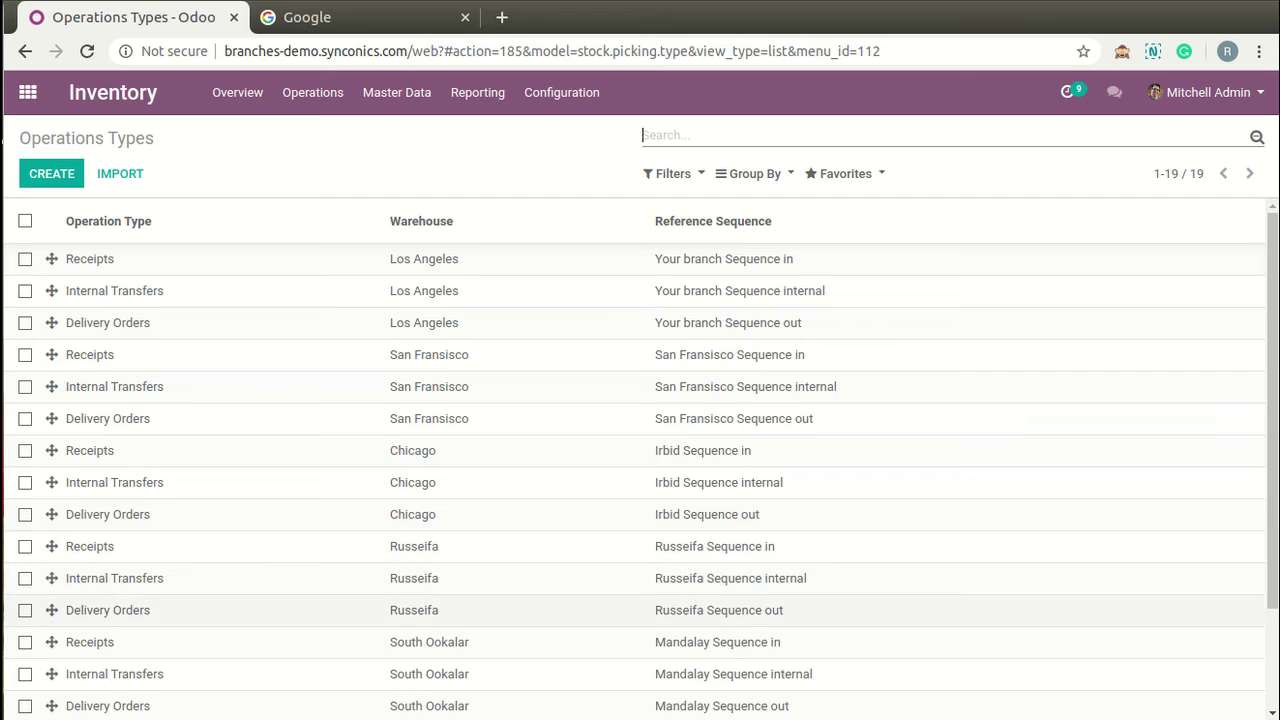
pyautogui.click(312, 92)
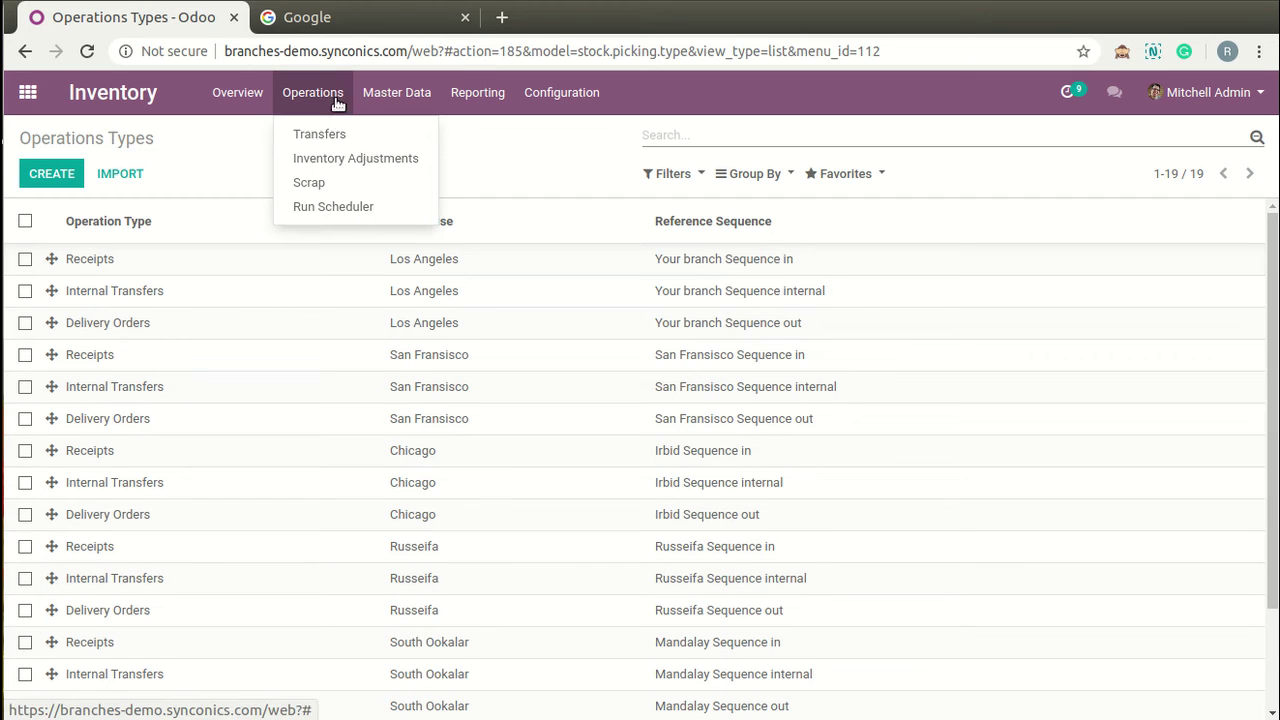
# Start a new transfer with operation type Los Angeles: Internal Transfers
pyautogui.click(378, 136)
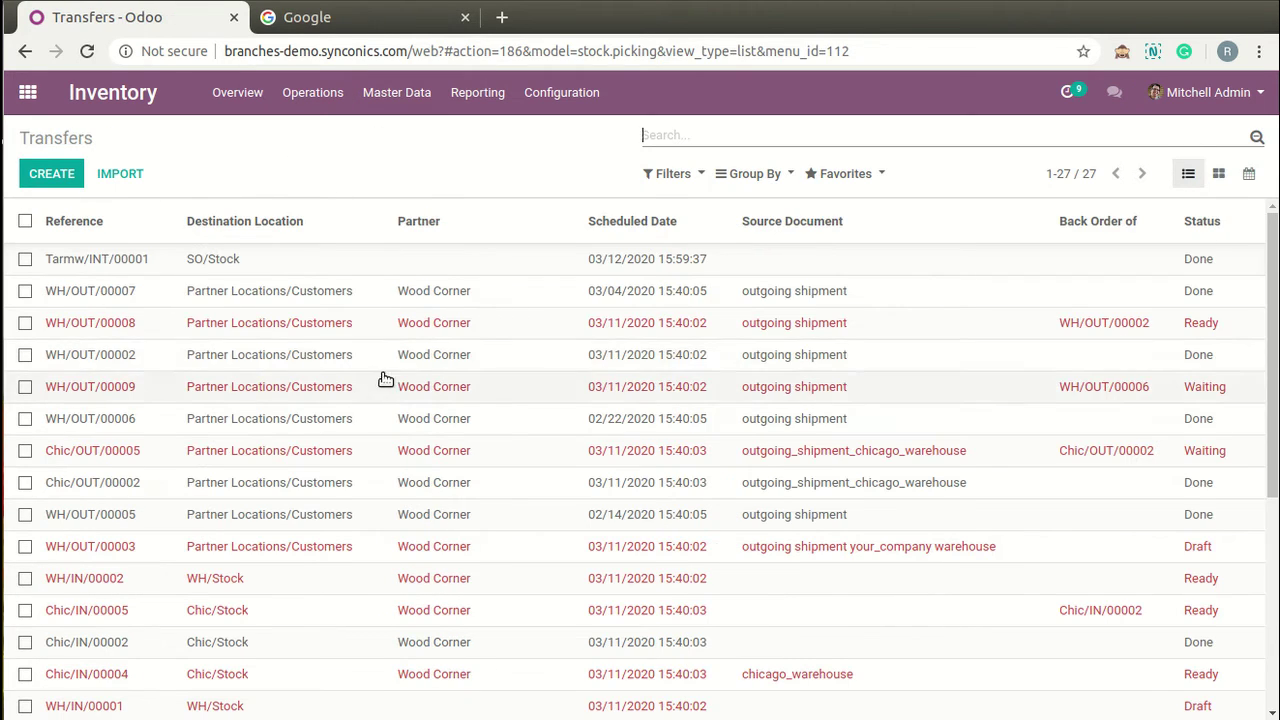
pyautogui.click(407, 398)
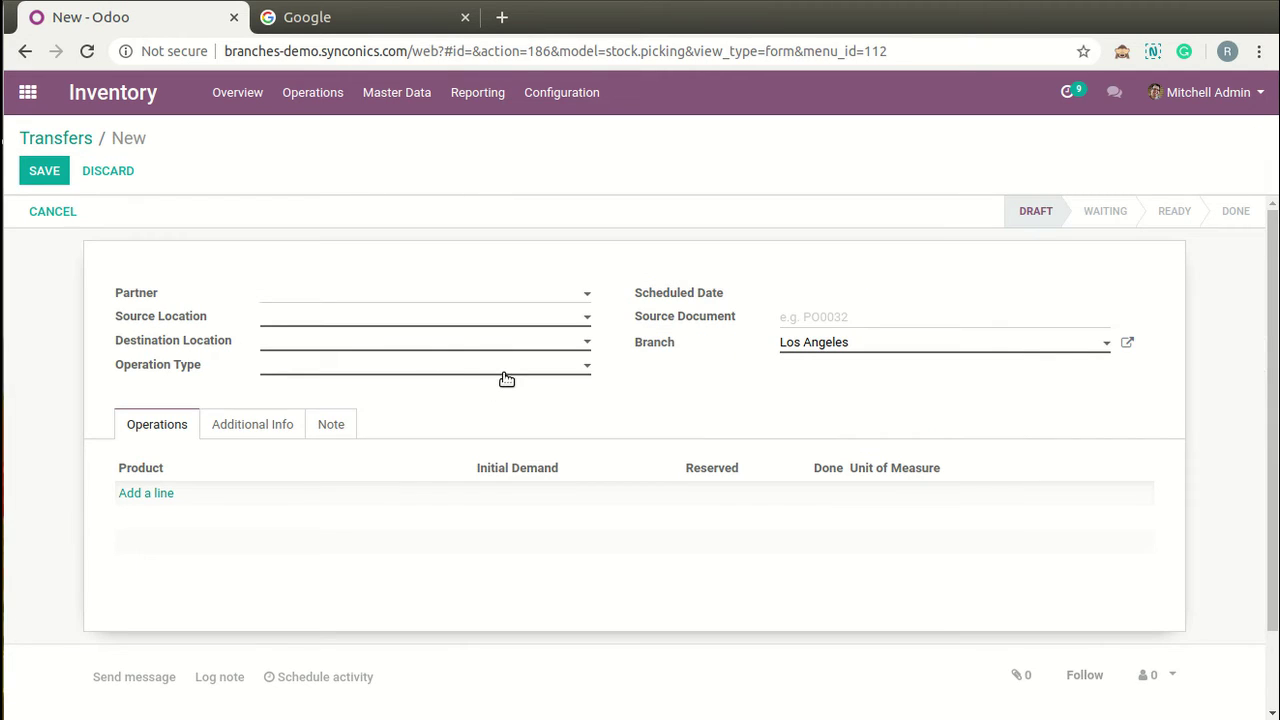
pyautogui.click(505, 372)
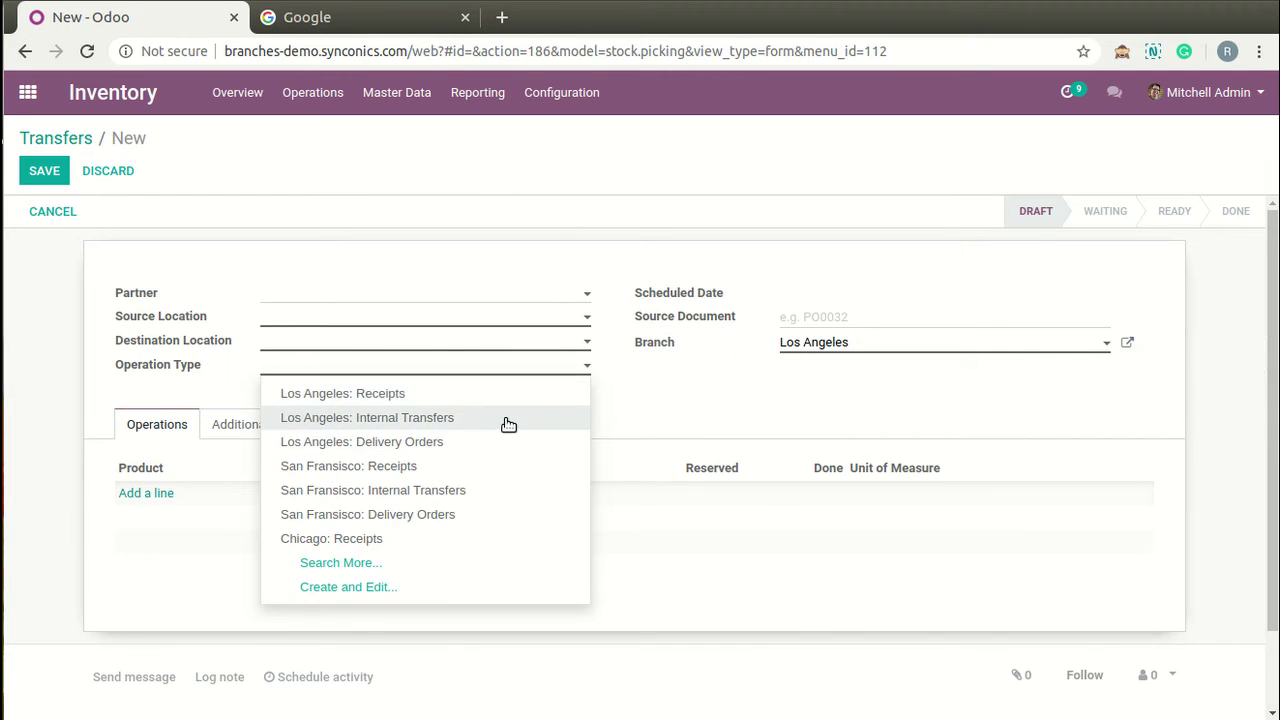
pyautogui.click(508, 418)
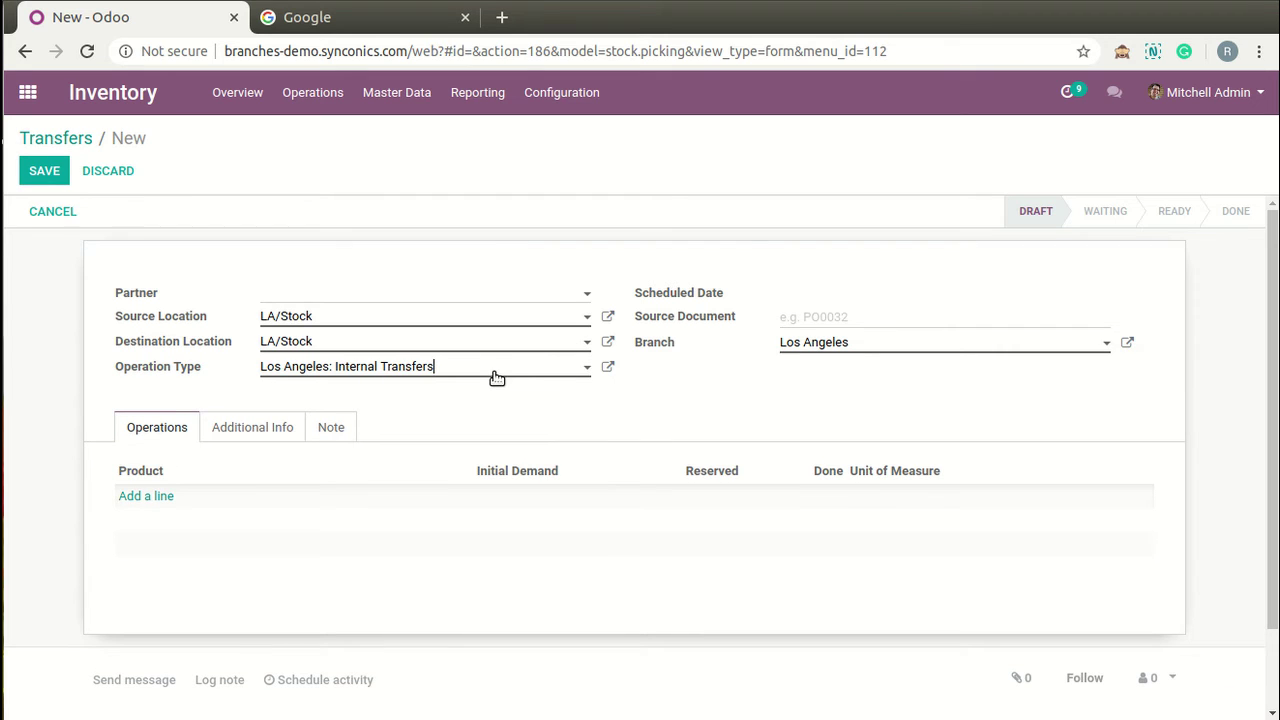
# Search 'stock' in the source location field, leaving Partner Locations selected for now
pyautogui.click(464, 322)
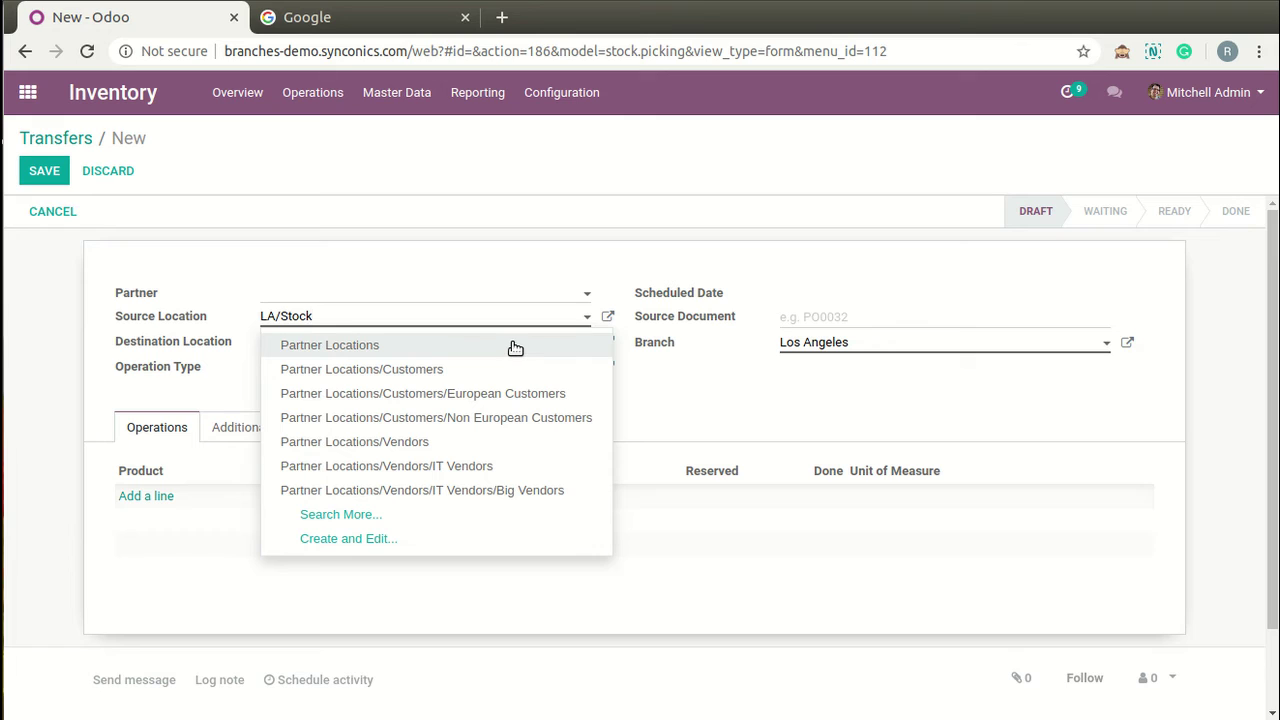
pyautogui.write('stock')
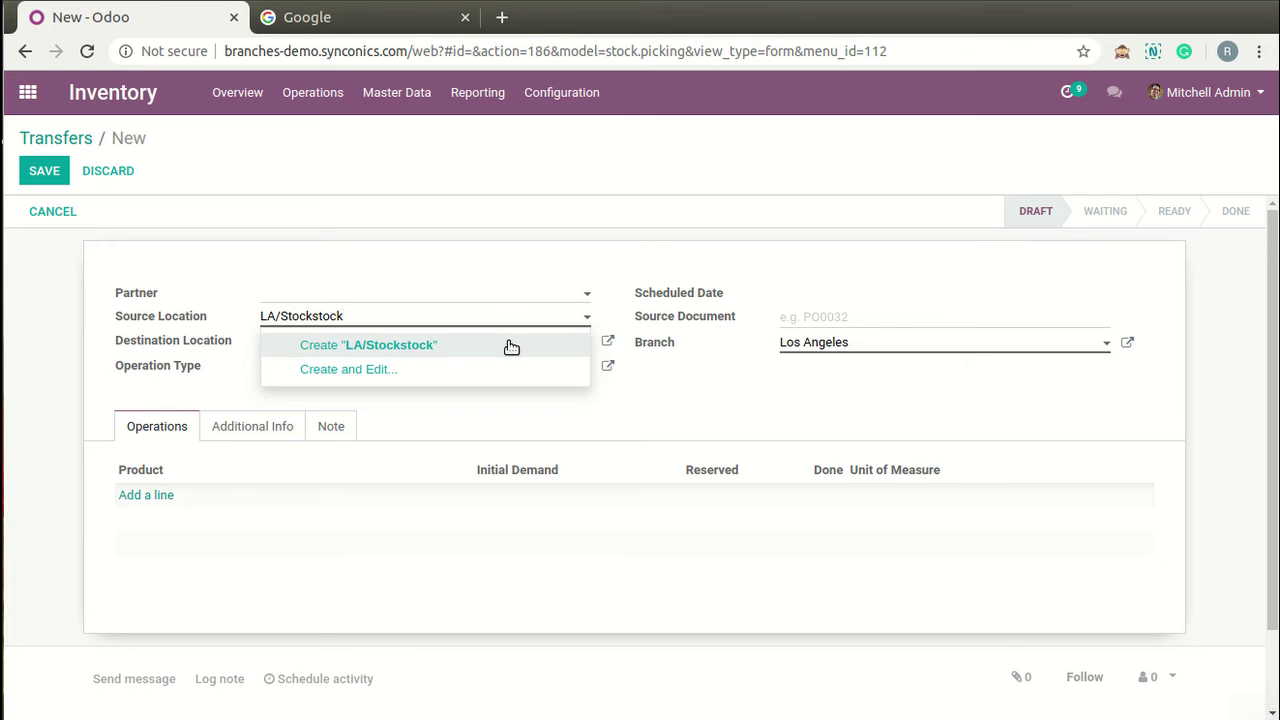
pyautogui.hotkey('ctrl', 'a')
pyautogui.press('BackSpace')
pyautogui.write('stock')
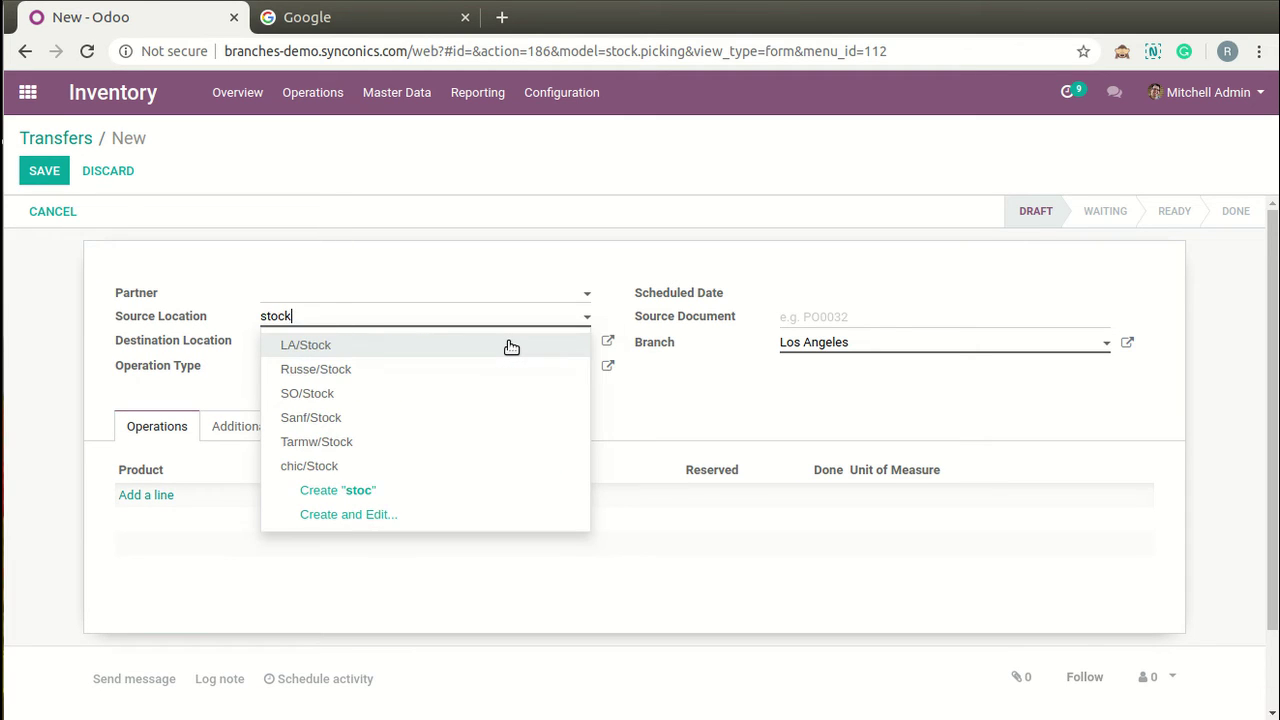
pyautogui.press('Down')
pyautogui.press('Down')
pyautogui.press('Down')
pyautogui.press('Down')
pyautogui.press('Up')
pyautogui.press('Up')
pyautogui.press('Up')
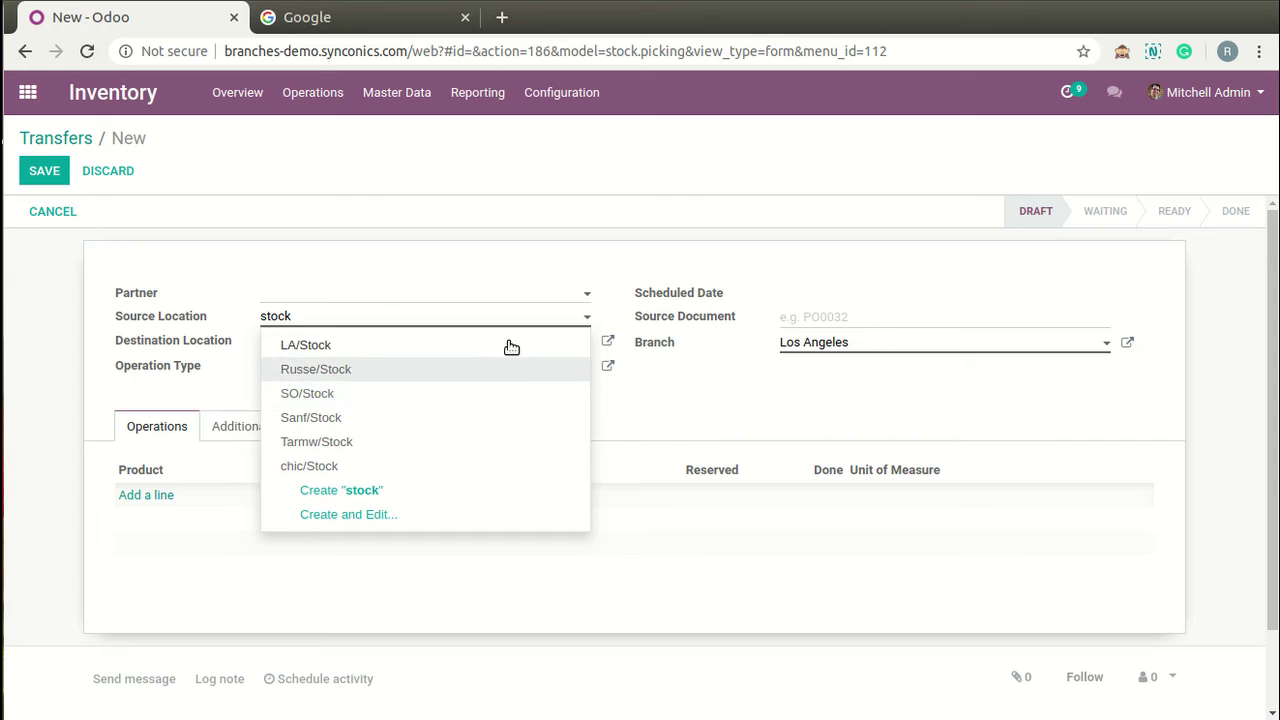
pyautogui.press('BackSpace')
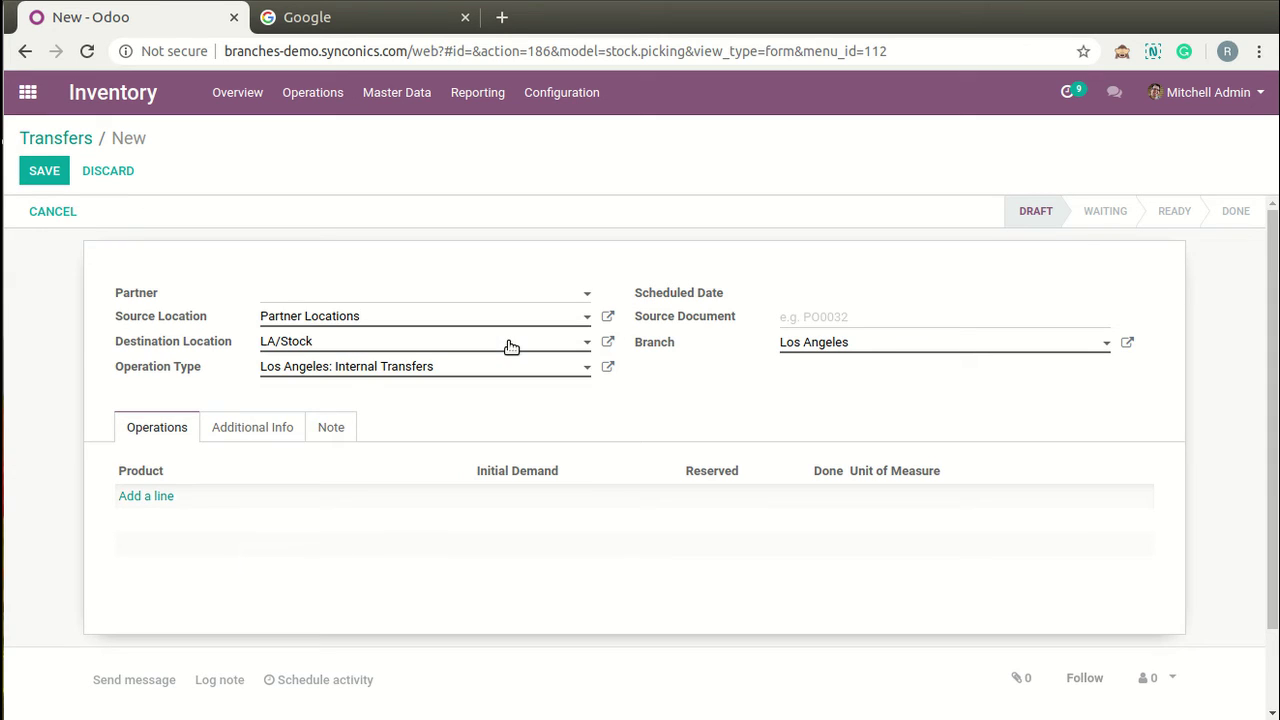
pyautogui.press('Tab')
# Set source to LA/Stock and destination to chic/Stock, then head to Inventory Adjustments
pyautogui.click(517, 321)
pyautogui.press('BackSpace')
pyautogui.write('st')
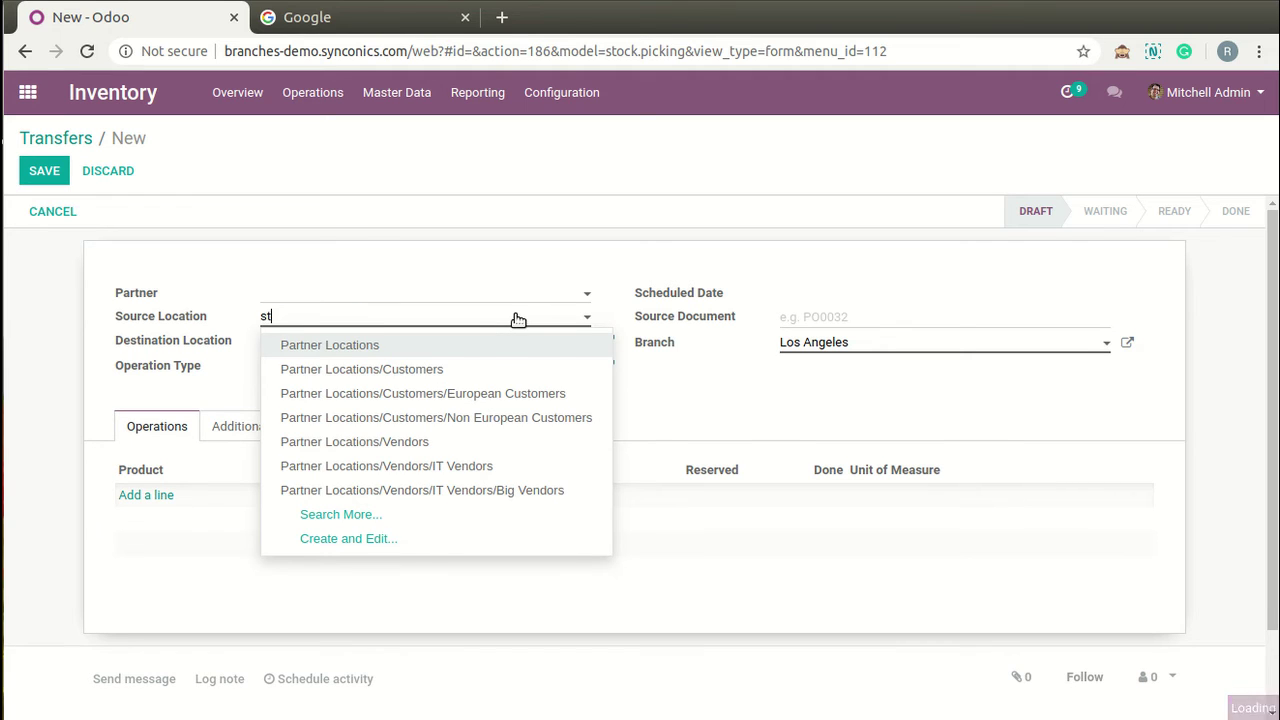
pyautogui.write('ock')
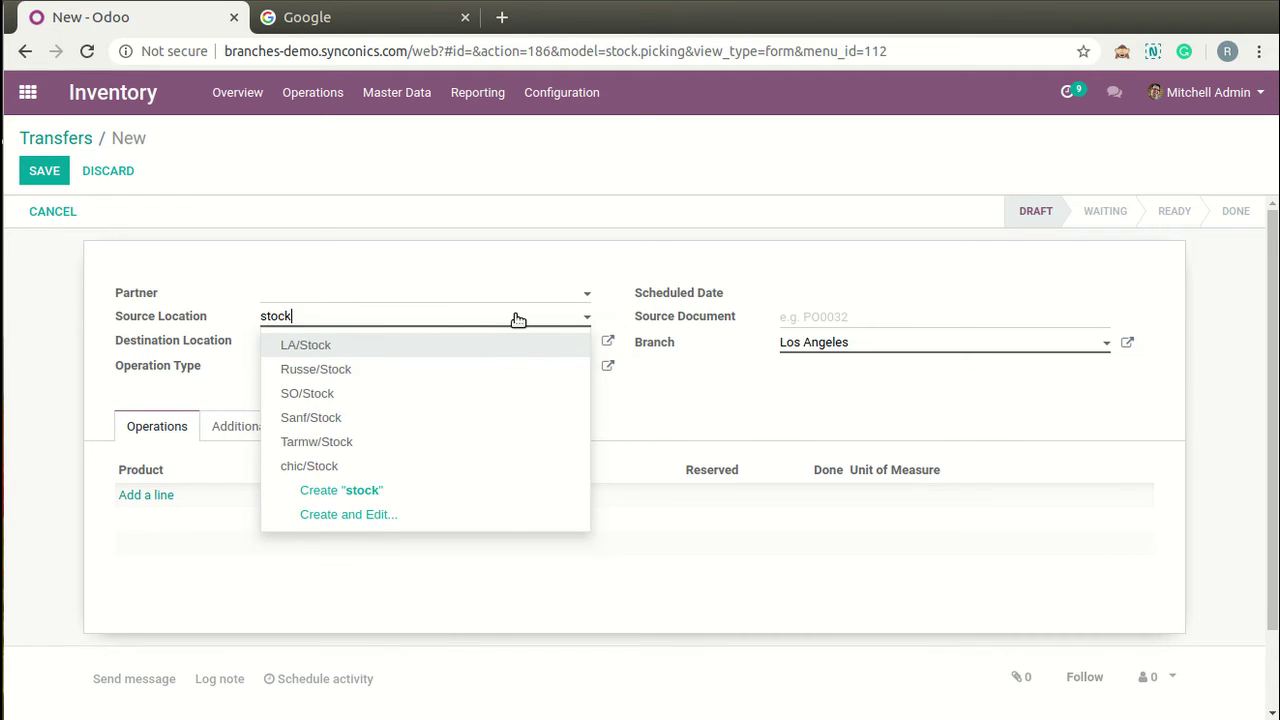
pyautogui.press('Tab')
pyautogui.write('stock')
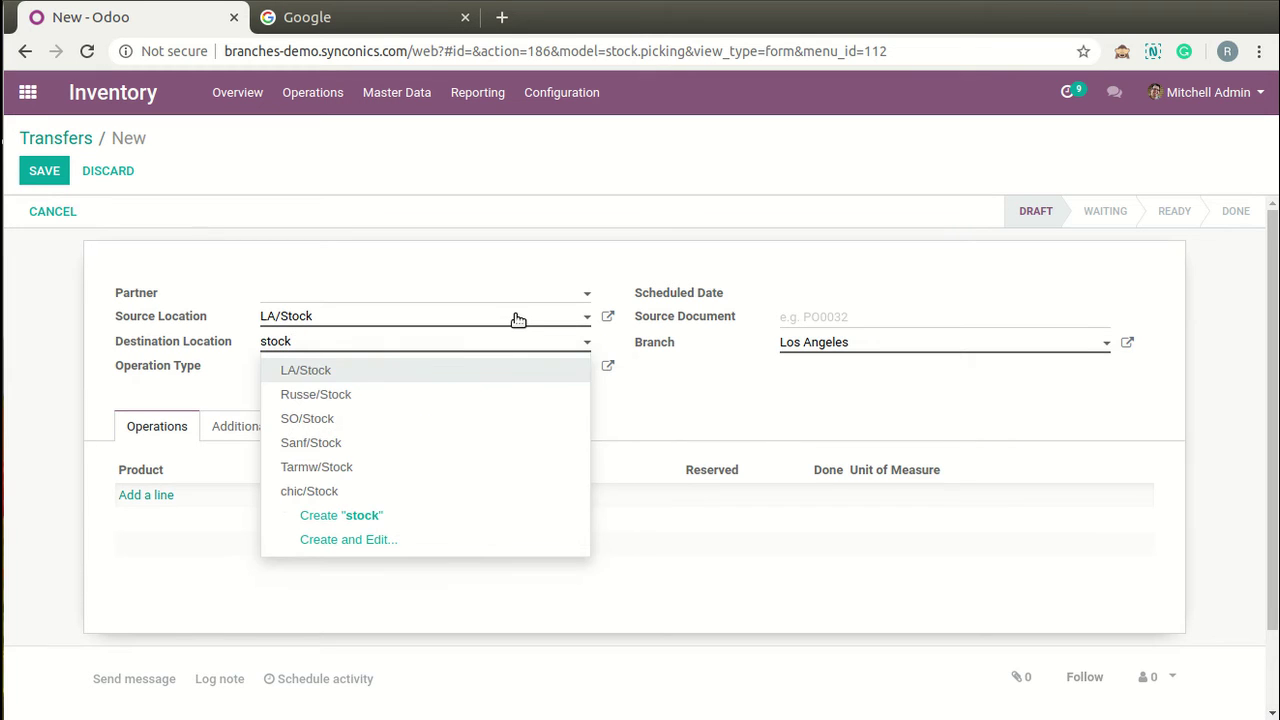
pyautogui.press('Down')
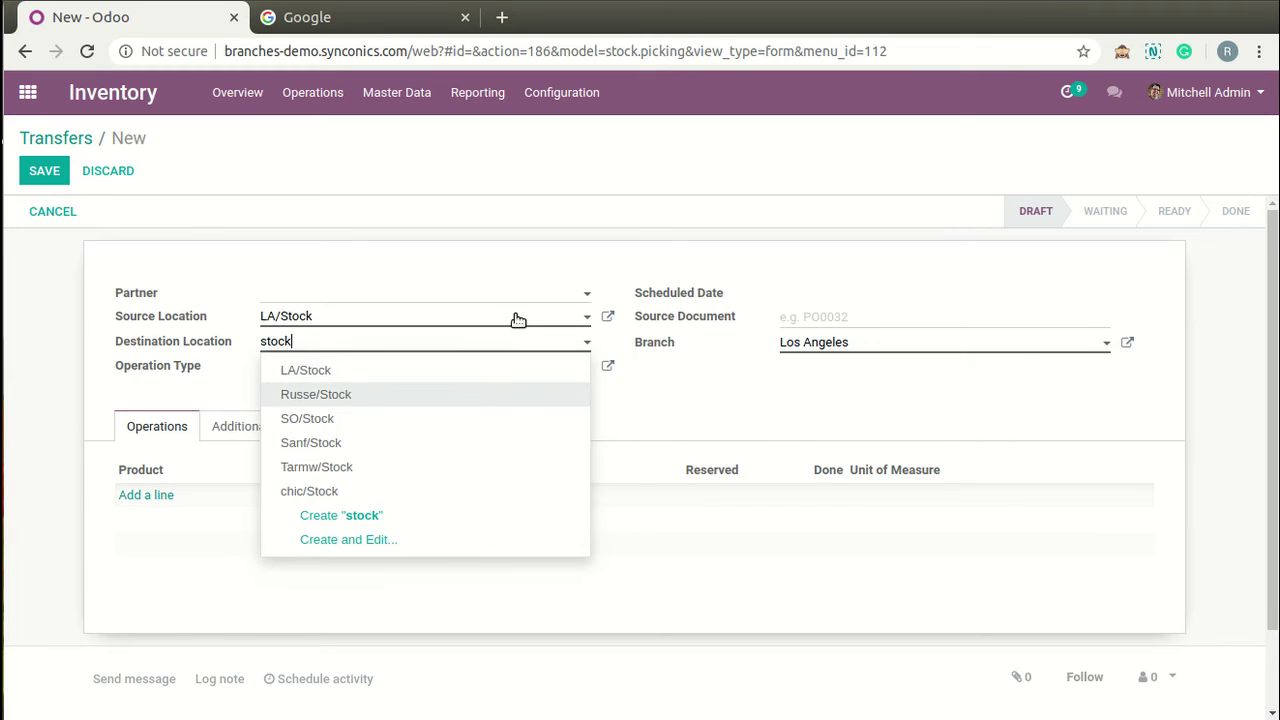
pyautogui.press('Down')
pyautogui.press('Down')
pyautogui.press('Down')
pyautogui.press('Down')
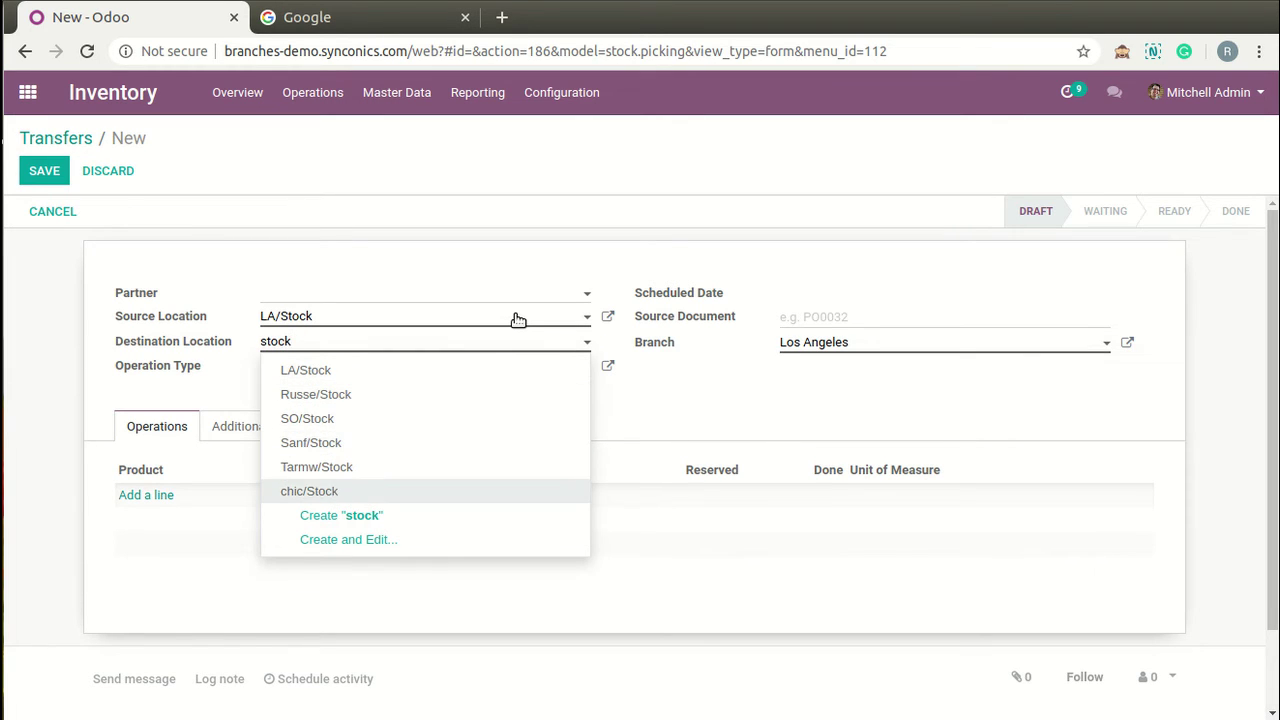
pyautogui.press('Return')
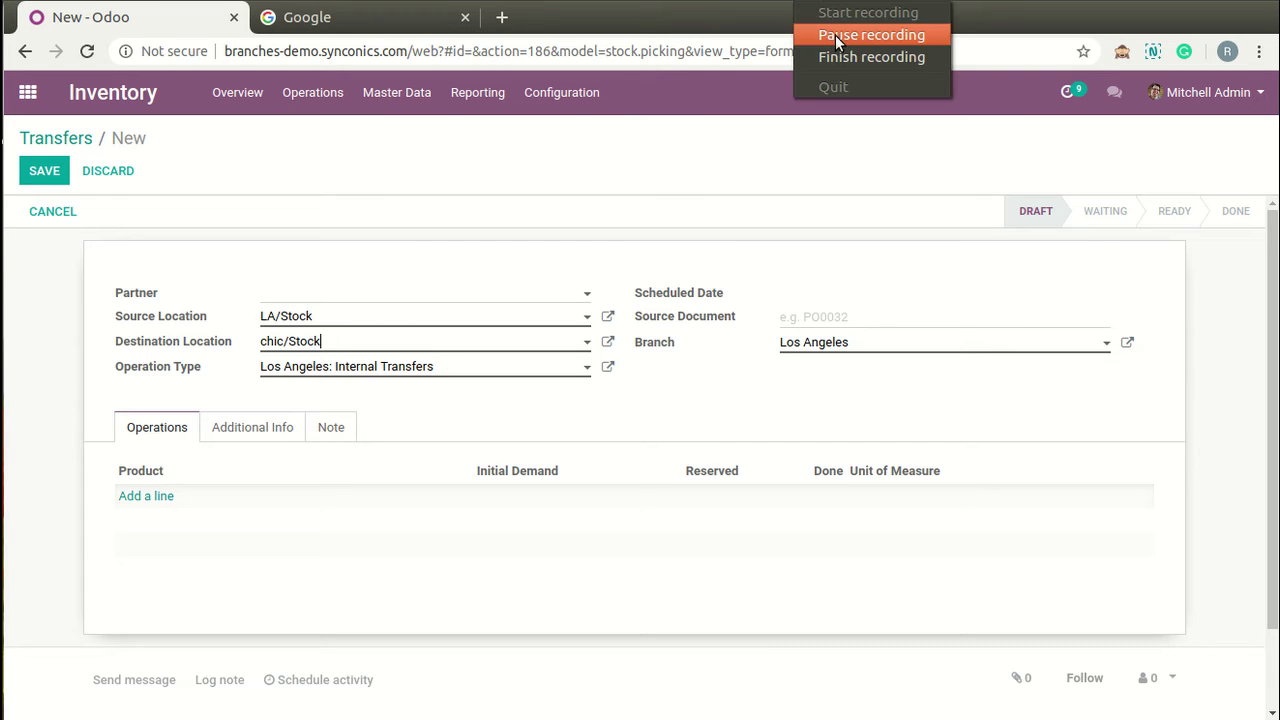
pyautogui.click(312, 90)
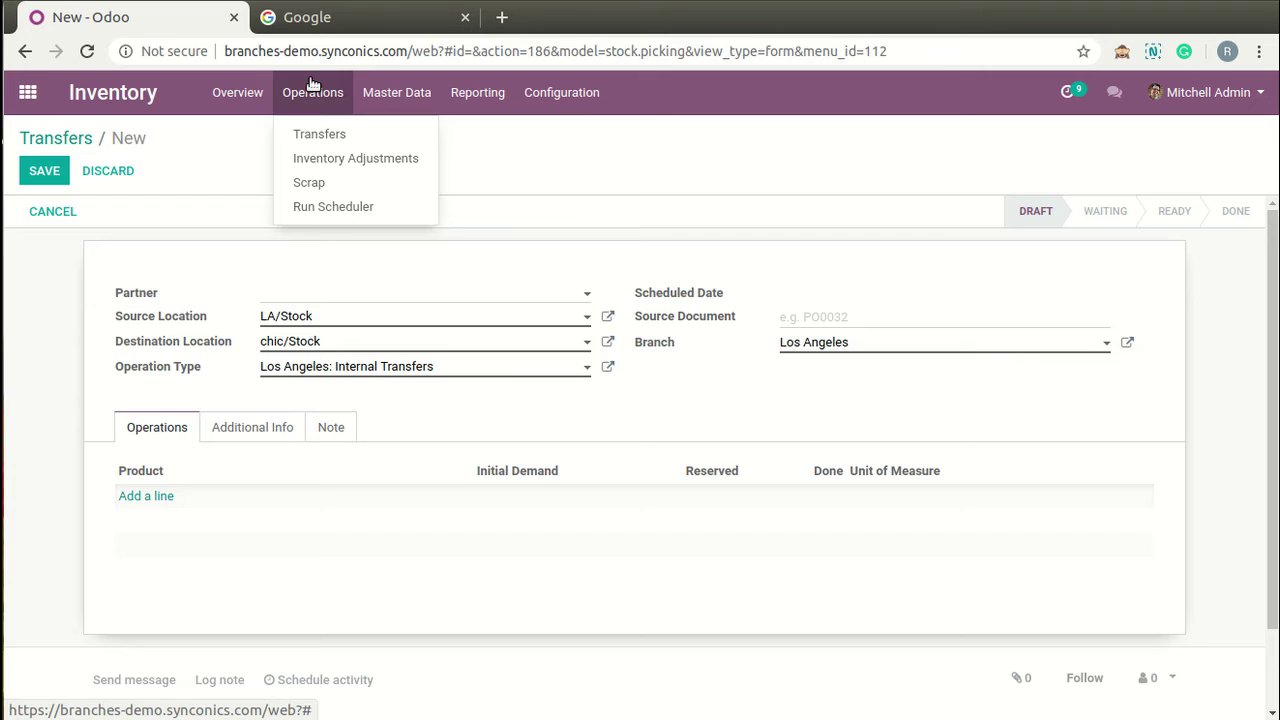
pyautogui.click(364, 160)
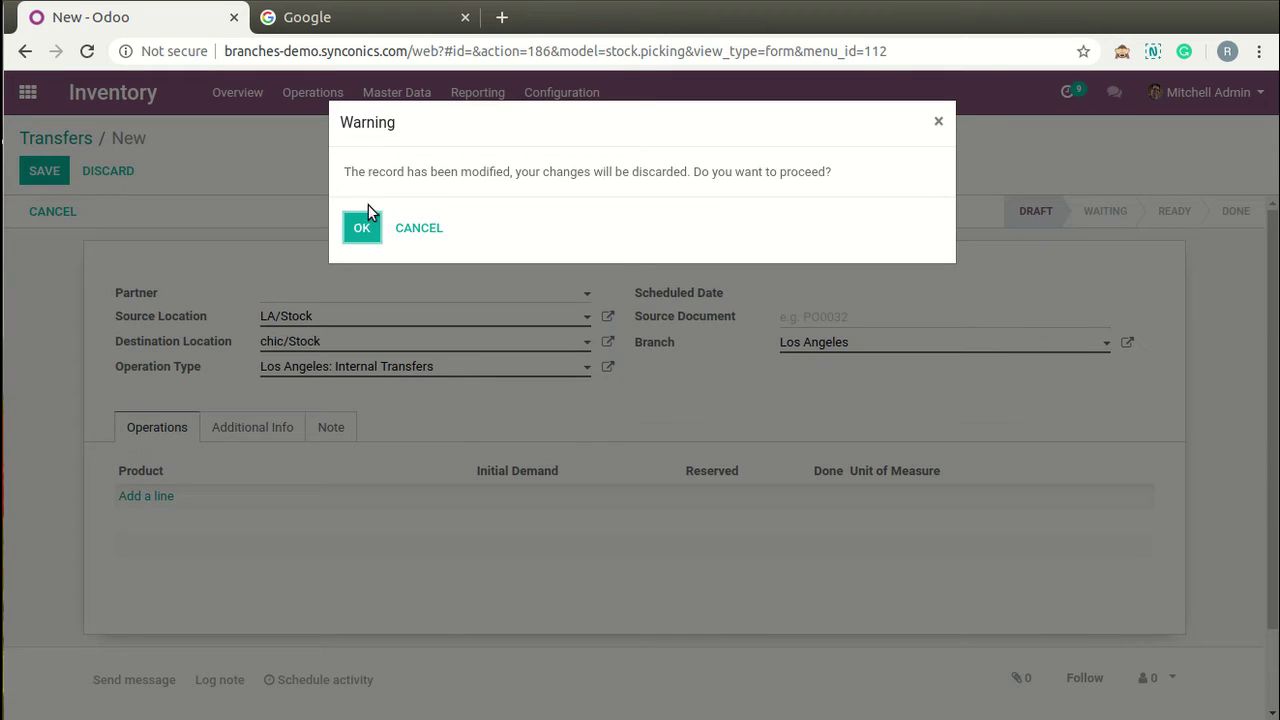
# Discard the draft, open Starting Inventory, and step back to the Cable Management Box adjustment
pyautogui.click(364, 228)
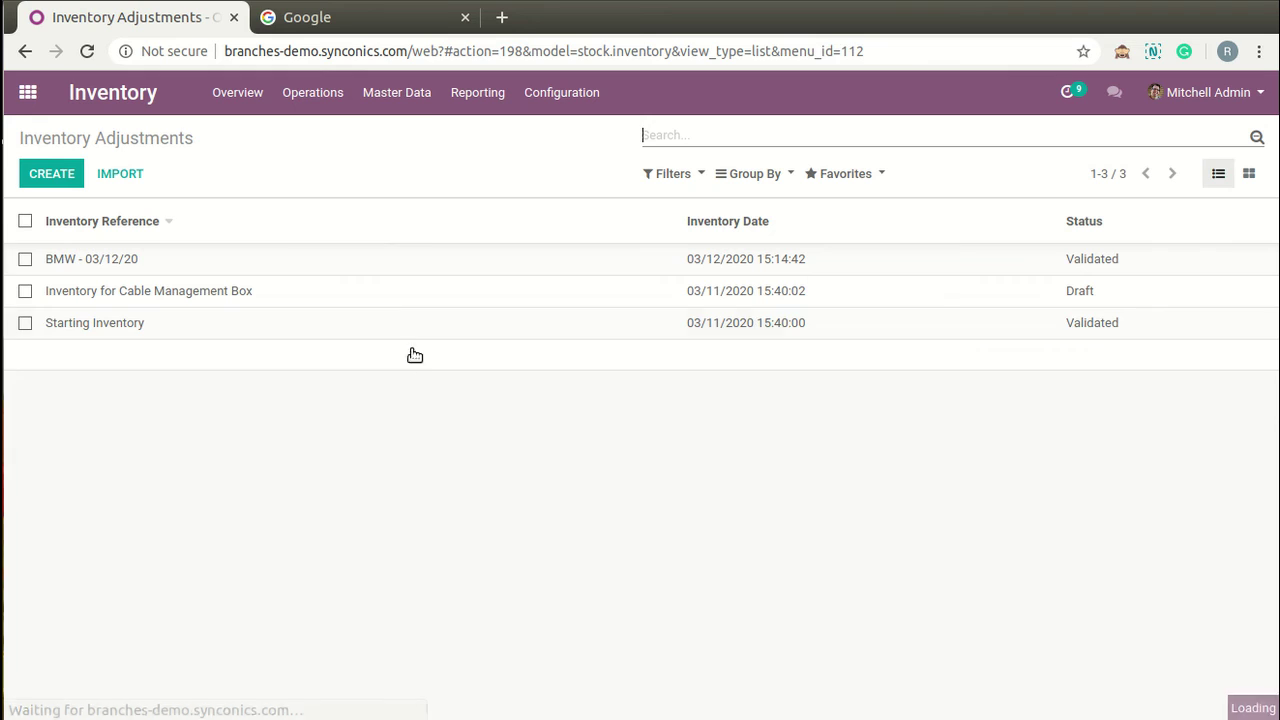
pyautogui.click(592, 319)
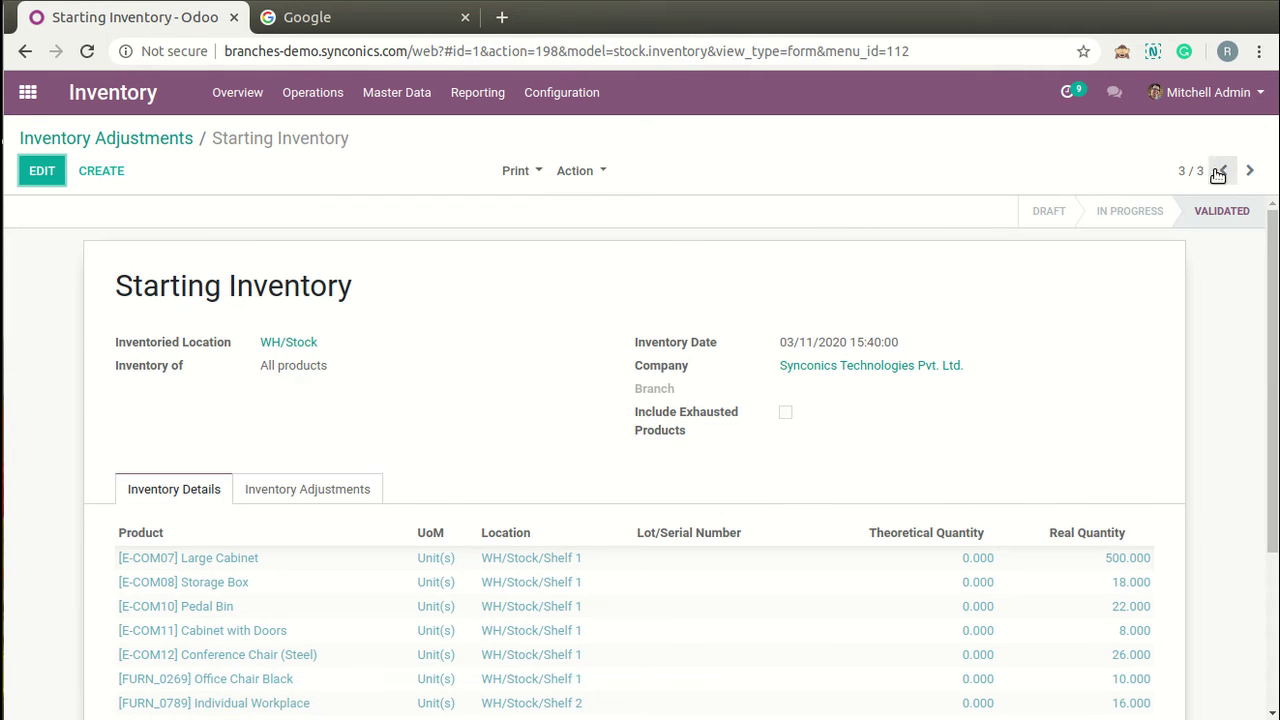
pyautogui.click(1221, 171)
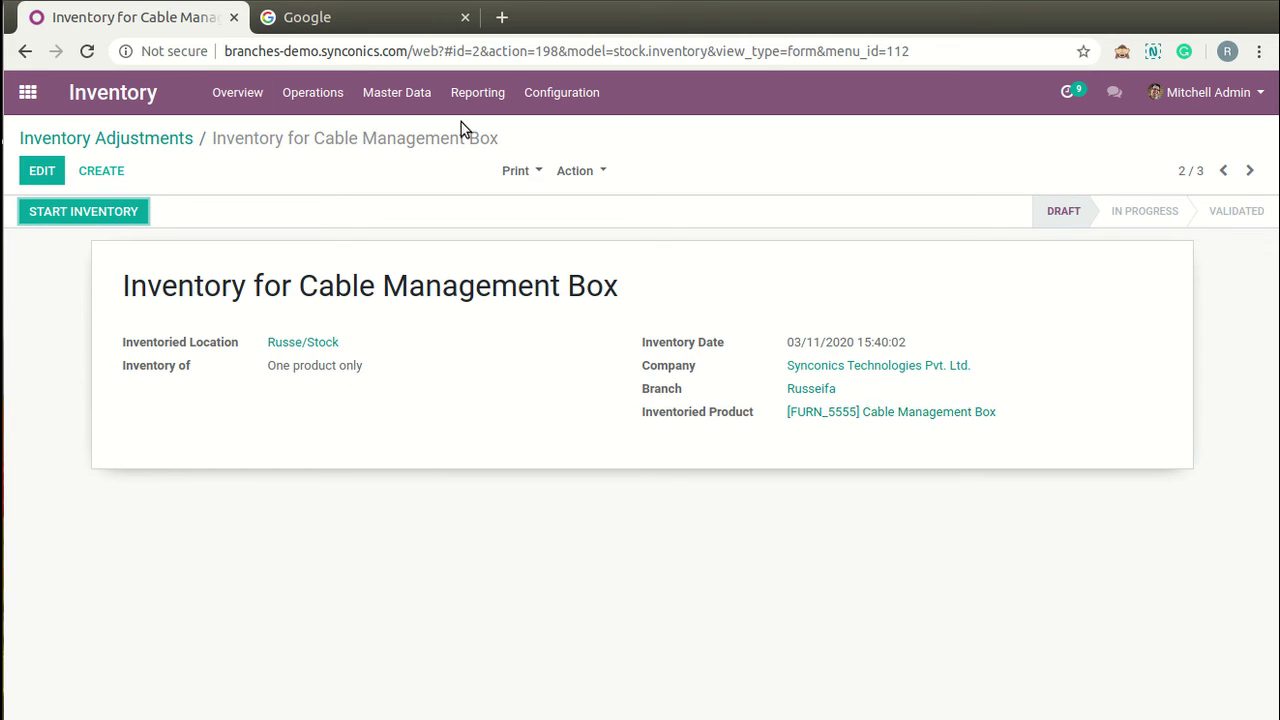
pyautogui.click(790, 1)
pyautogui.click(834, 36)
pyautogui.click(492, 100)
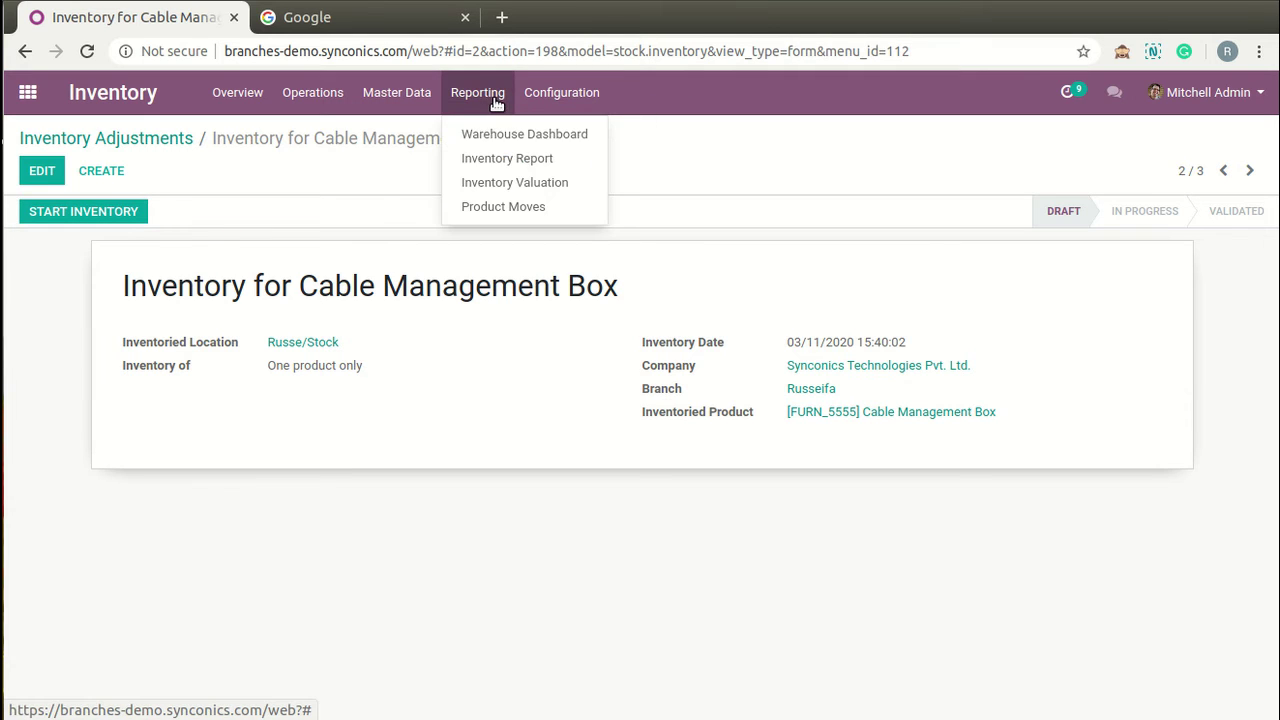
# In the Inventory Report, retrieve quantities and expand BMW into Tarmw/Stock and SO/Stock
pyautogui.click(584, 162)
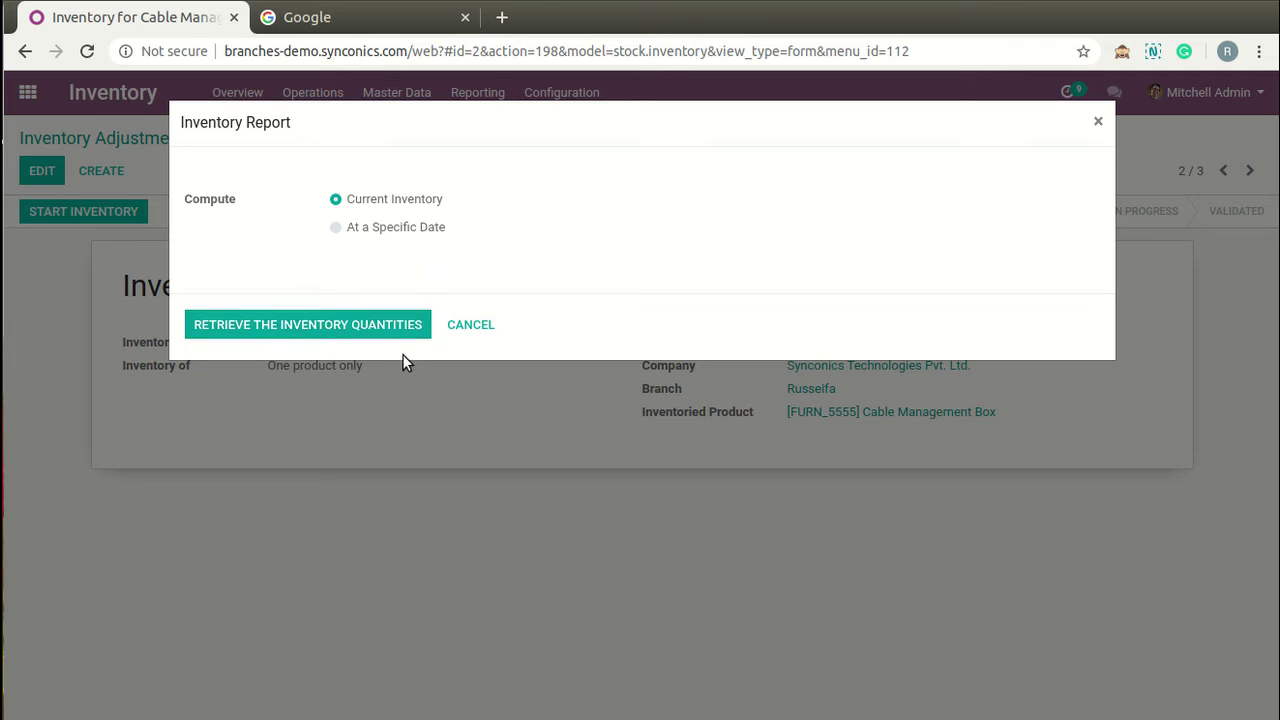
pyautogui.click(358, 323)
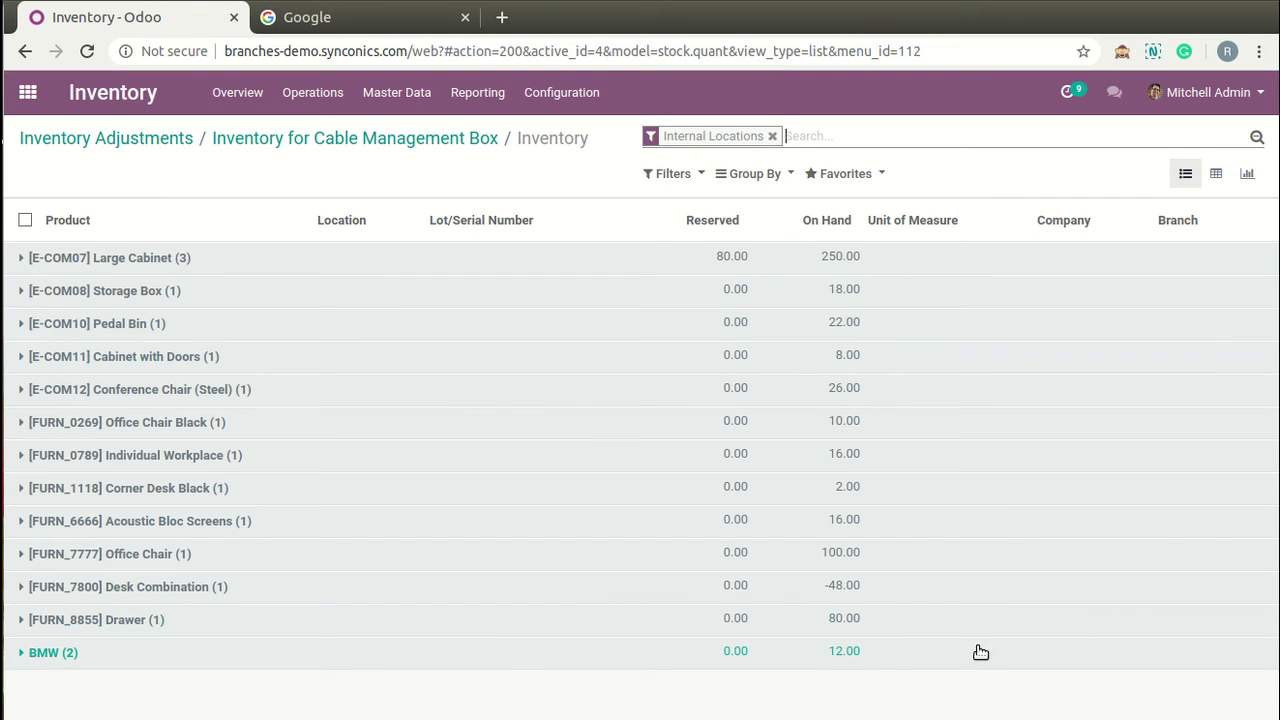
pyautogui.click(509, 651)
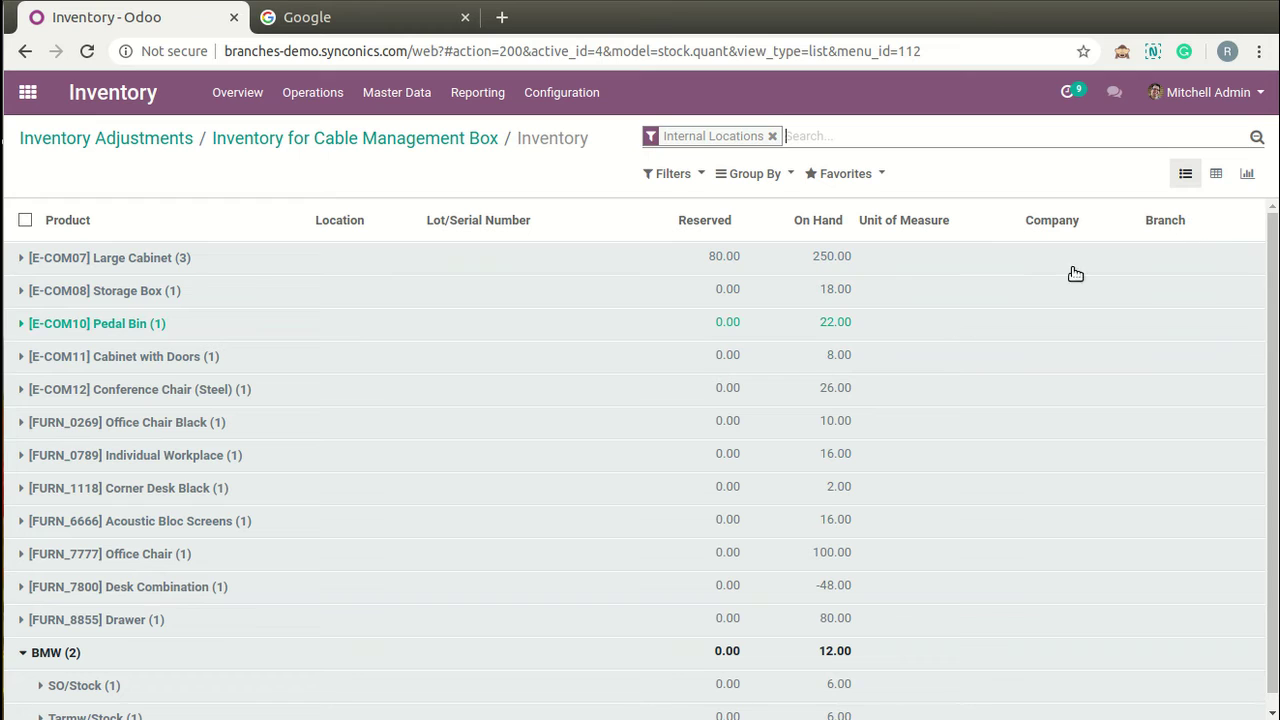
pyautogui.click(531, 708)
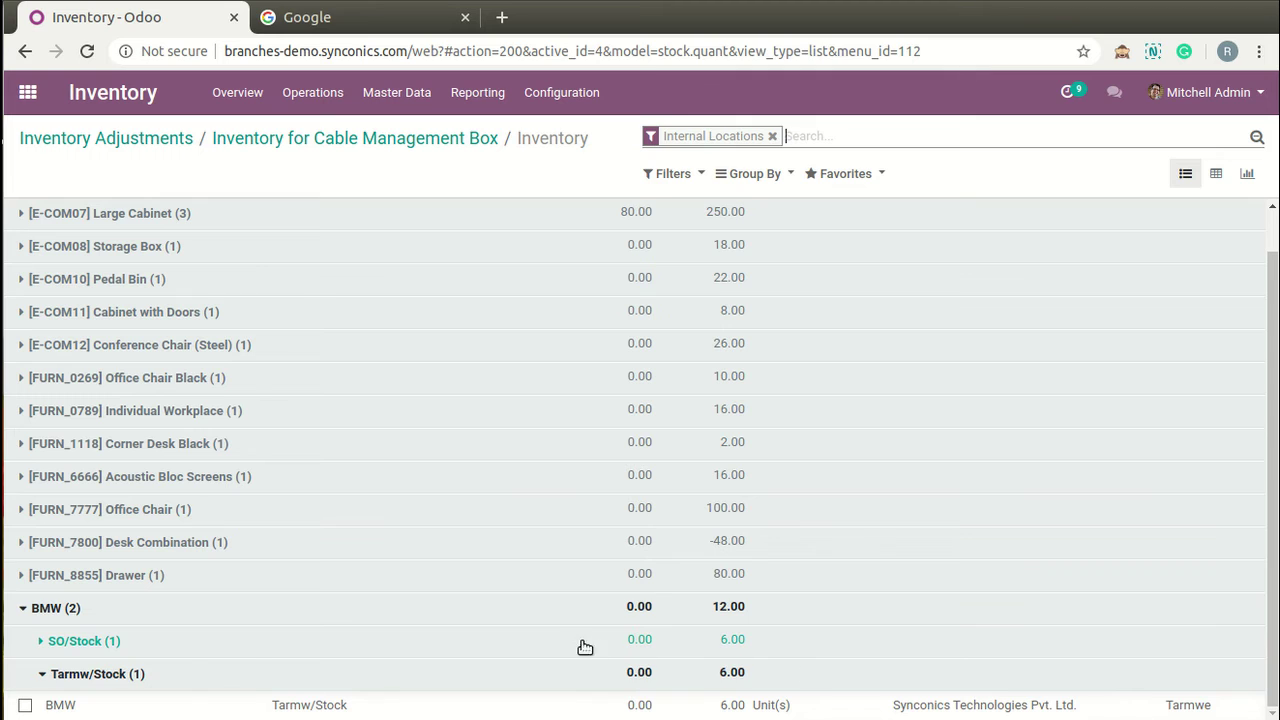
pyautogui.click(525, 648)
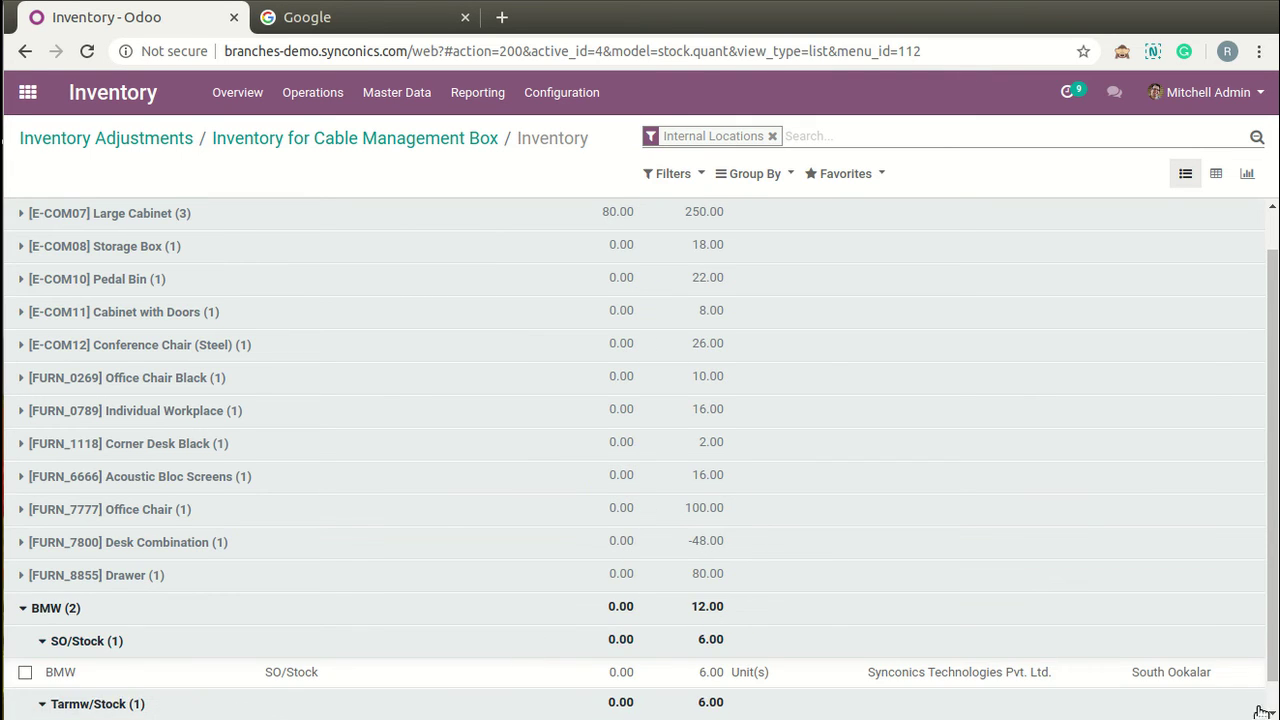
pyautogui.scroll(-1, 1250, 690)
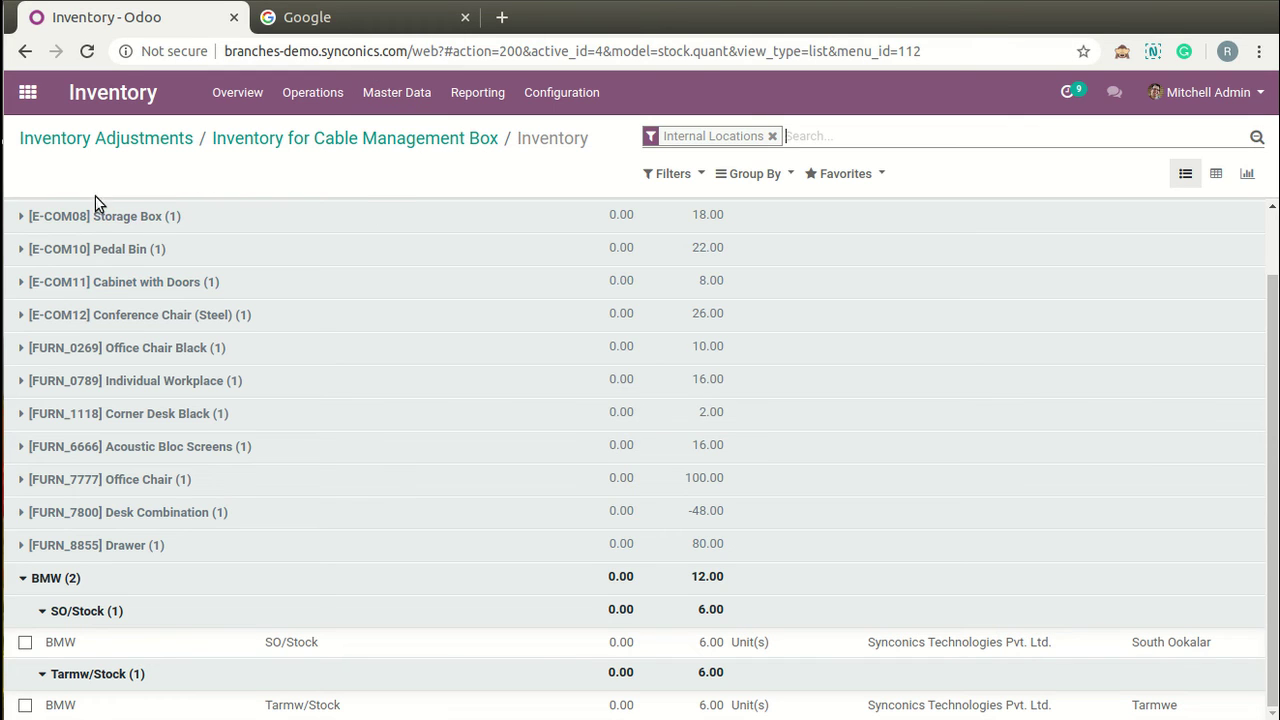
pyautogui.click(28, 92)
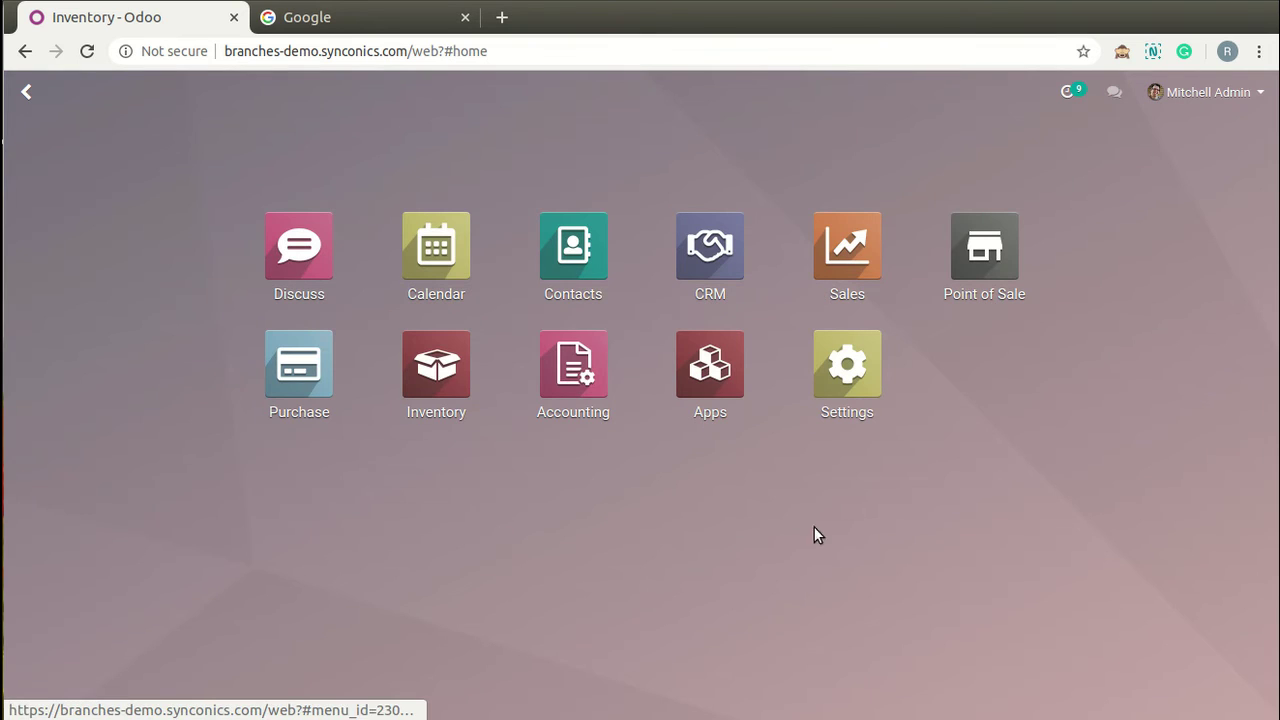
# Open Accounting's Customers > Invoices list showing the 6 customer invoices
pyautogui.click(592, 367)
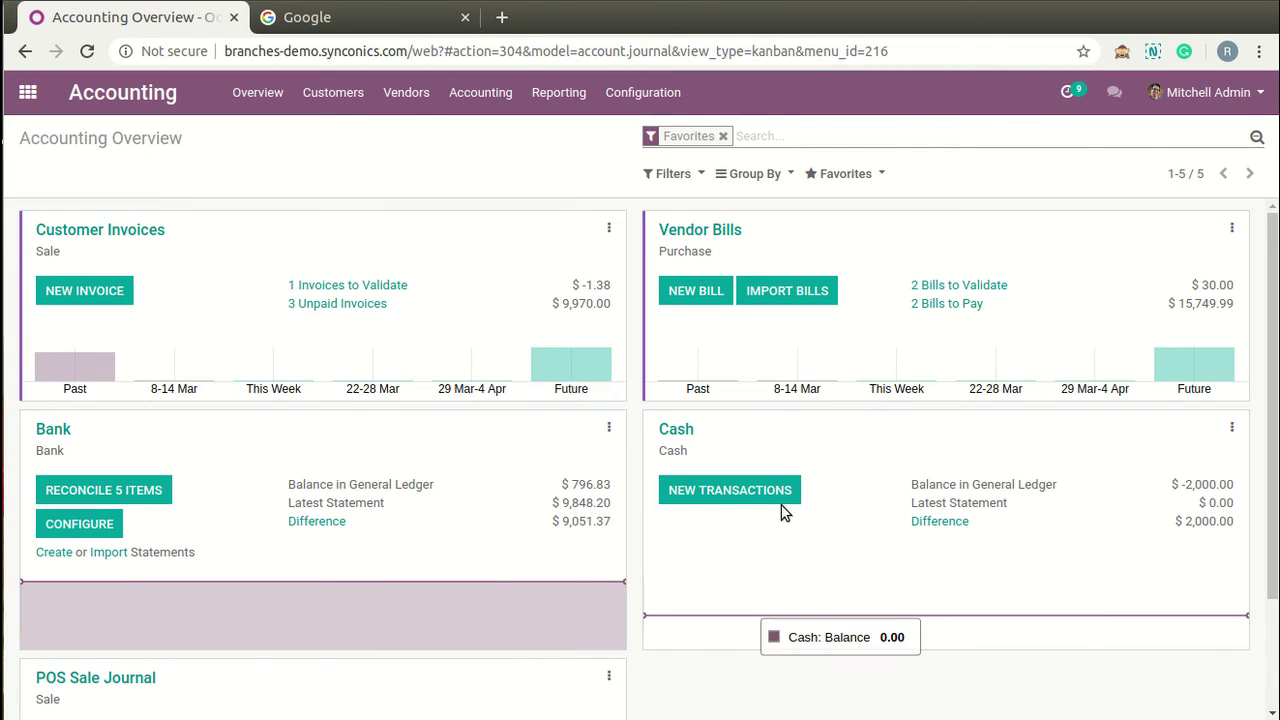
pyautogui.click(352, 100)
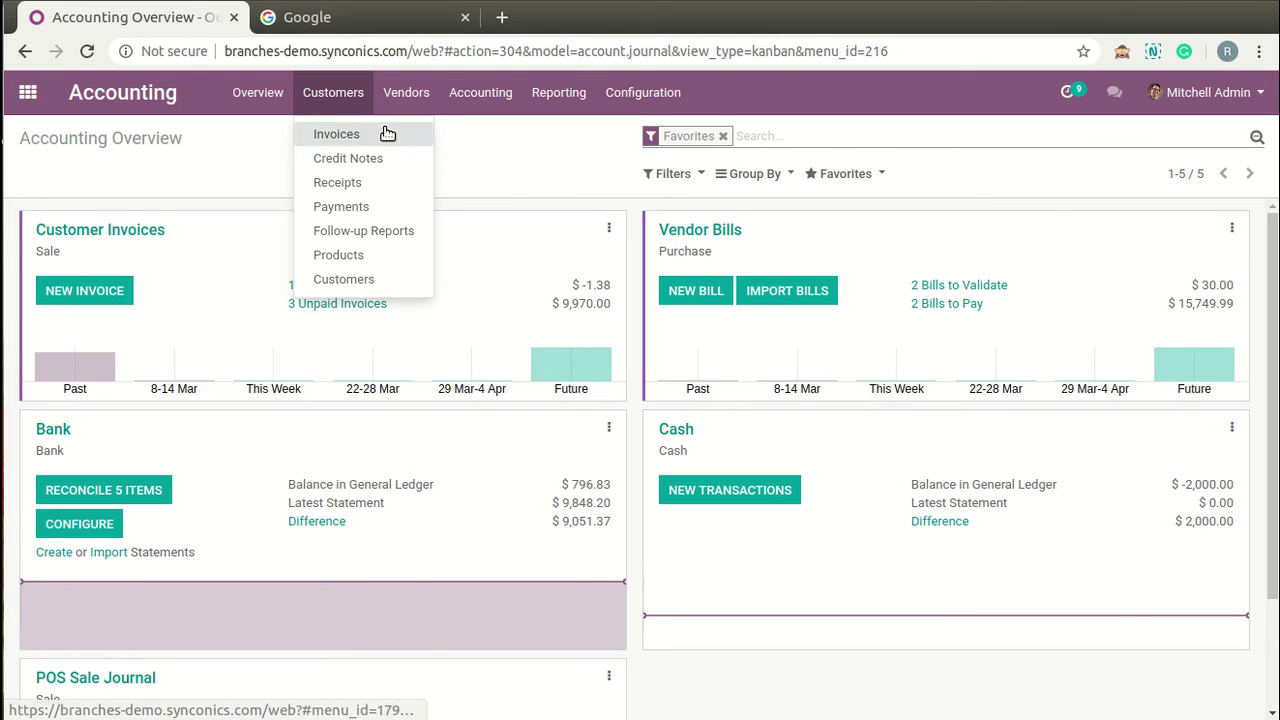
pyautogui.click(387, 134)
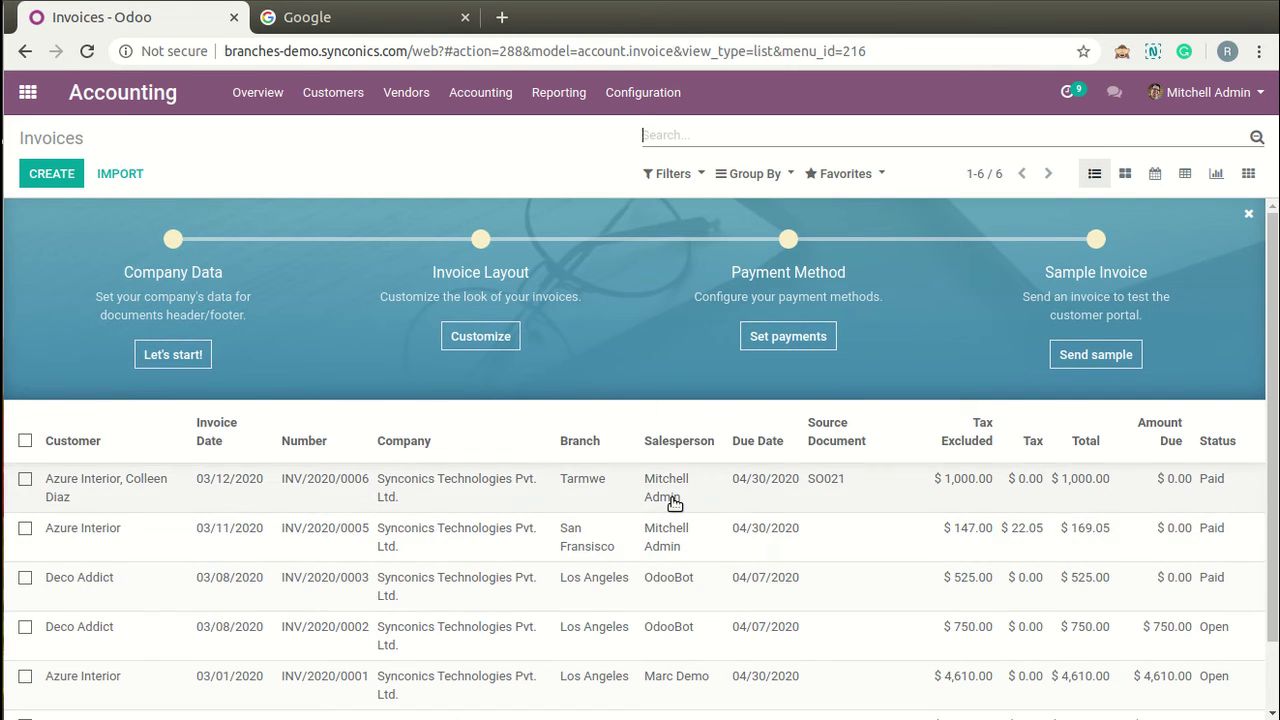
# Group the customer invoices by the custom Branch field
pyautogui.scroll(-1, 674, 500)
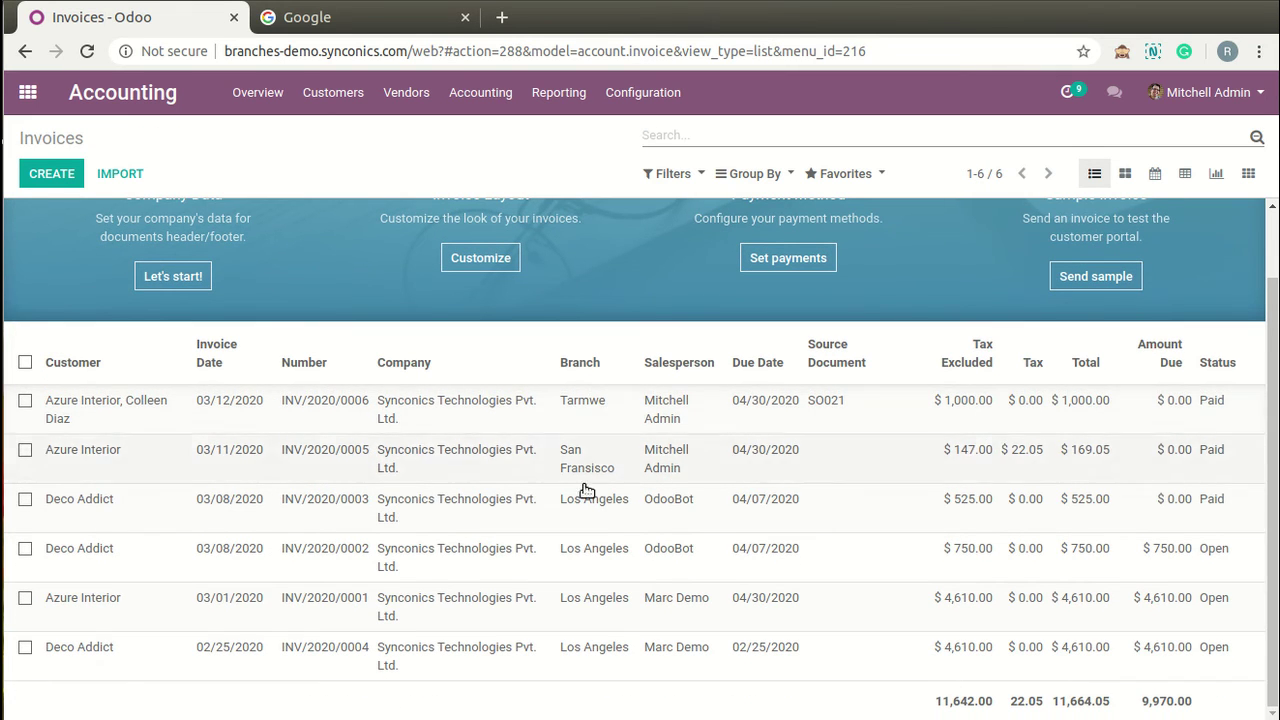
pyautogui.click(789, 176)
pyautogui.click(845, 375)
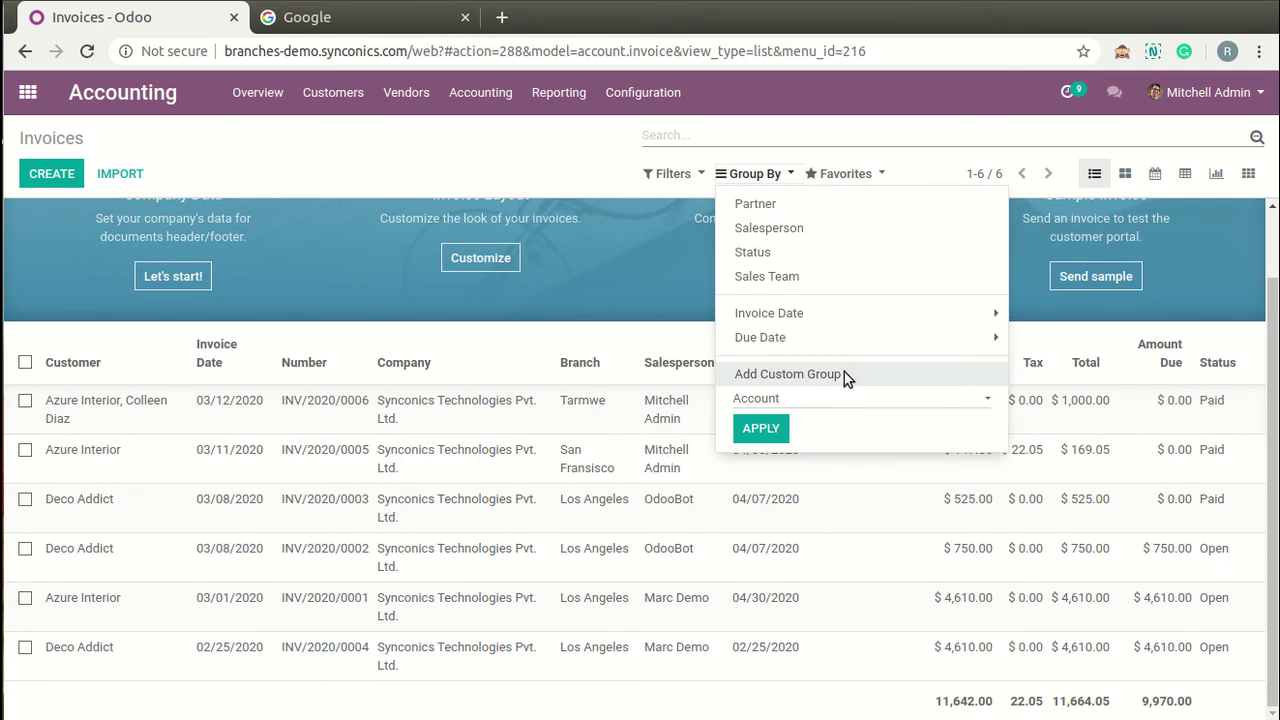
pyautogui.click(872, 398)
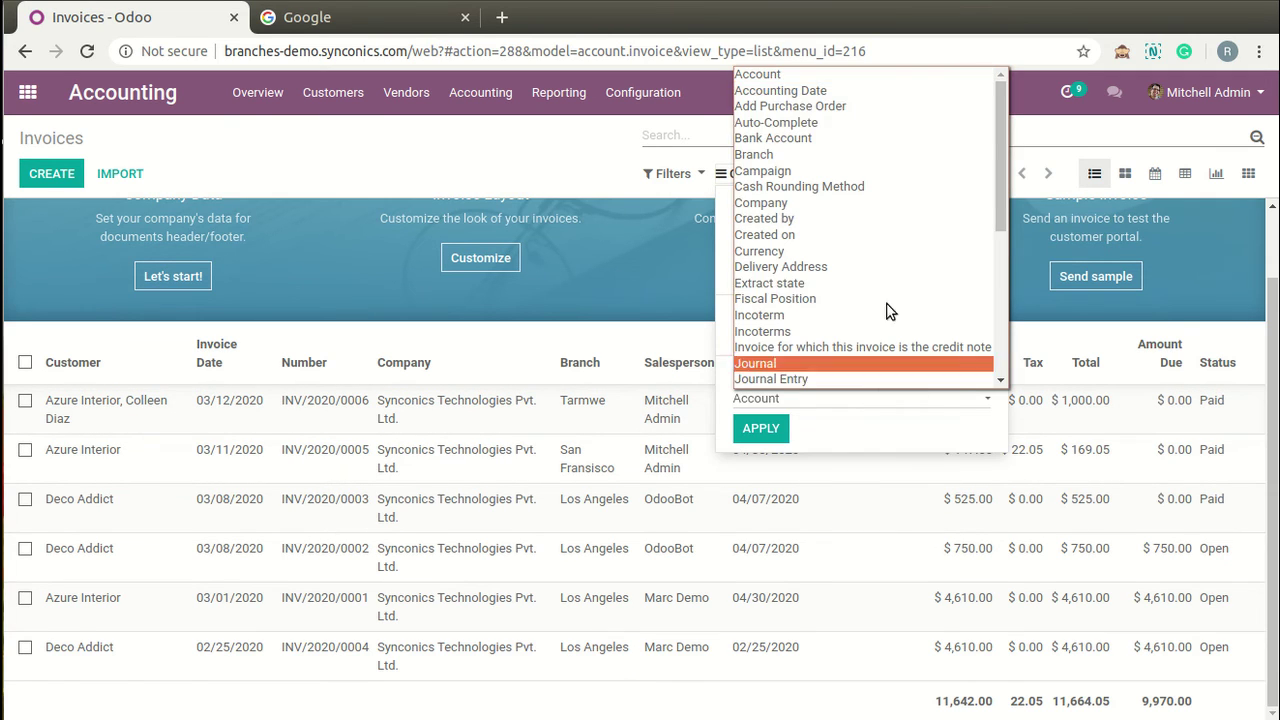
pyautogui.click(916, 156)
pyautogui.click(762, 430)
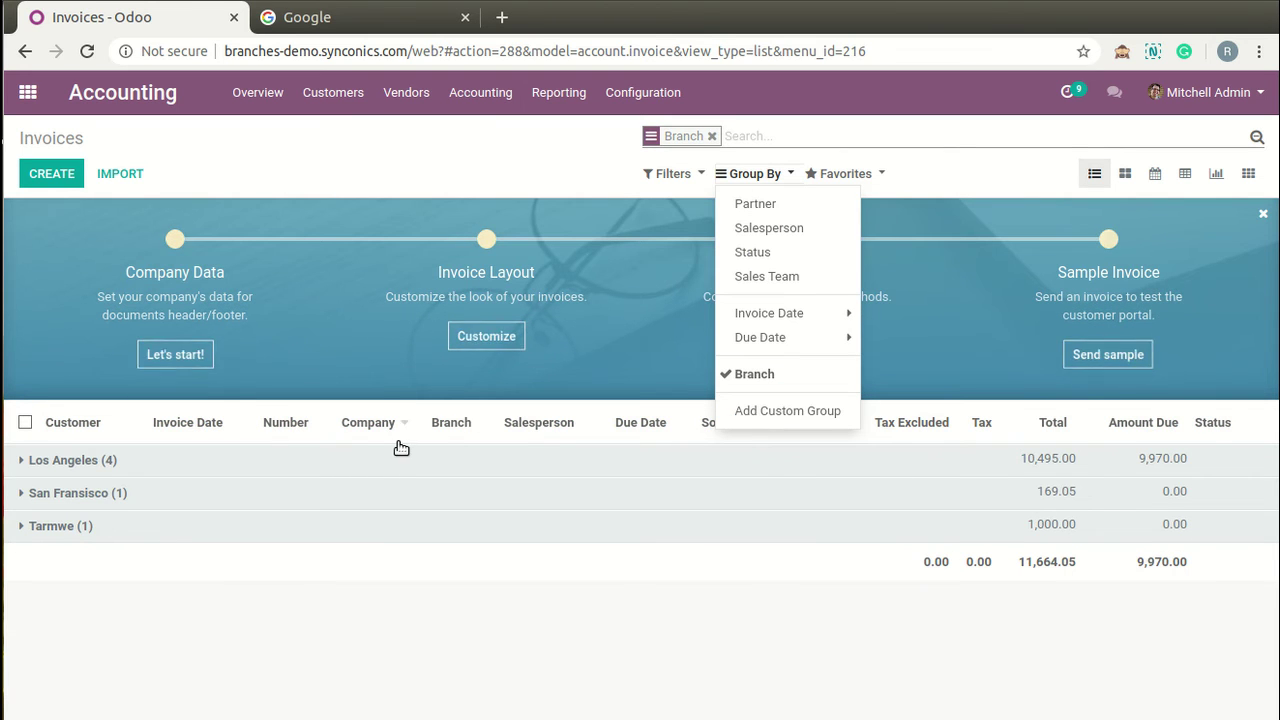
# Expand the Los Angeles, San Fransisco and Tarmwe invoice groups
pyautogui.click(401, 455)
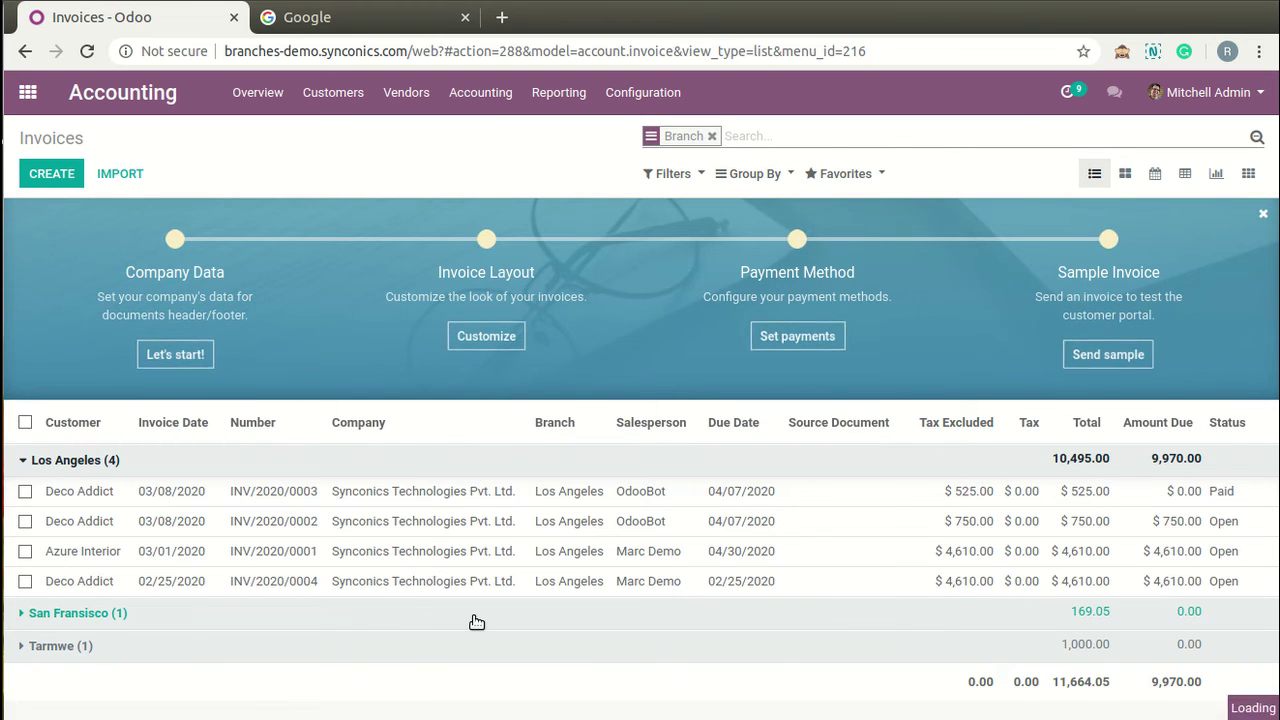
pyautogui.click(477, 622)
pyautogui.click(500, 680)
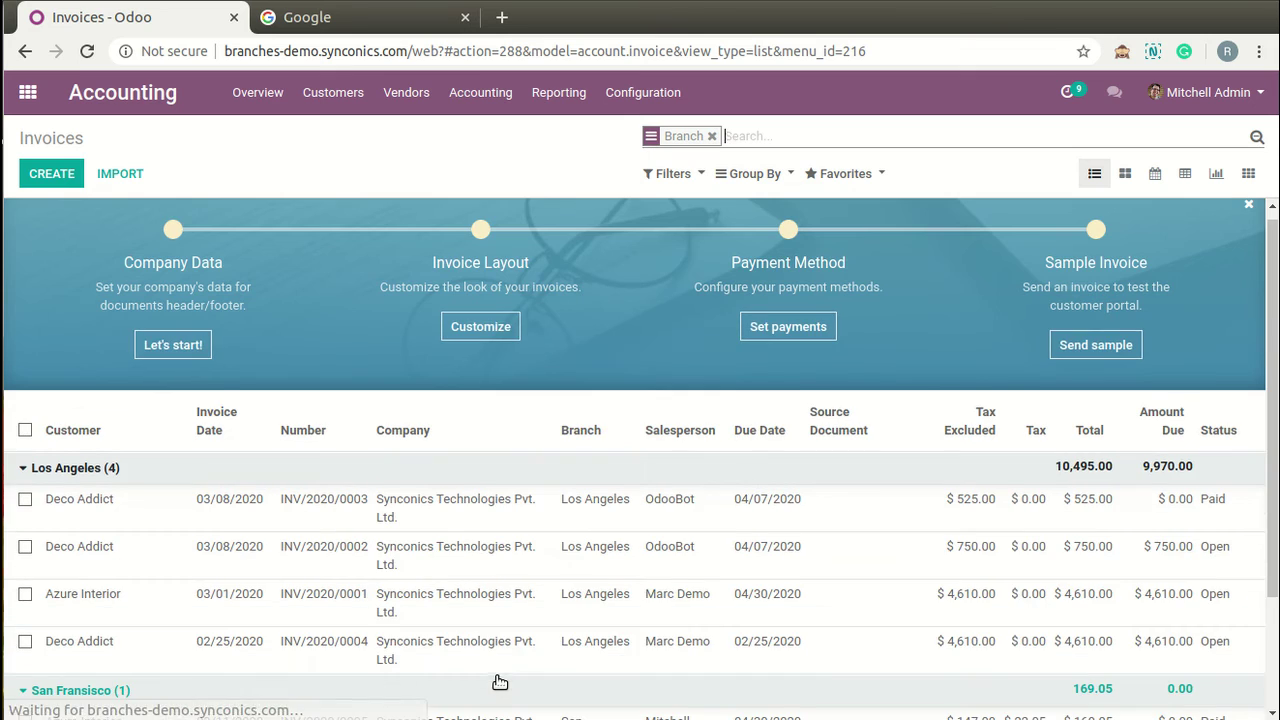
pyautogui.scroll(-3, 500, 682)
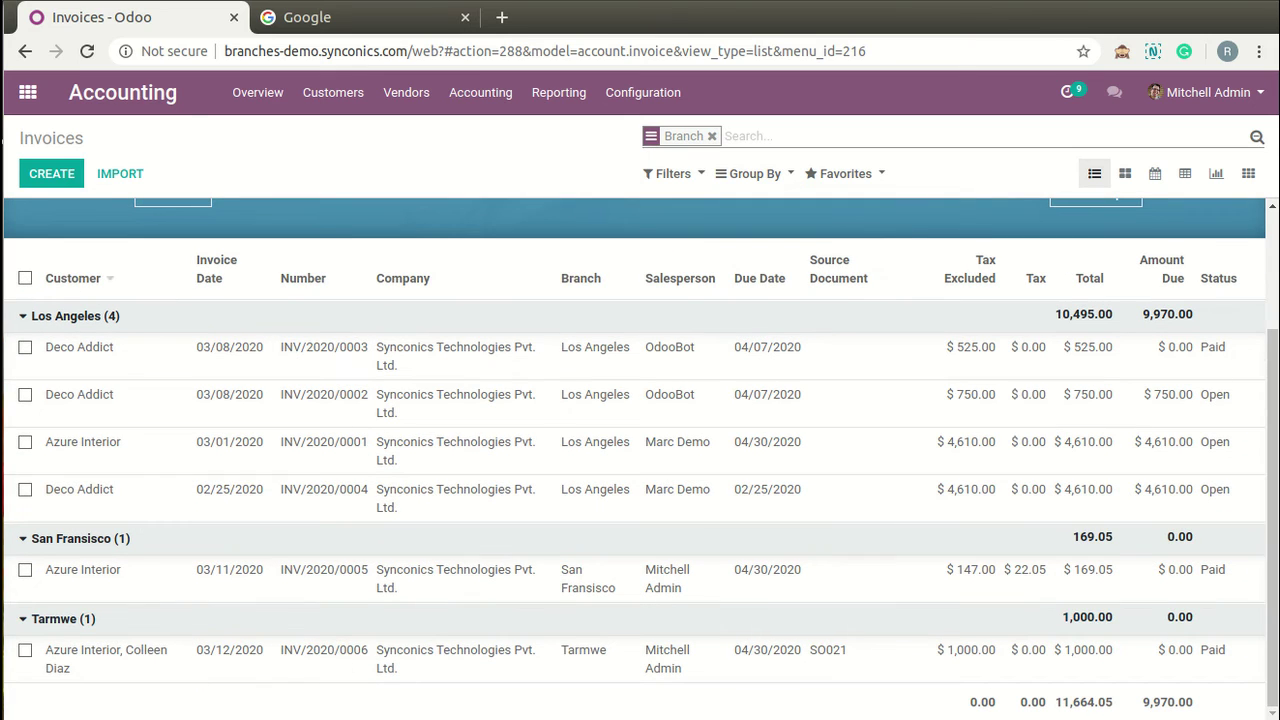
pyautogui.click(358, 100)
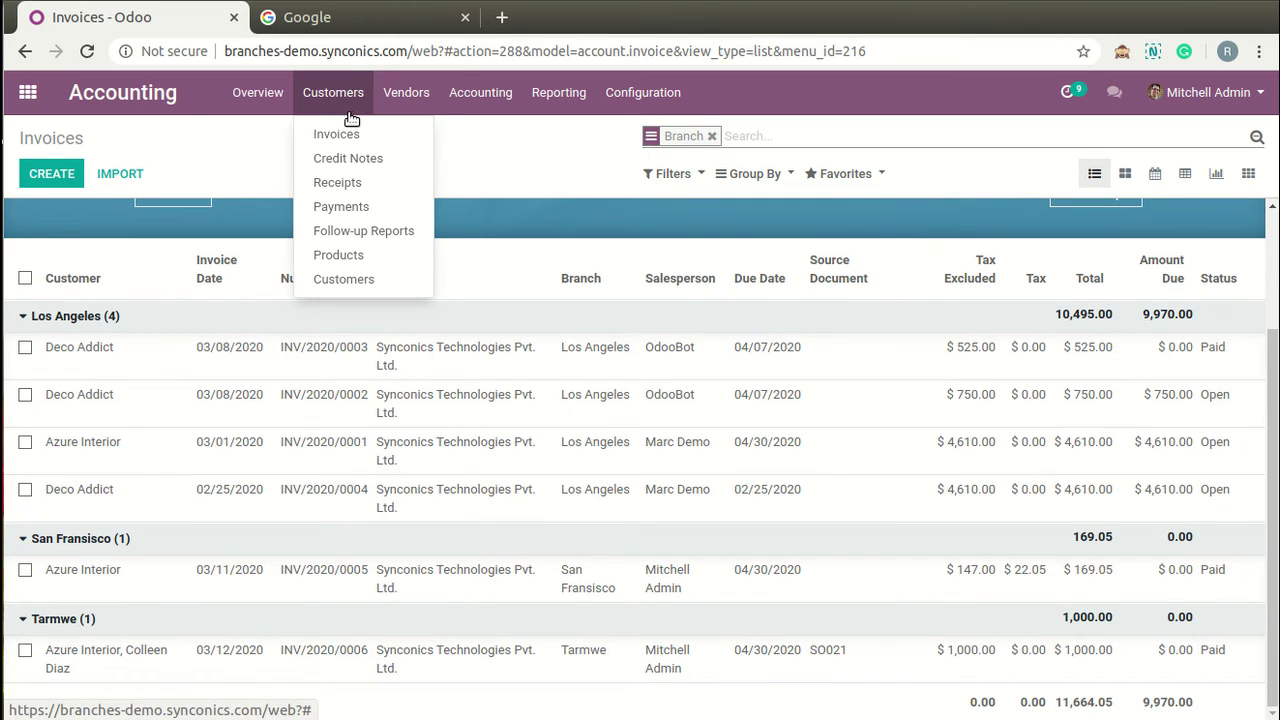
# Open the Vendor Bills list and group it by the custom Branch field
pyautogui.moveTo(407, 104)
pyautogui.click(442, 142)
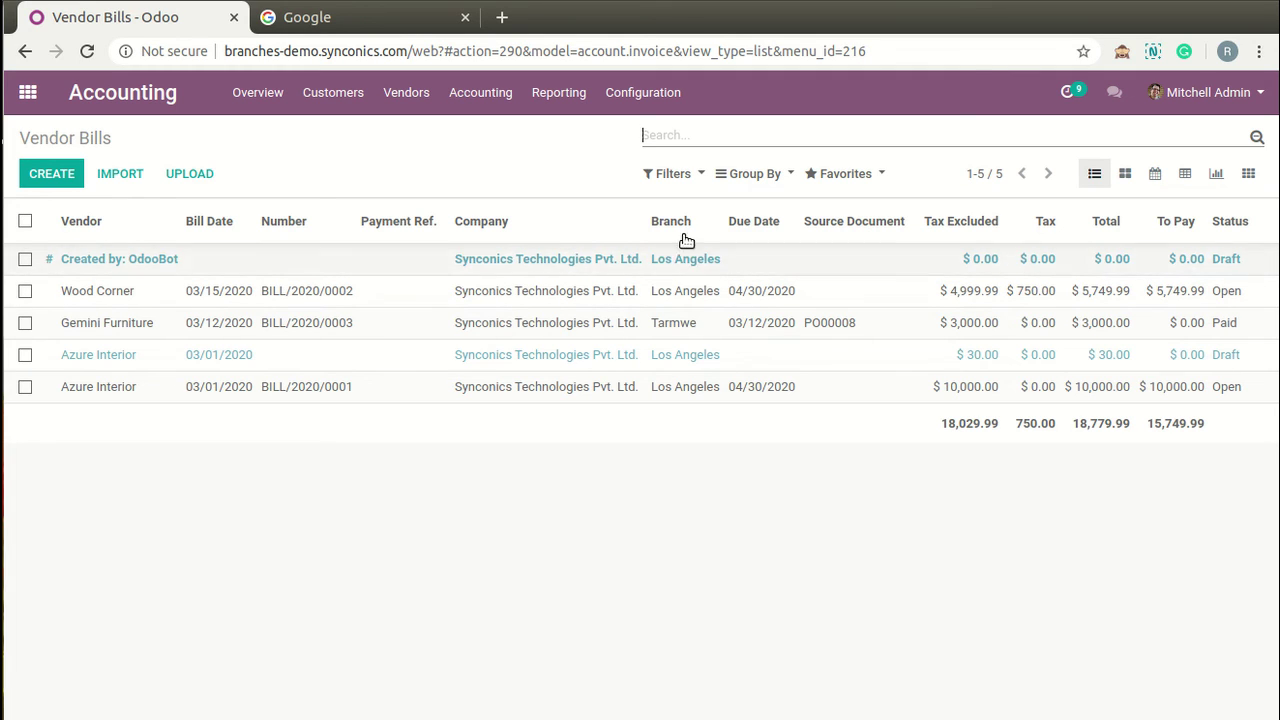
pyautogui.click(768, 175)
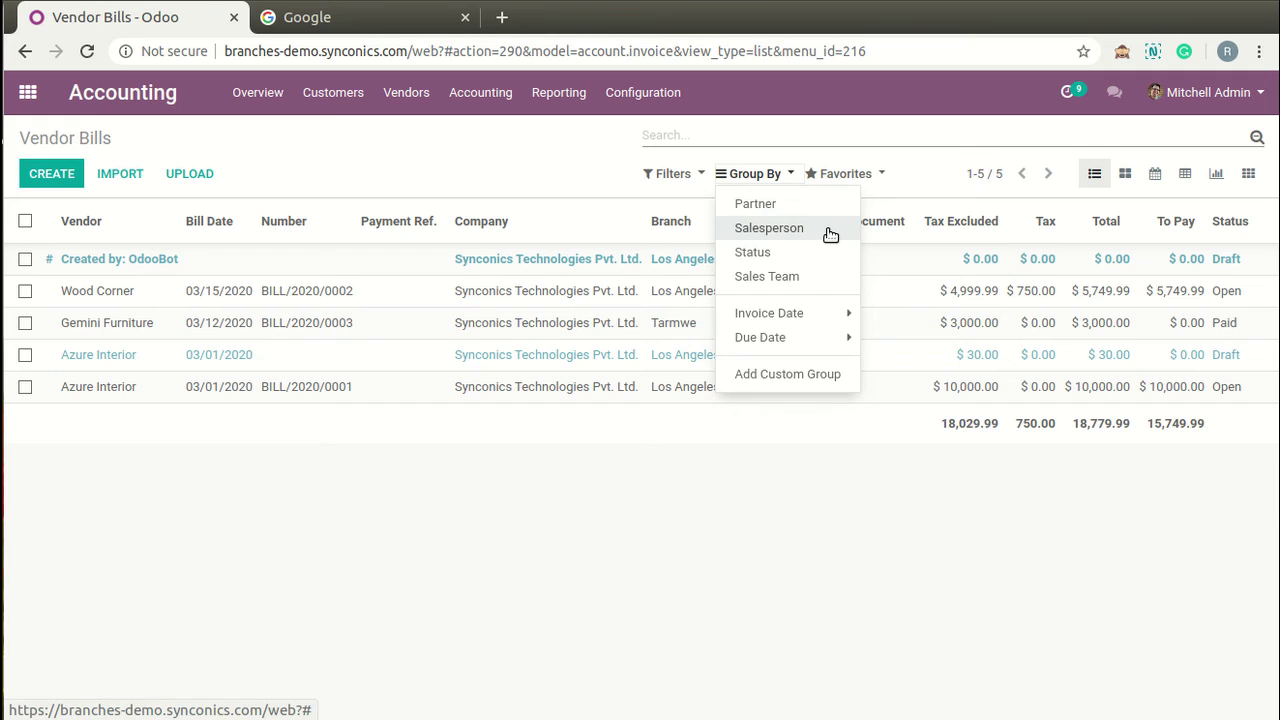
pyautogui.click(831, 374)
pyautogui.click(895, 400)
pyautogui.scroll(-1, 905, 375)
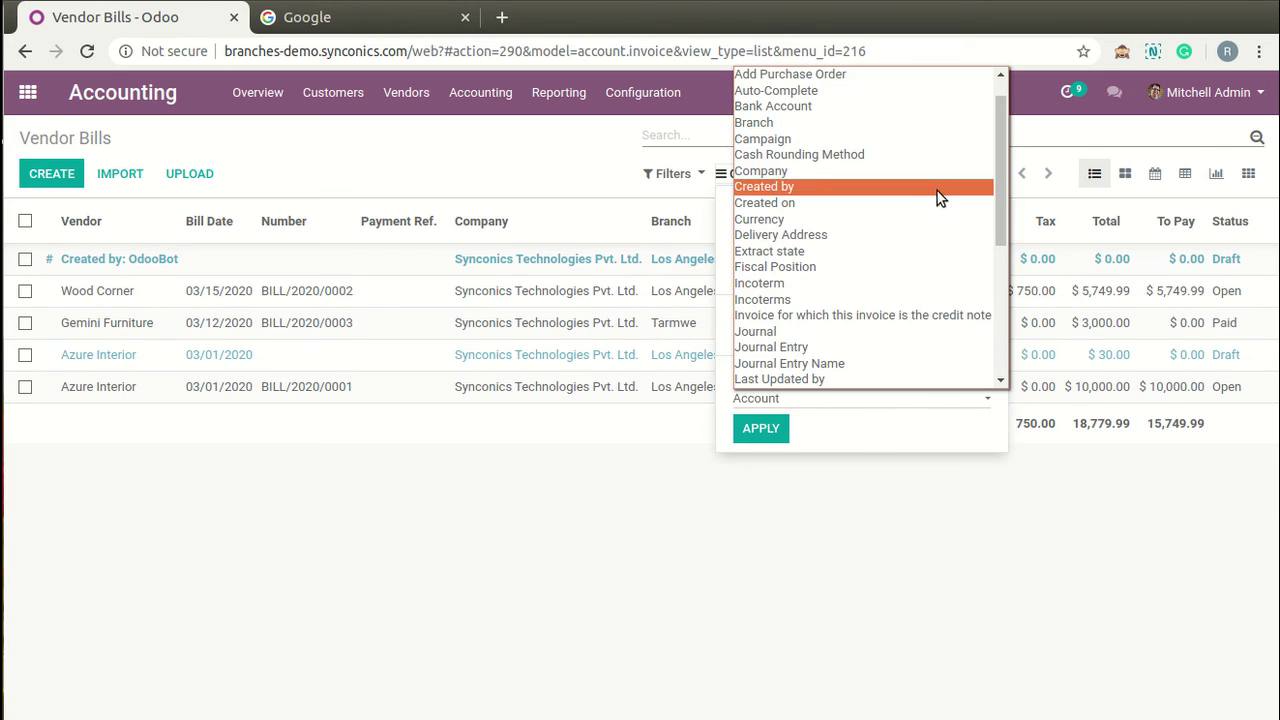
pyautogui.click(970, 121)
pyautogui.click(770, 430)
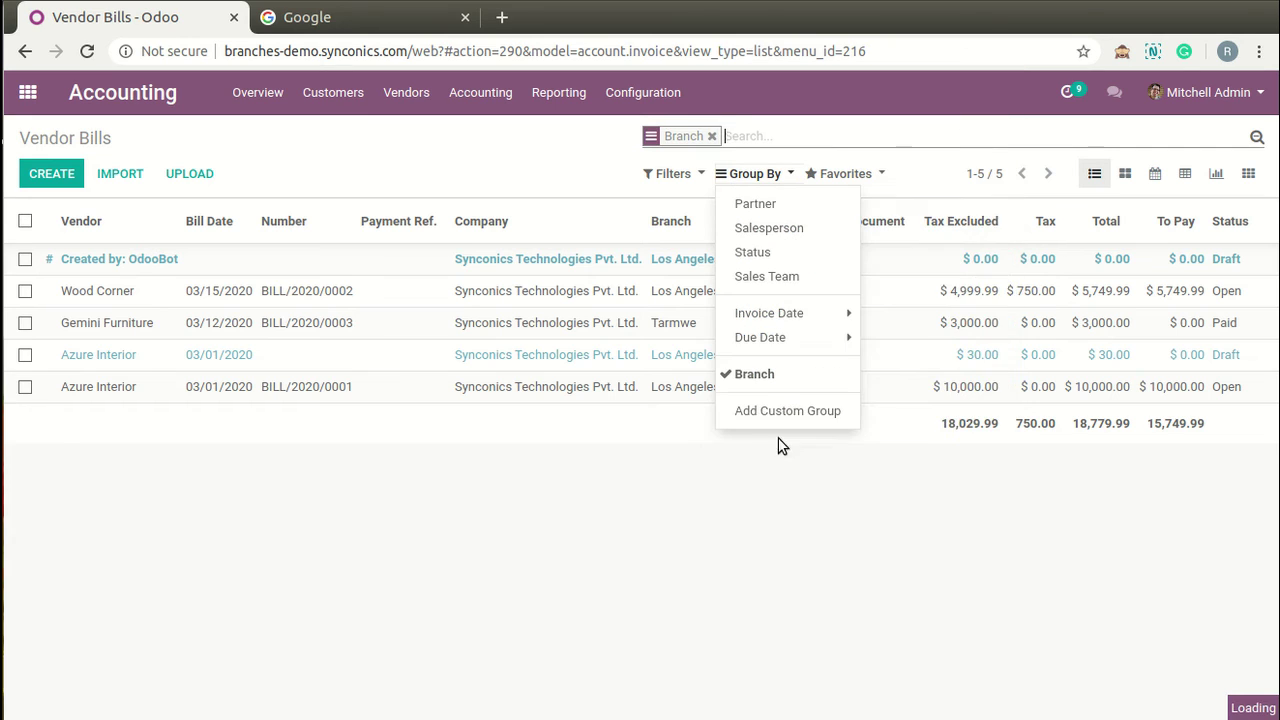
# Expand the Los Angeles (15,779.99) and Tarmwe (3,000.00) bill groups
pyautogui.click(458, 262)
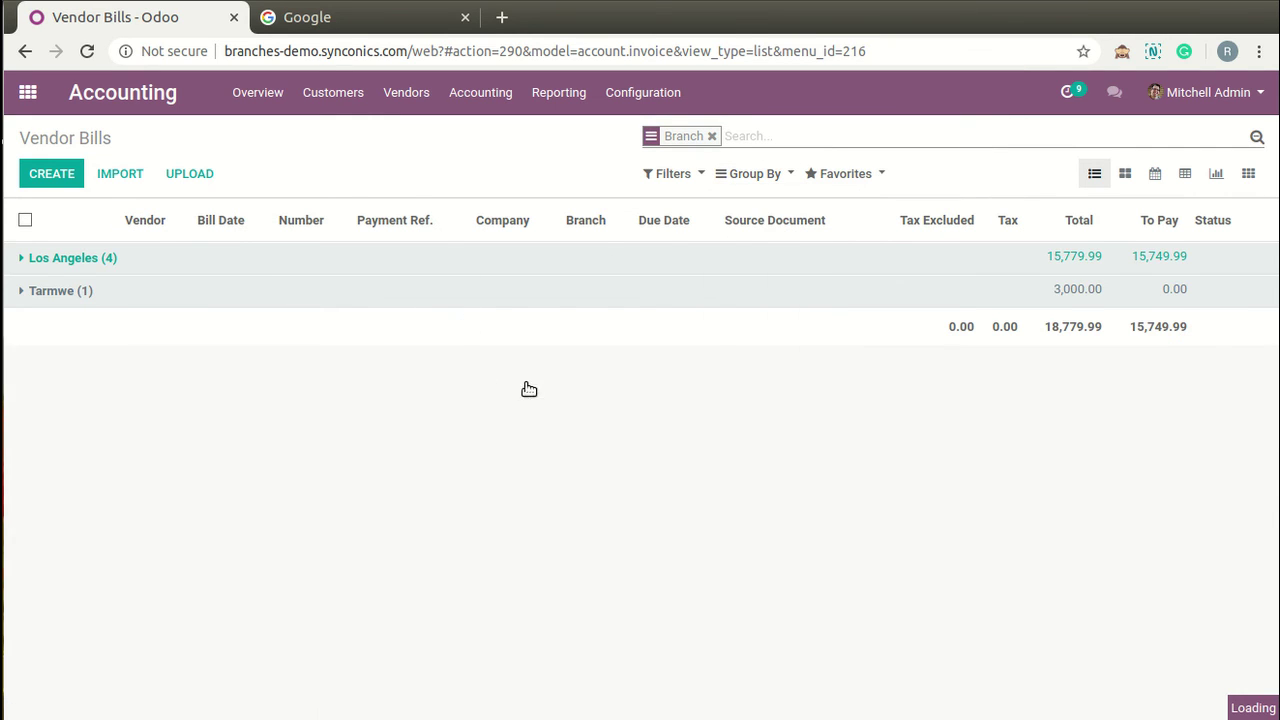
pyautogui.click(510, 492)
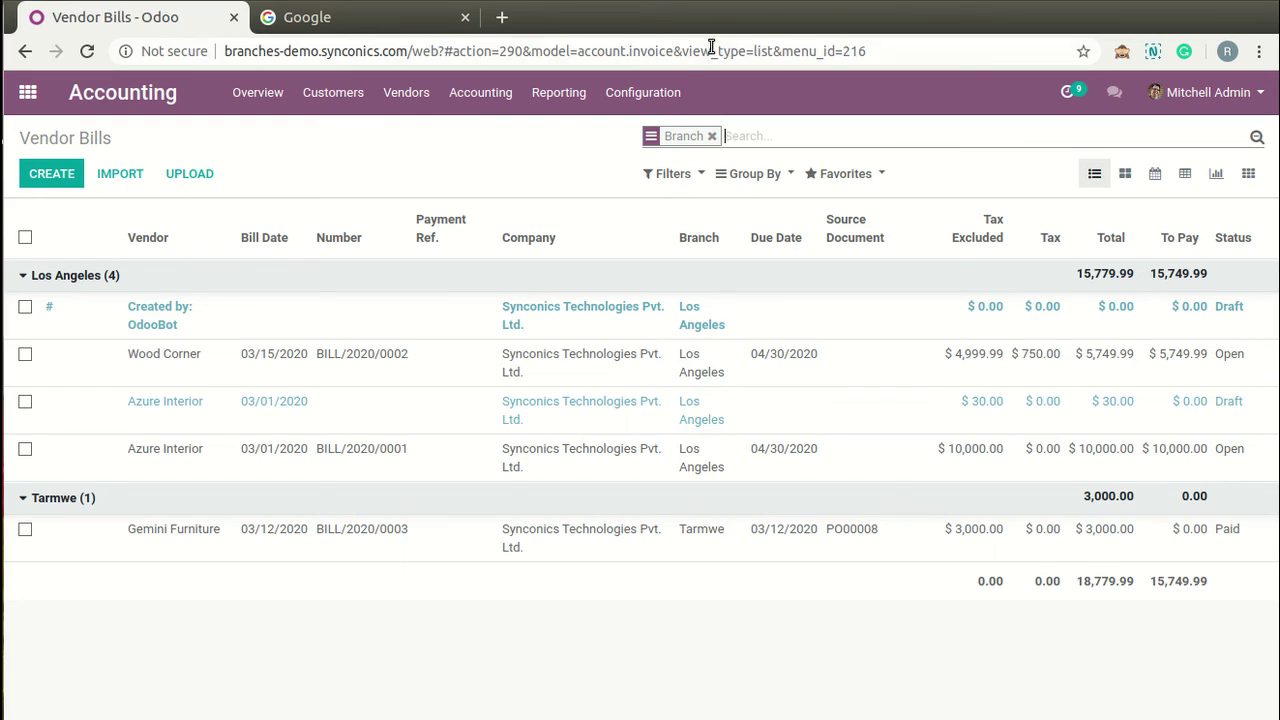
pyautogui.click(310, 93)
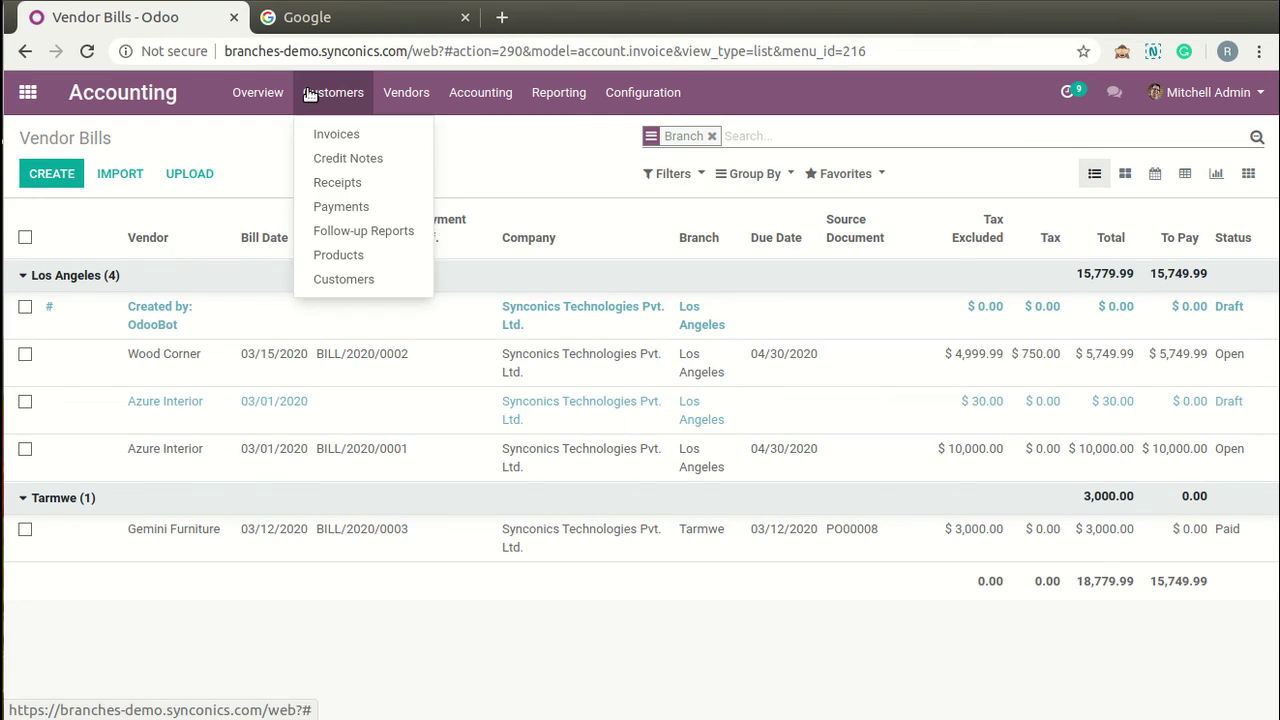
# Confirm the draft Azure Interior customer receipt ($2,646.84, 03/19/2020) belongs to the Los Angeles branch
pyautogui.click(371, 182)
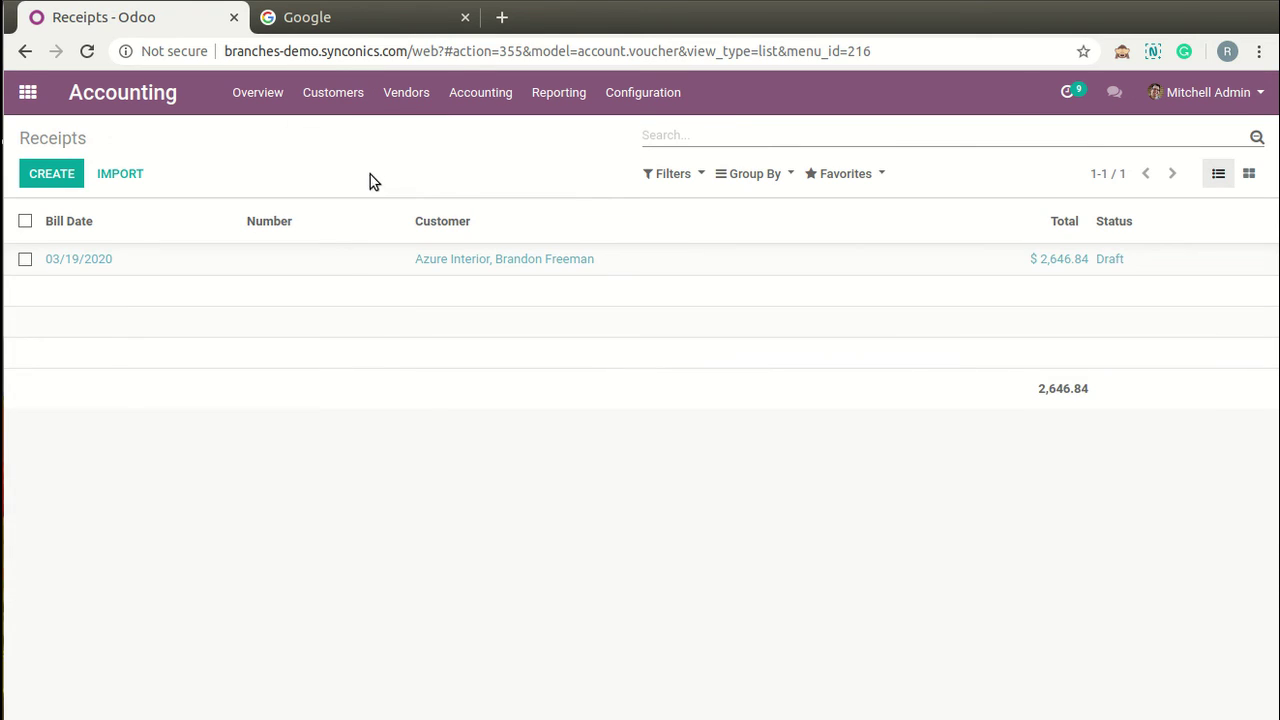
pyautogui.click(381, 276)
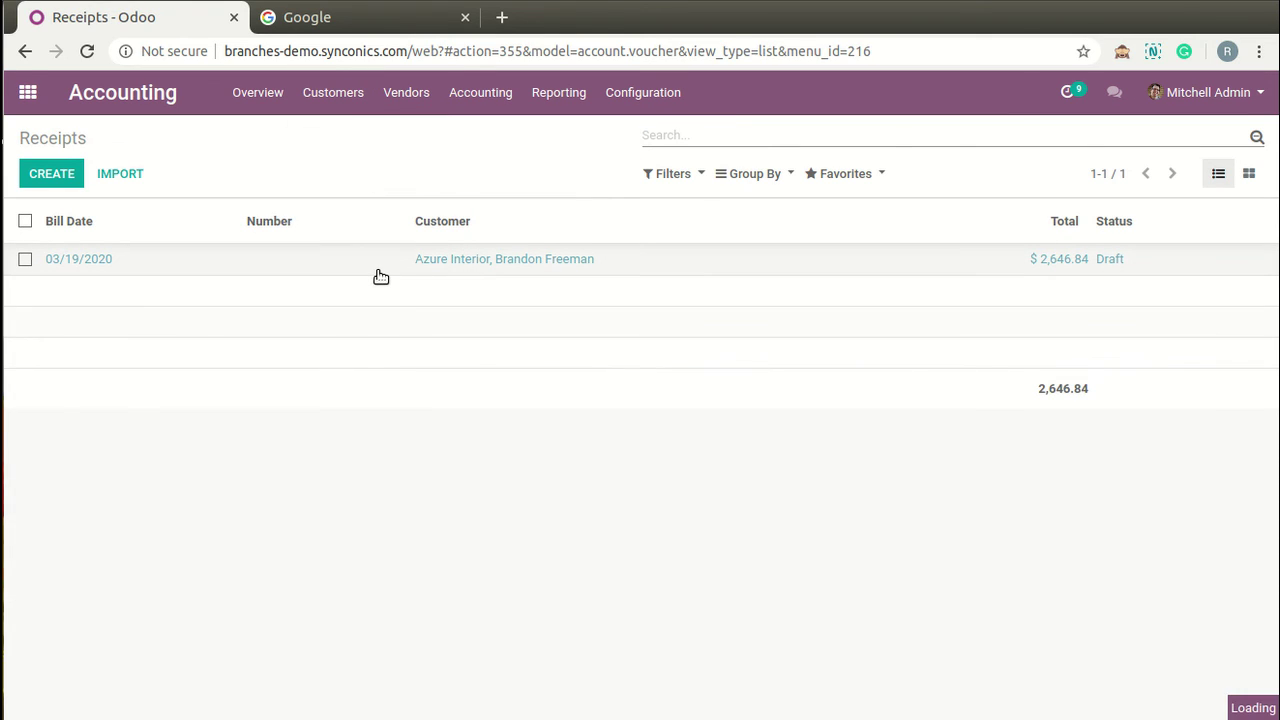
pyautogui.scroll(-1, 190, 464)
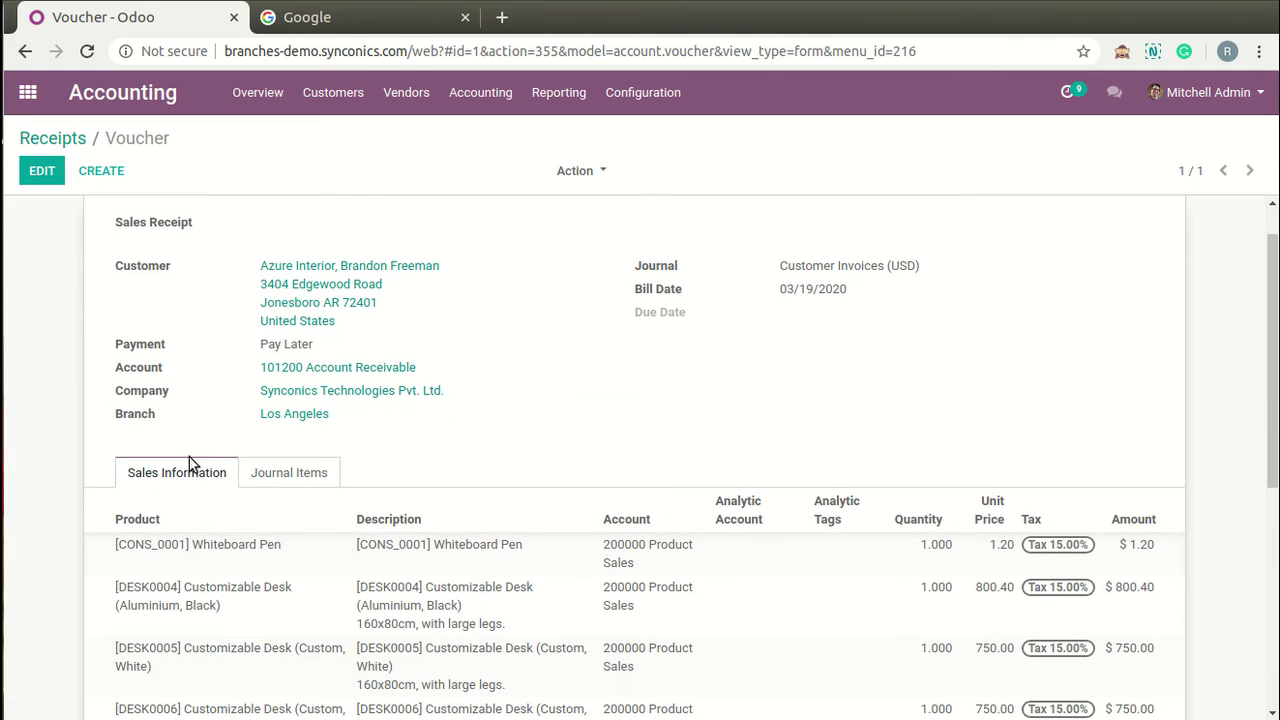
pyautogui.scroll(1, 345, 428)
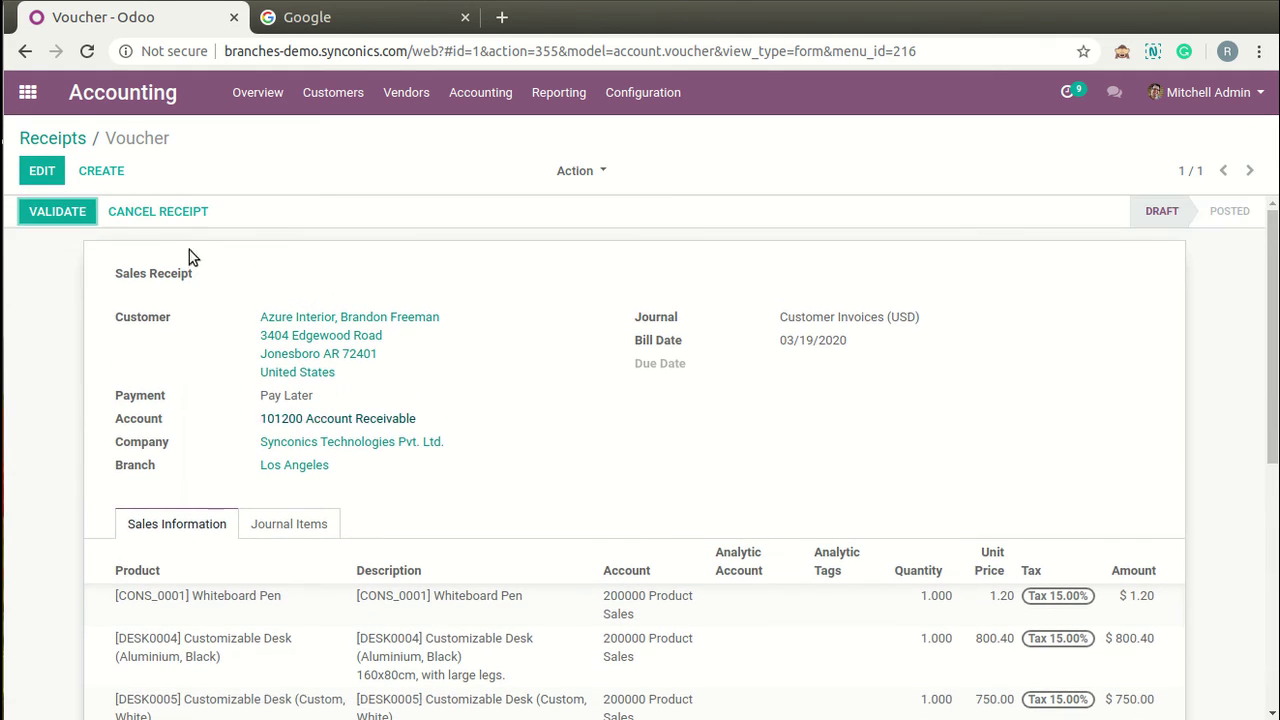
pyautogui.click(80, 143)
pyautogui.click(345, 104)
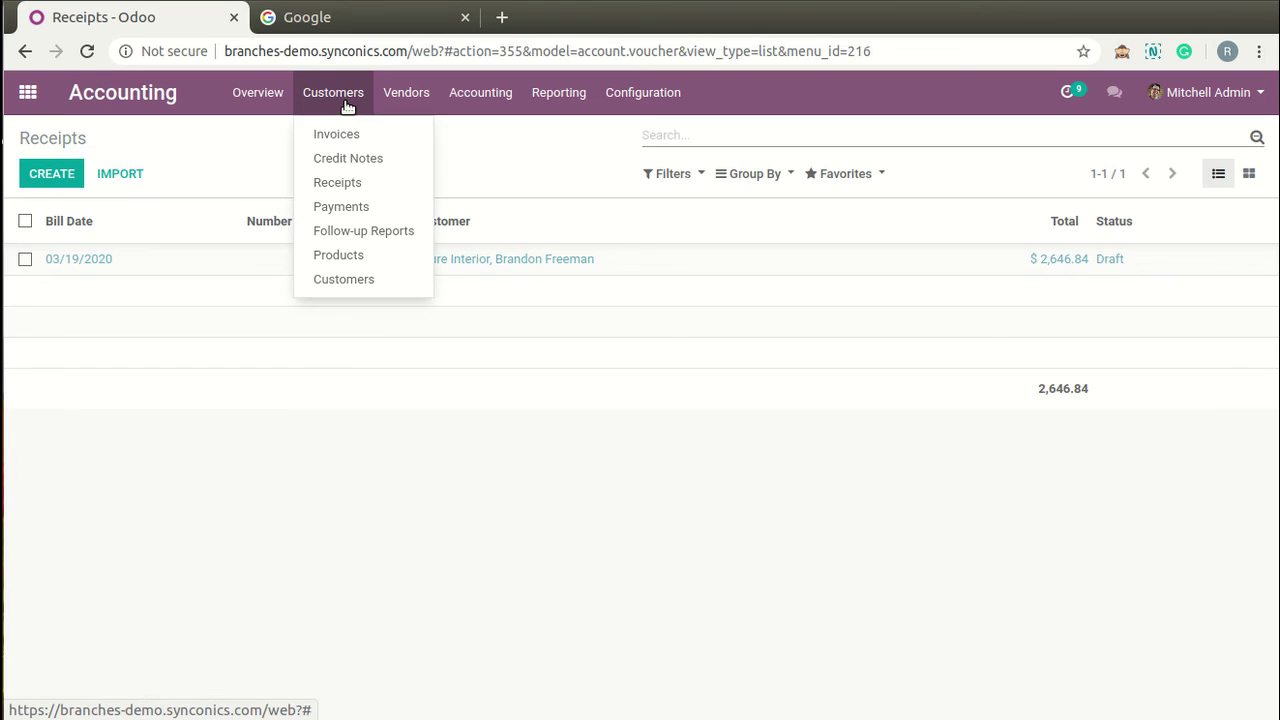
# Confirm the draft Azure Interior credit note belongs to Tarmwe, then bring up customer Payments
pyautogui.click(334, 338)
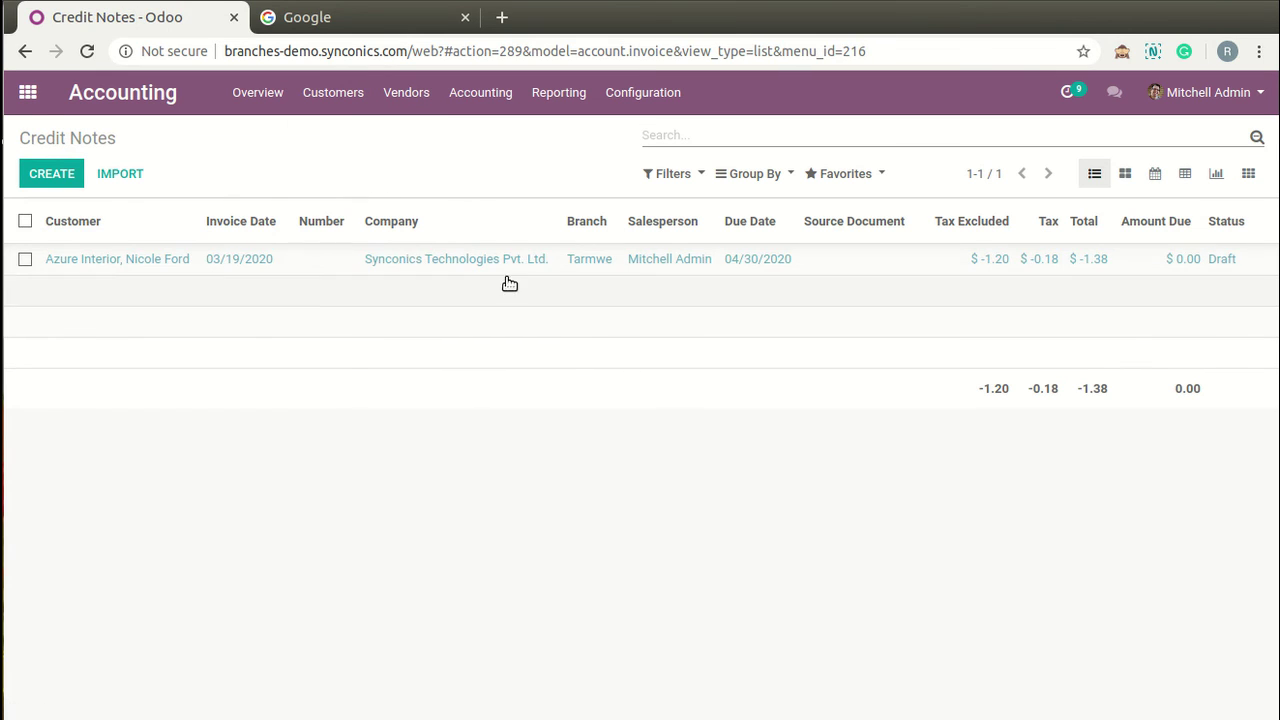
pyautogui.click(520, 272)
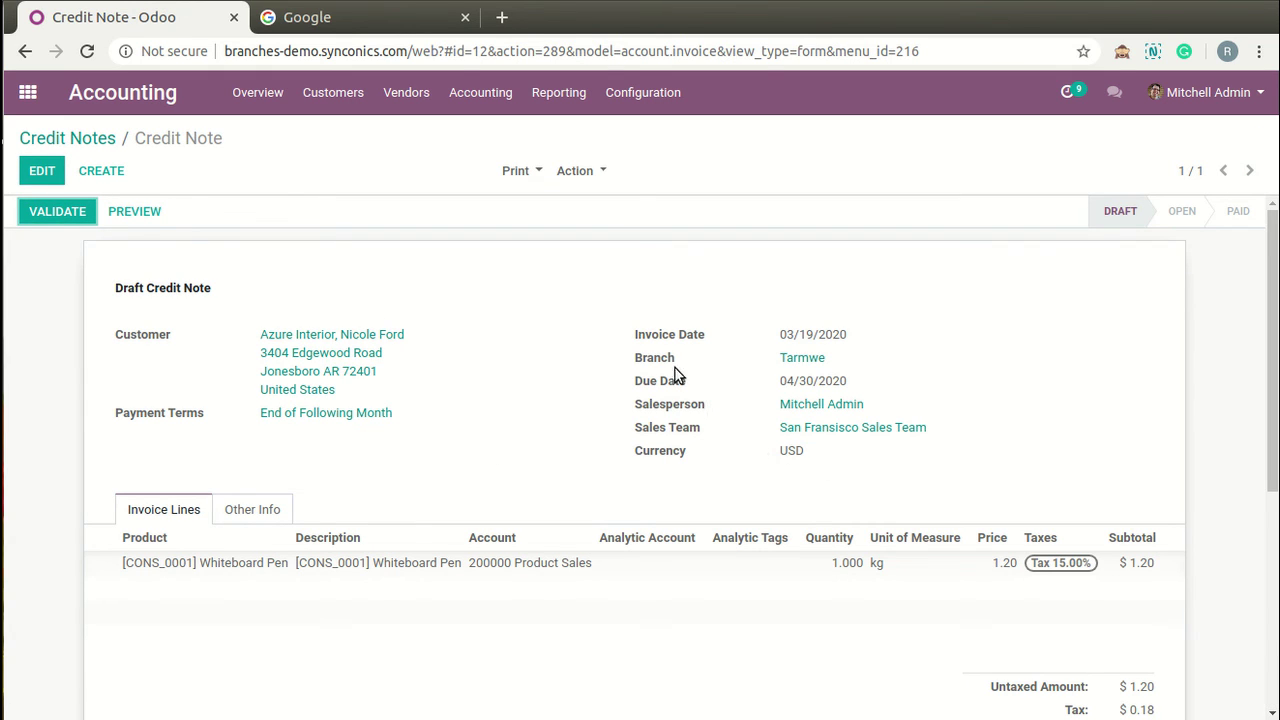
pyautogui.click(72, 137)
pyautogui.click(352, 96)
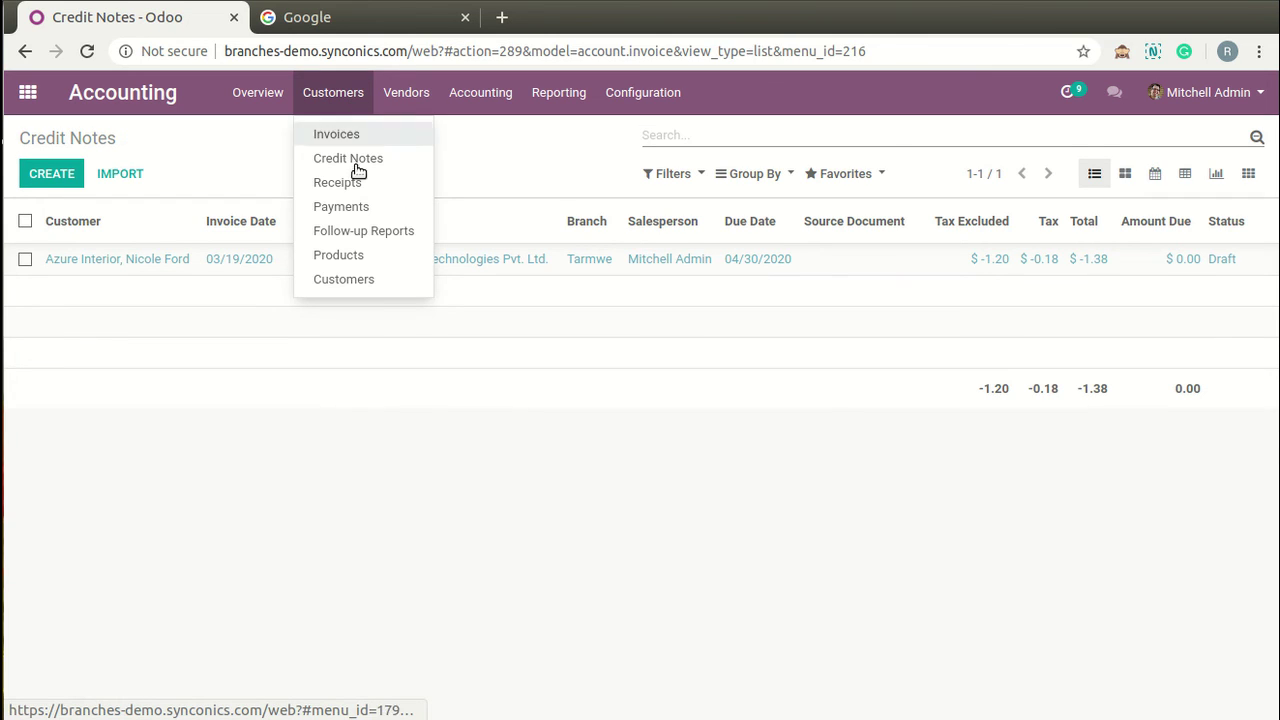
pyautogui.click(393, 215)
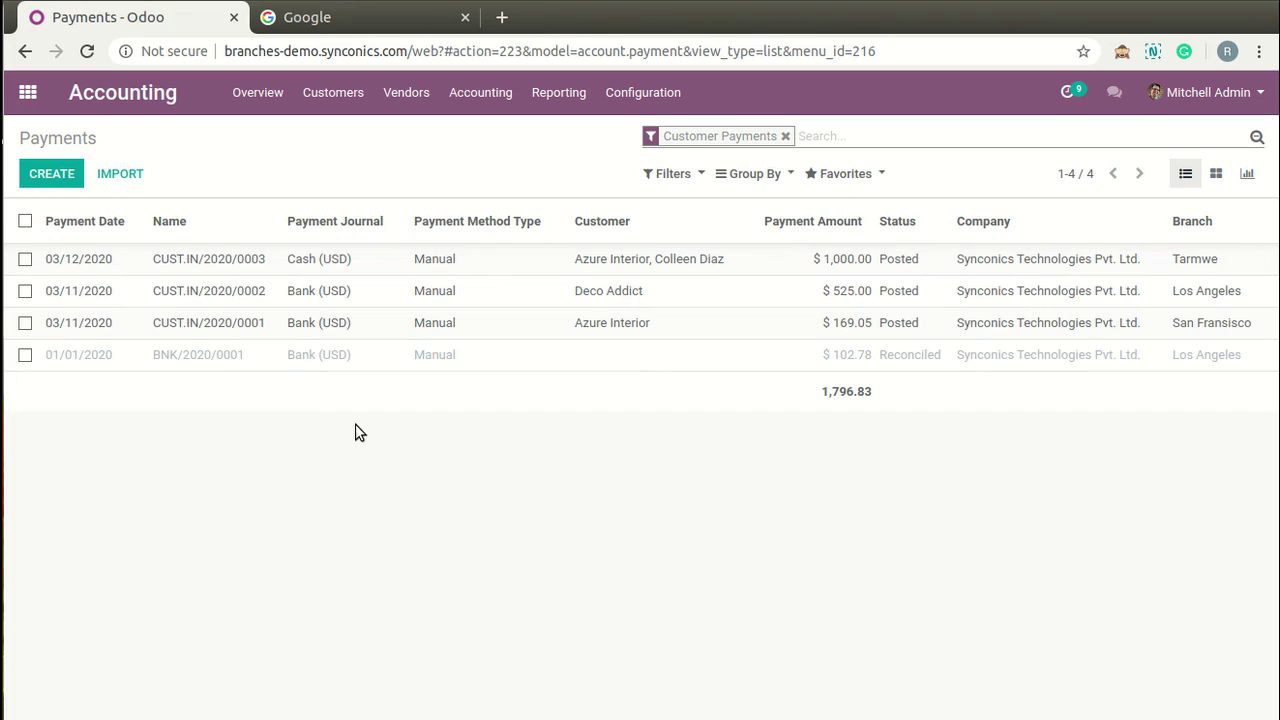
# Check CUST.IN/2020/0003's branch, group customer payments by Branch with groups expanded, then open Overview
pyautogui.click(510, 270)
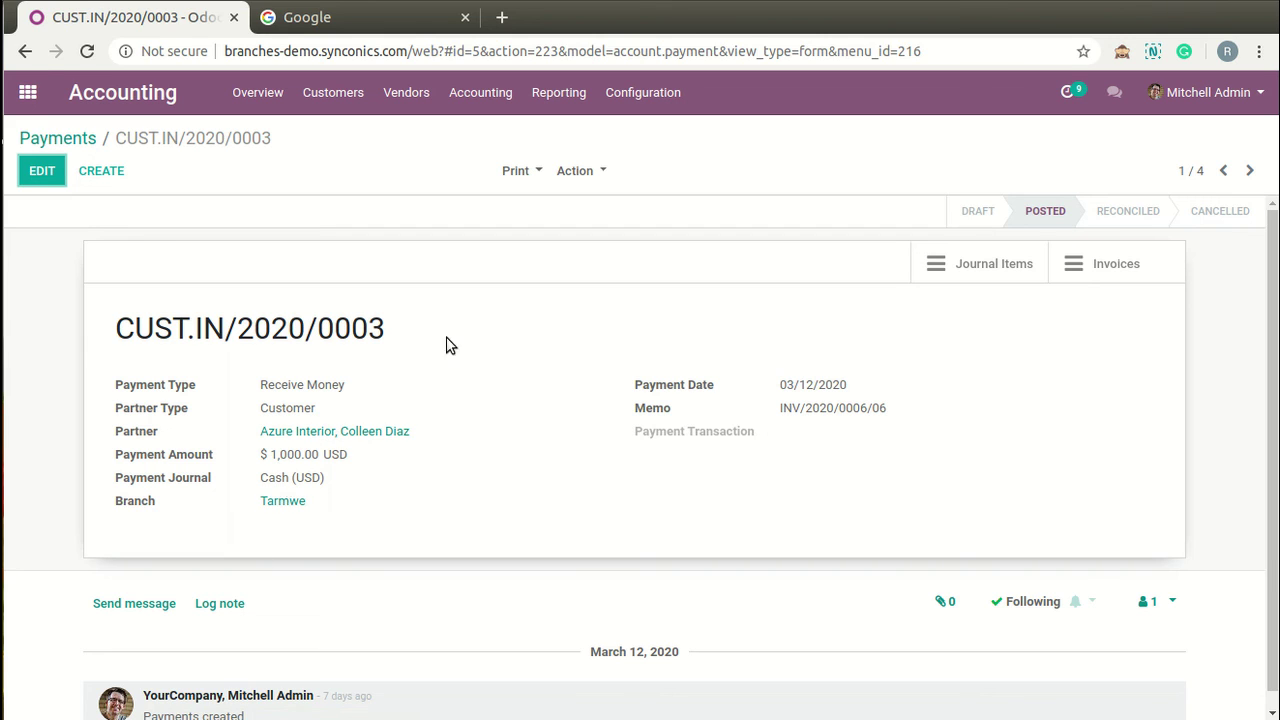
pyautogui.click(43, 137)
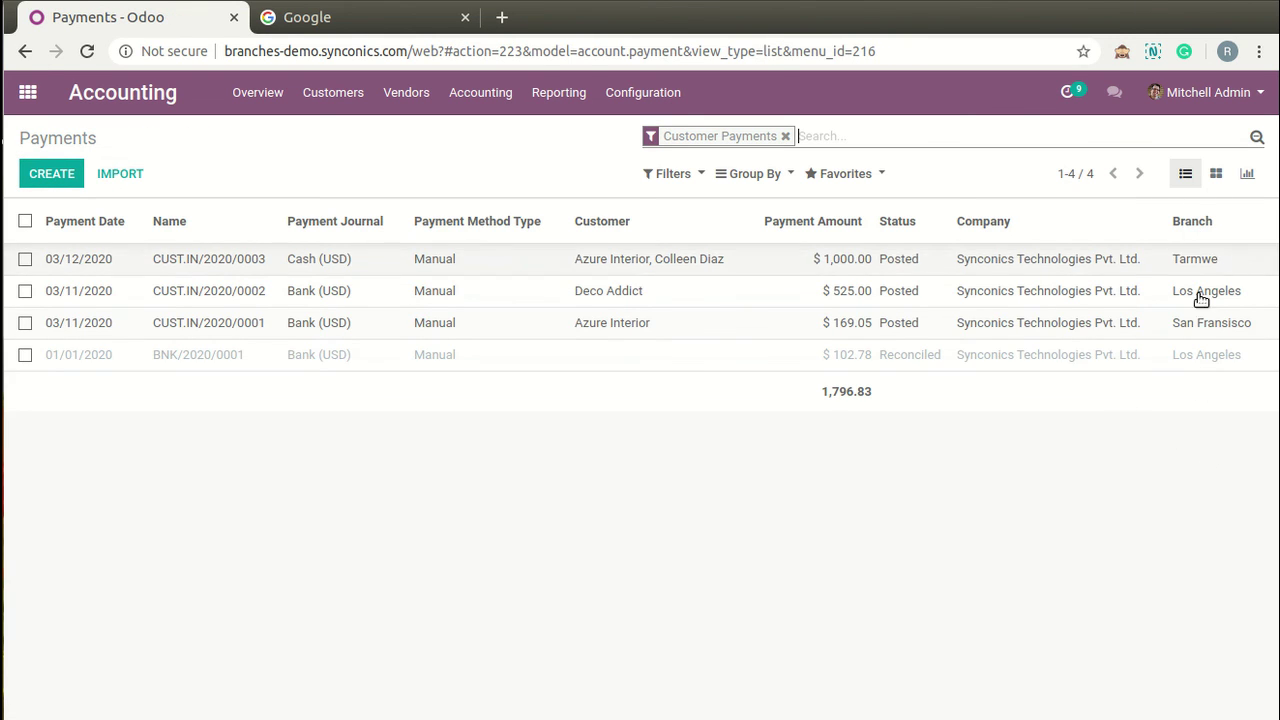
pyautogui.click(776, 176)
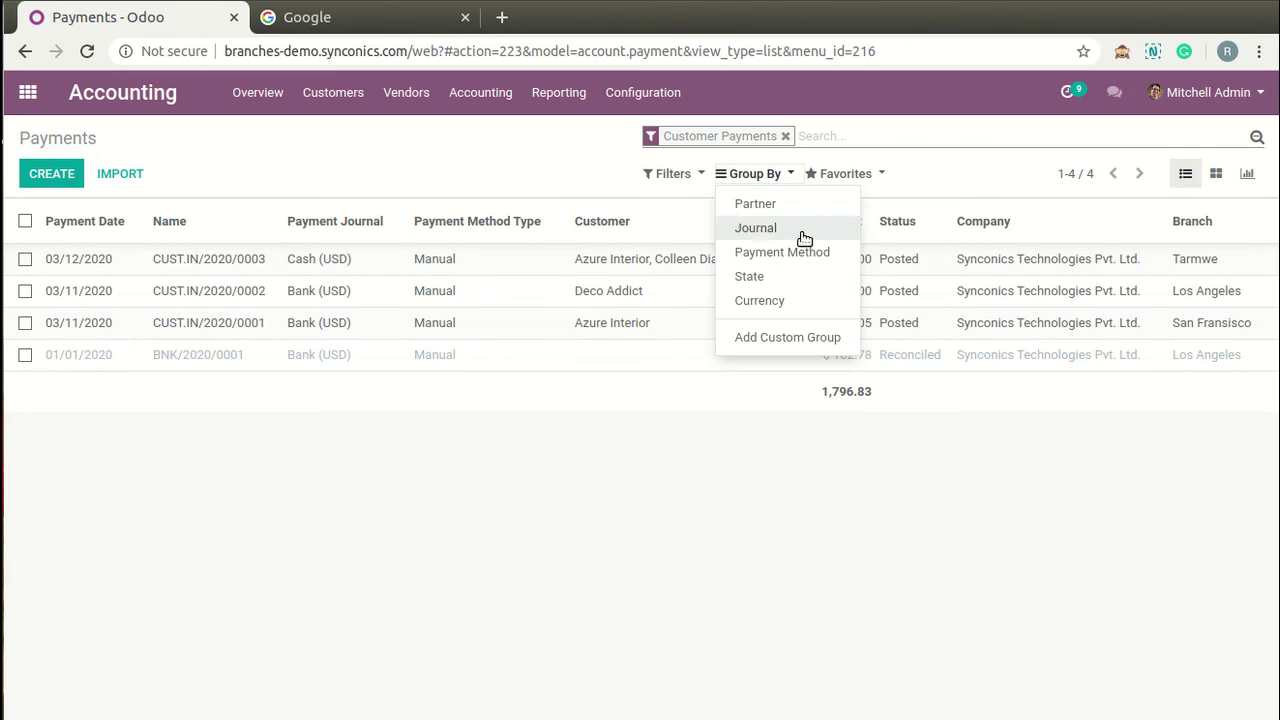
pyautogui.click(840, 336)
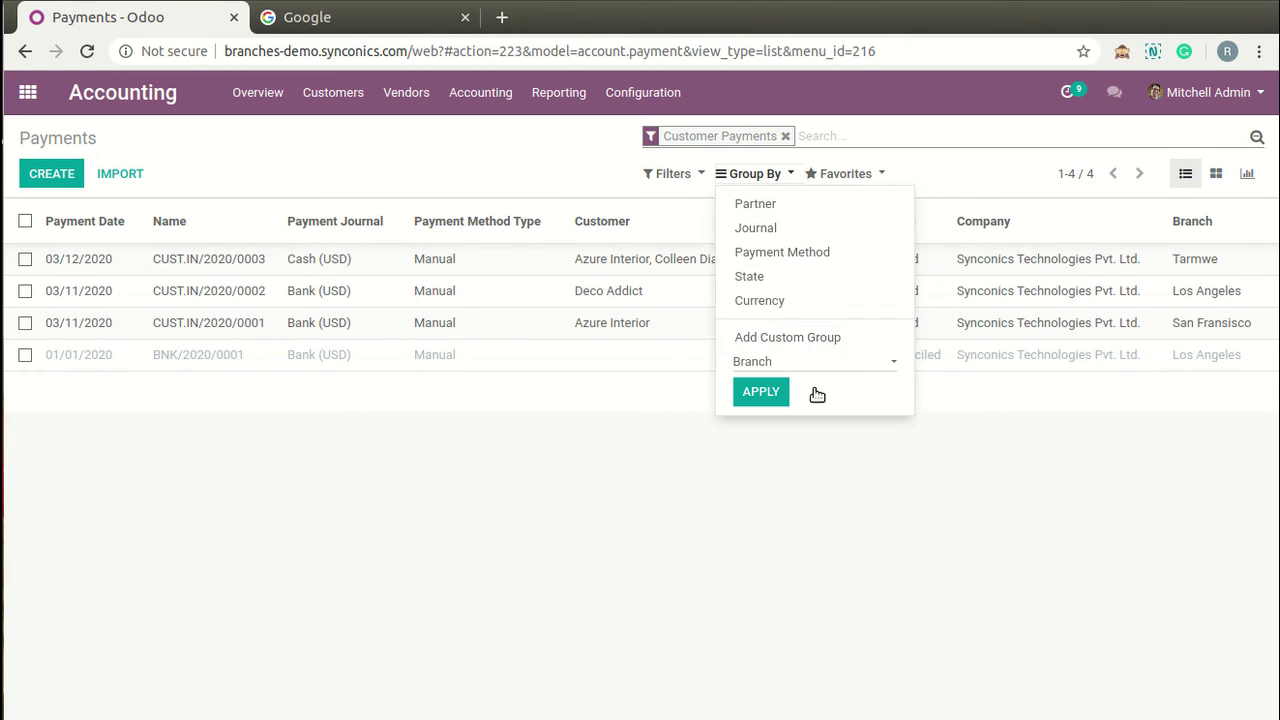
pyautogui.click(777, 391)
pyautogui.click(439, 318)
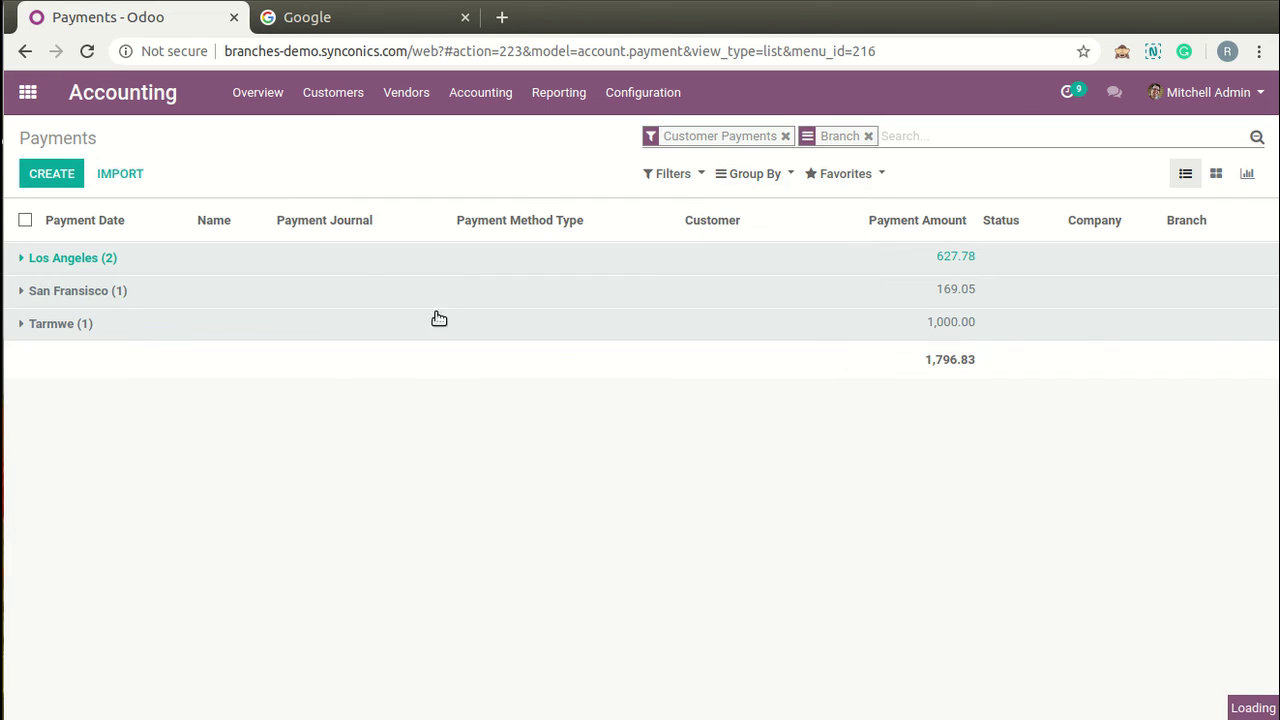
pyautogui.click(444, 352)
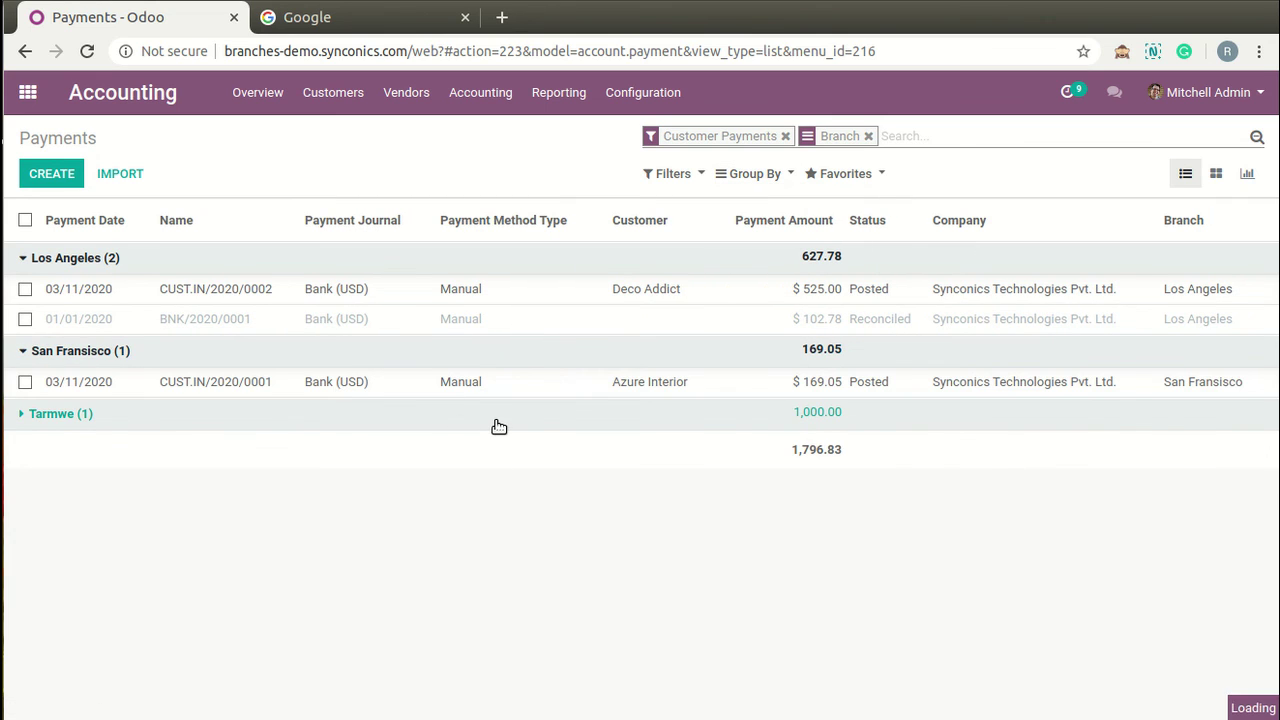
pyautogui.click(257, 100)
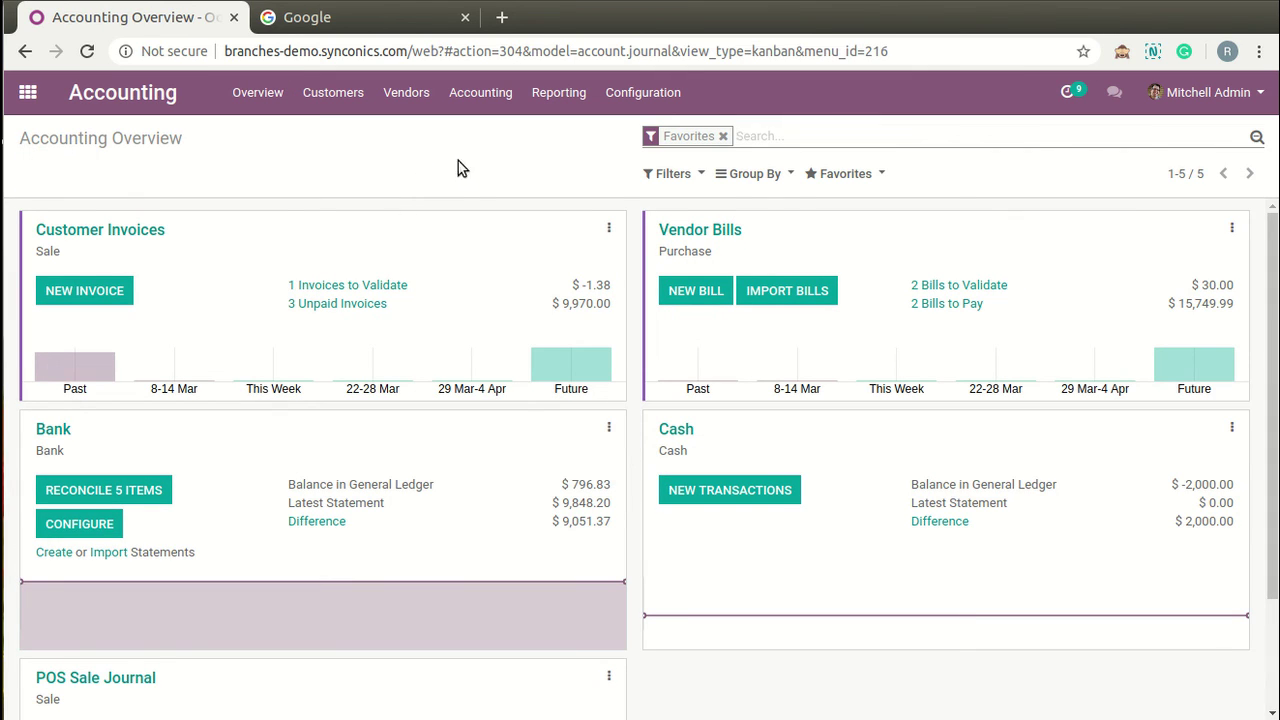
# Inspect journal entry STJ/2020/0004 from the Journal Entries list to see its branch
pyautogui.click(459, 107)
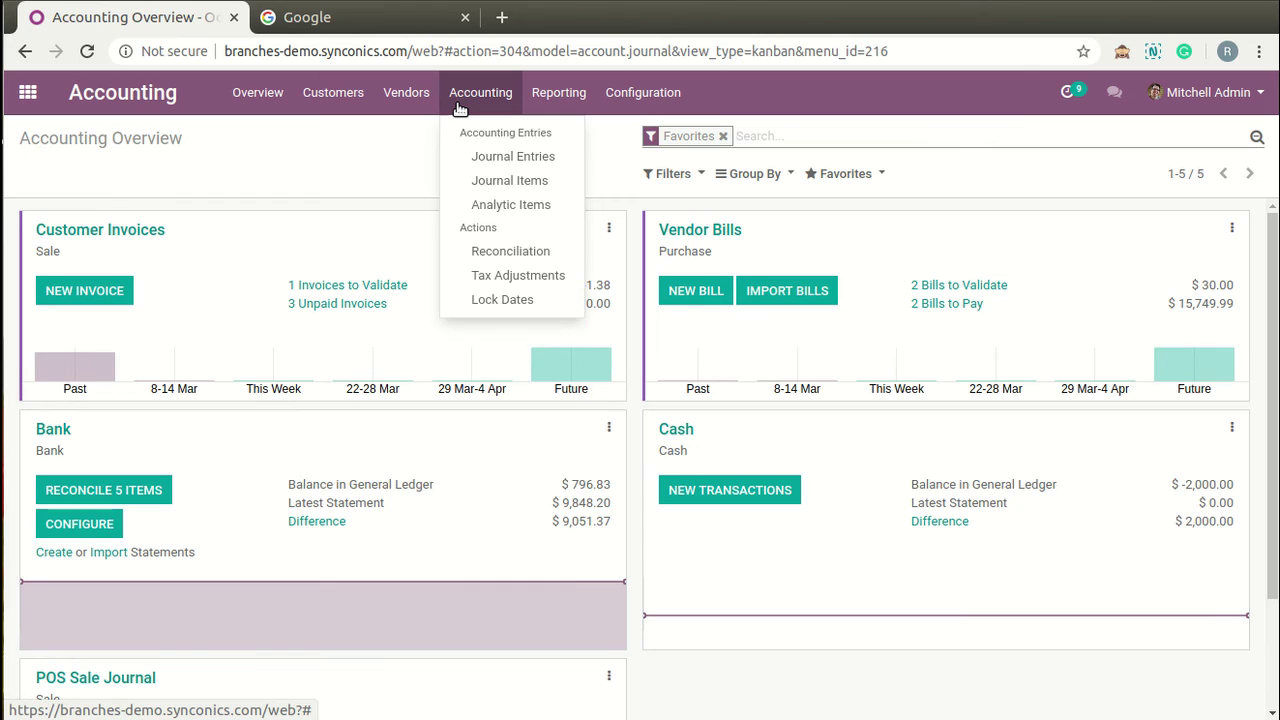
pyautogui.click(566, 162)
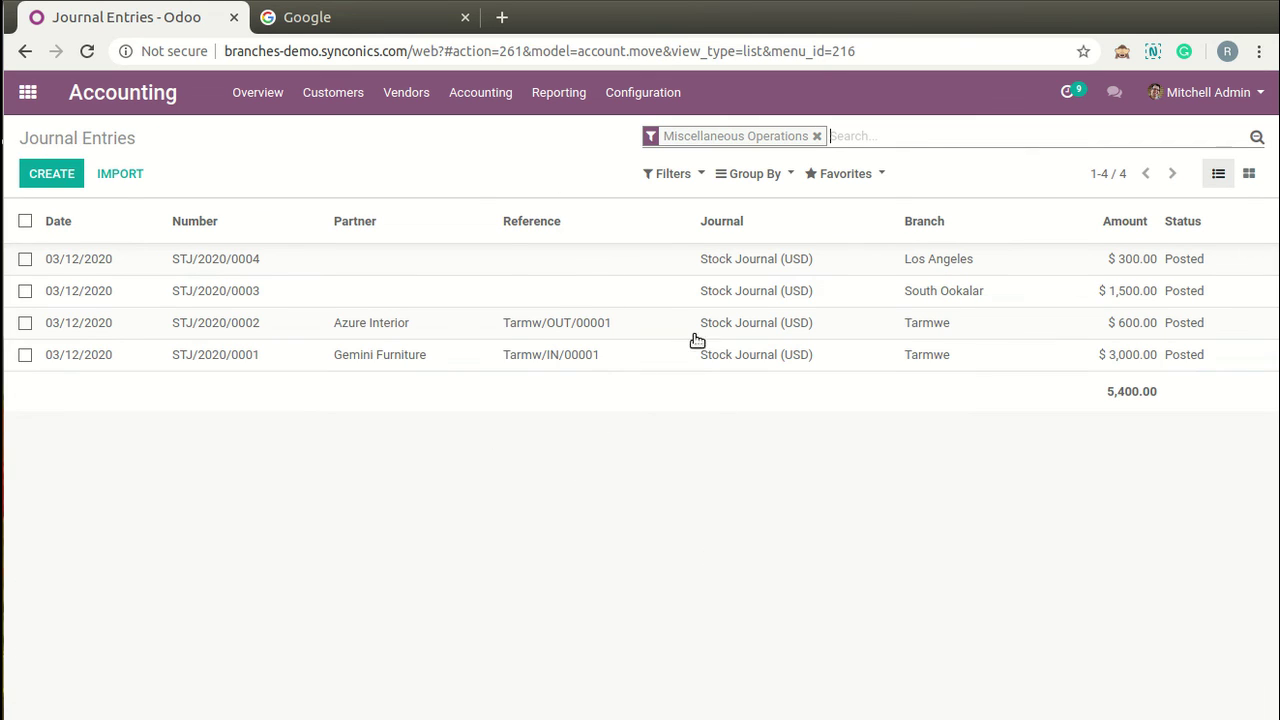
pyautogui.click(892, 268)
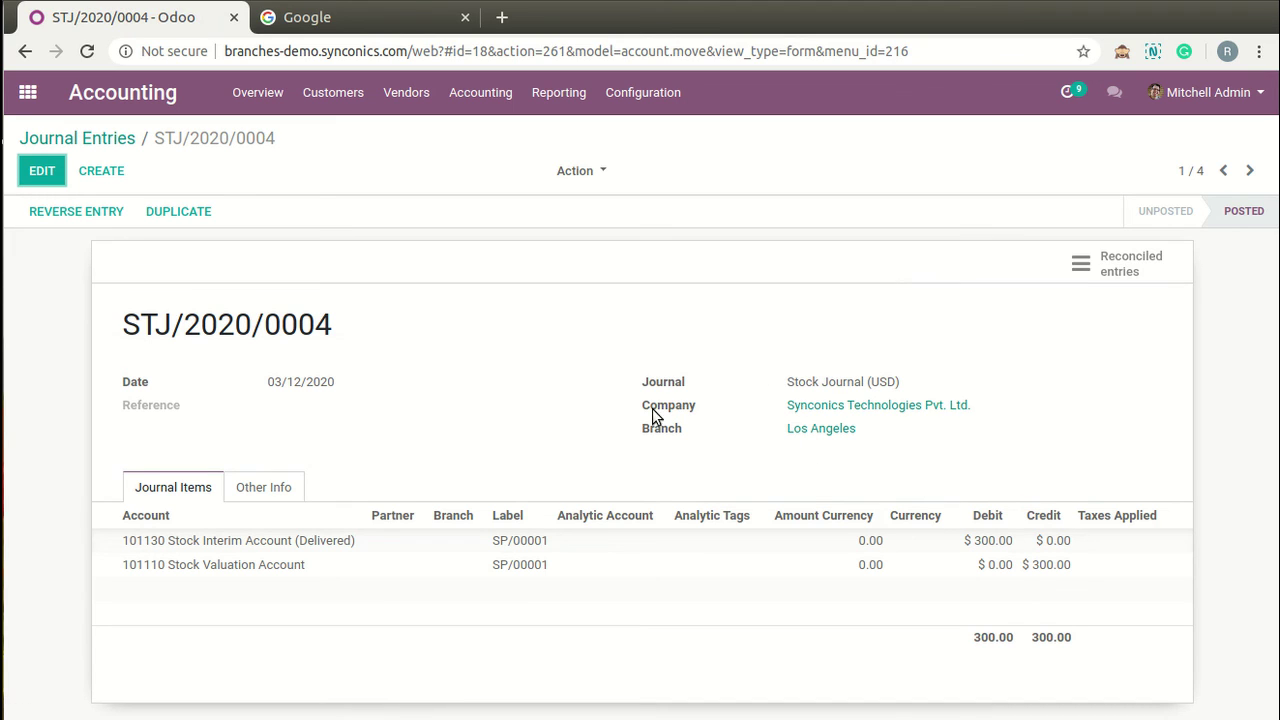
pyautogui.click(118, 141)
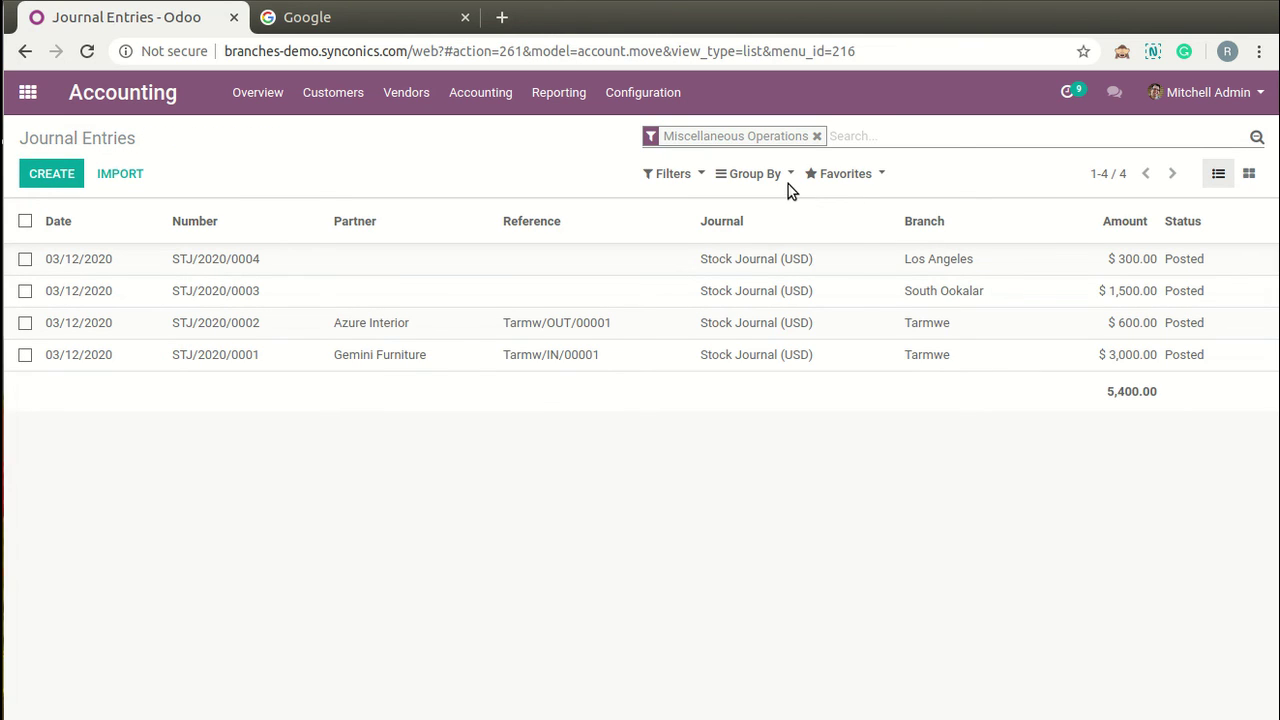
# Group journal entries by Branch, expanding Los Angeles, South Ookalar and Tarmwe, then return home
pyautogui.click(786, 178)
pyautogui.click(854, 316)
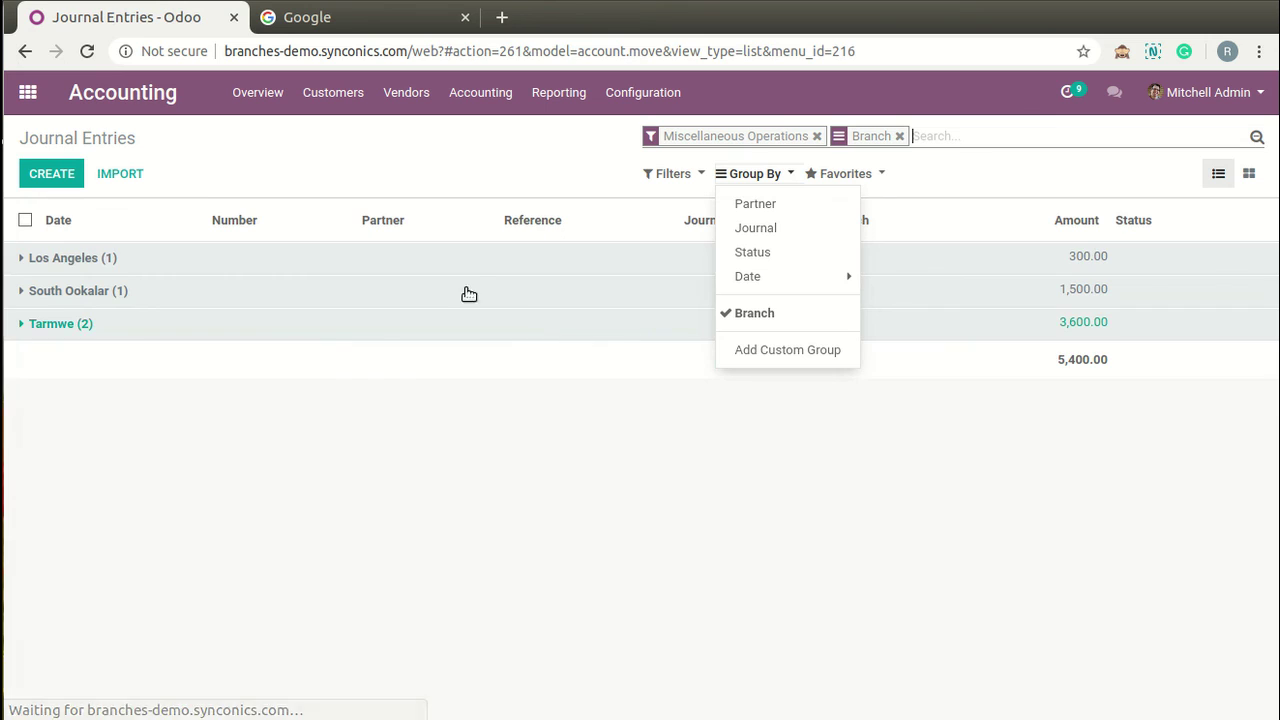
pyautogui.click(472, 262)
pyautogui.click(495, 336)
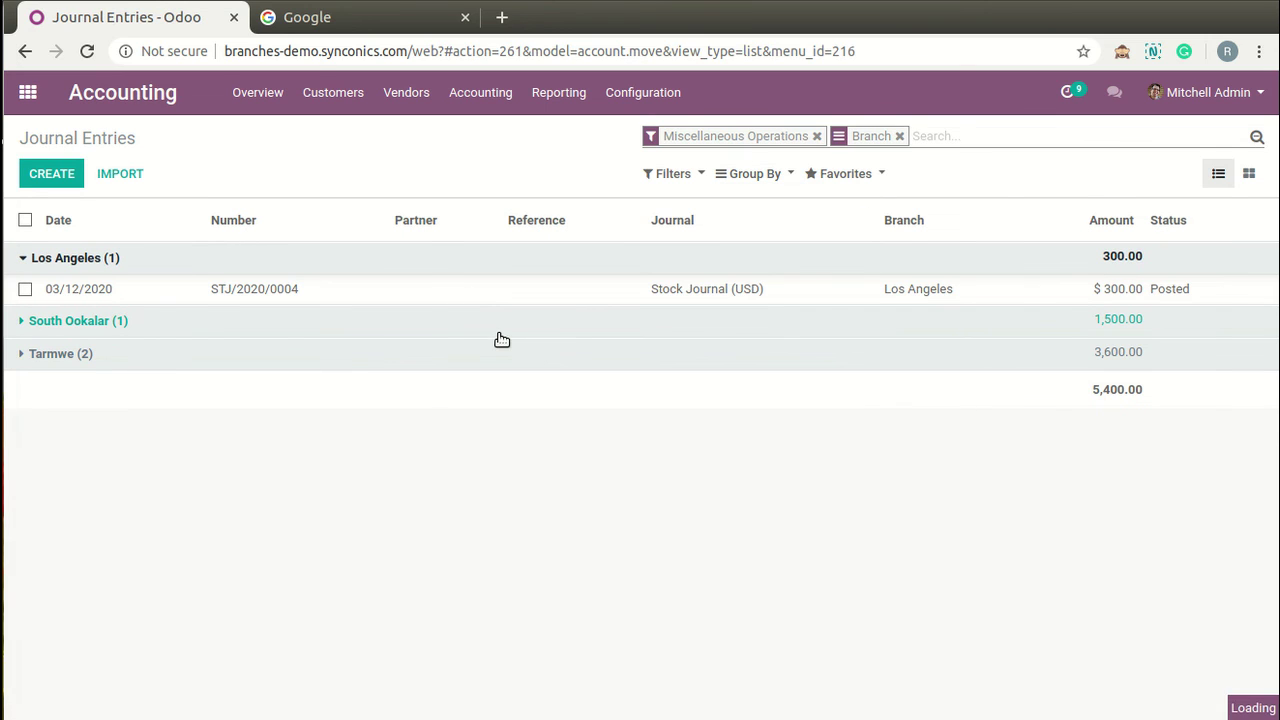
pyautogui.click(541, 387)
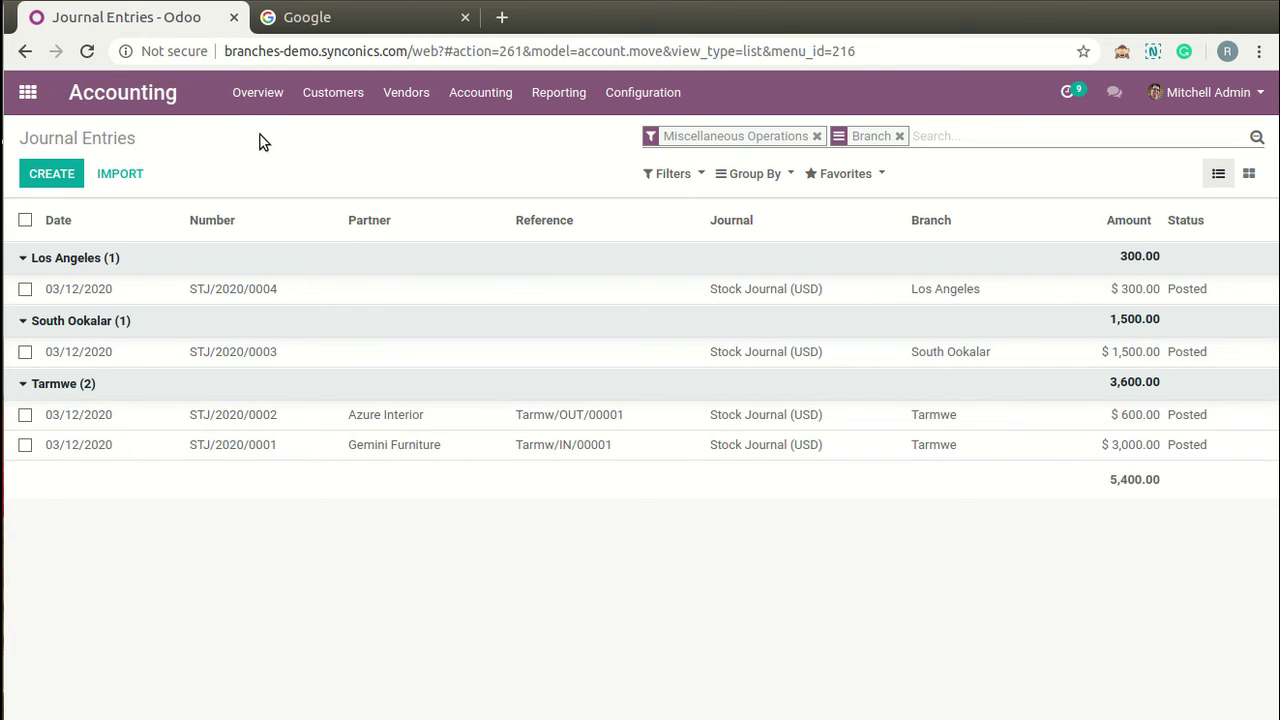
pyautogui.click(30, 98)
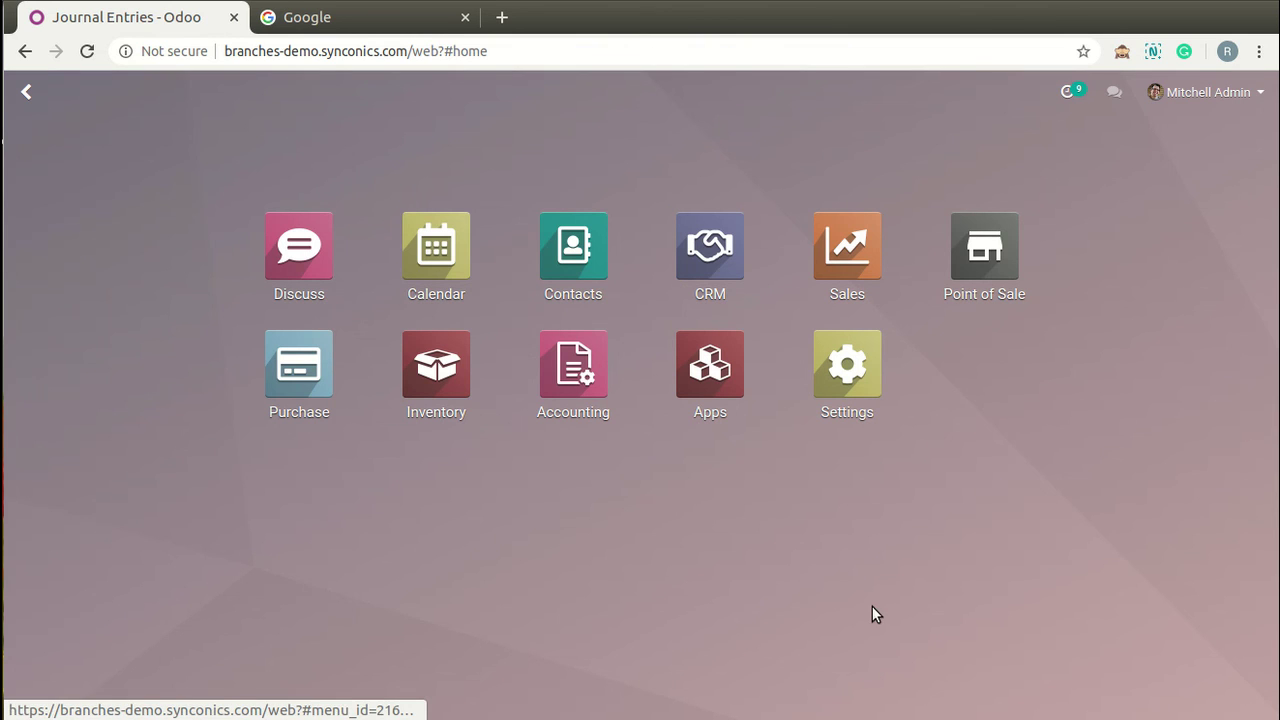